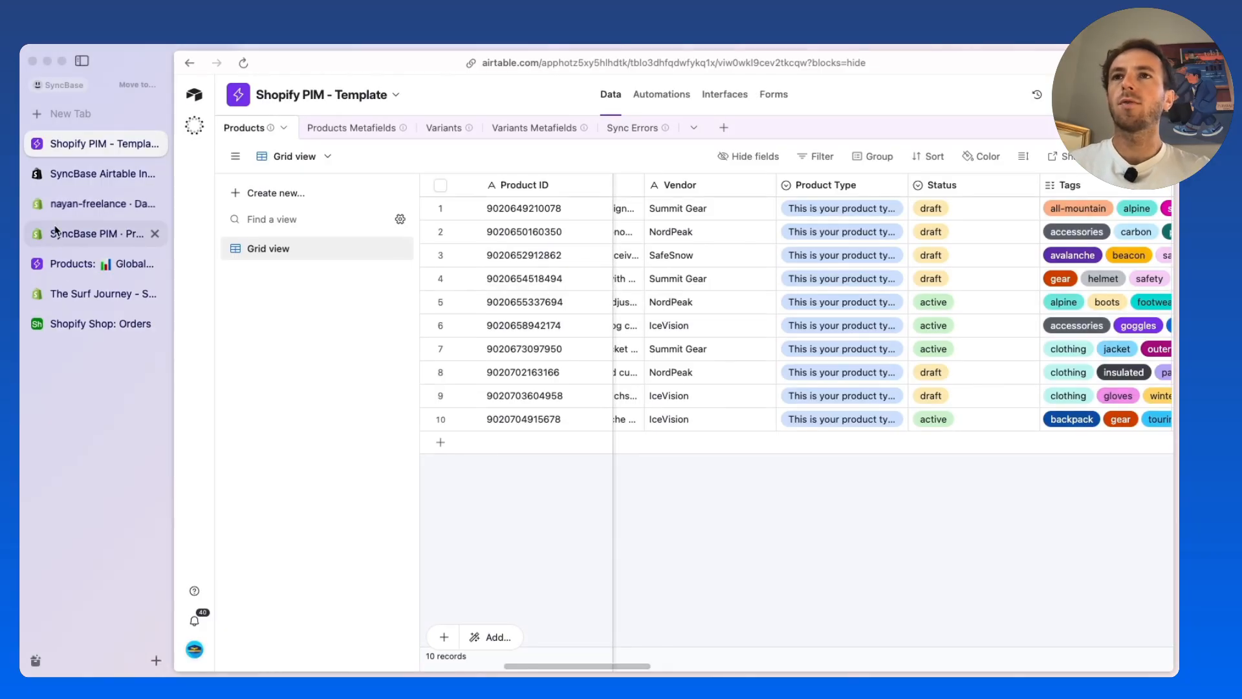
Open the SyncBase dashboard in Shopify and start a custom Airtable-synced base to review its base, direction and data options
click(84, 205)
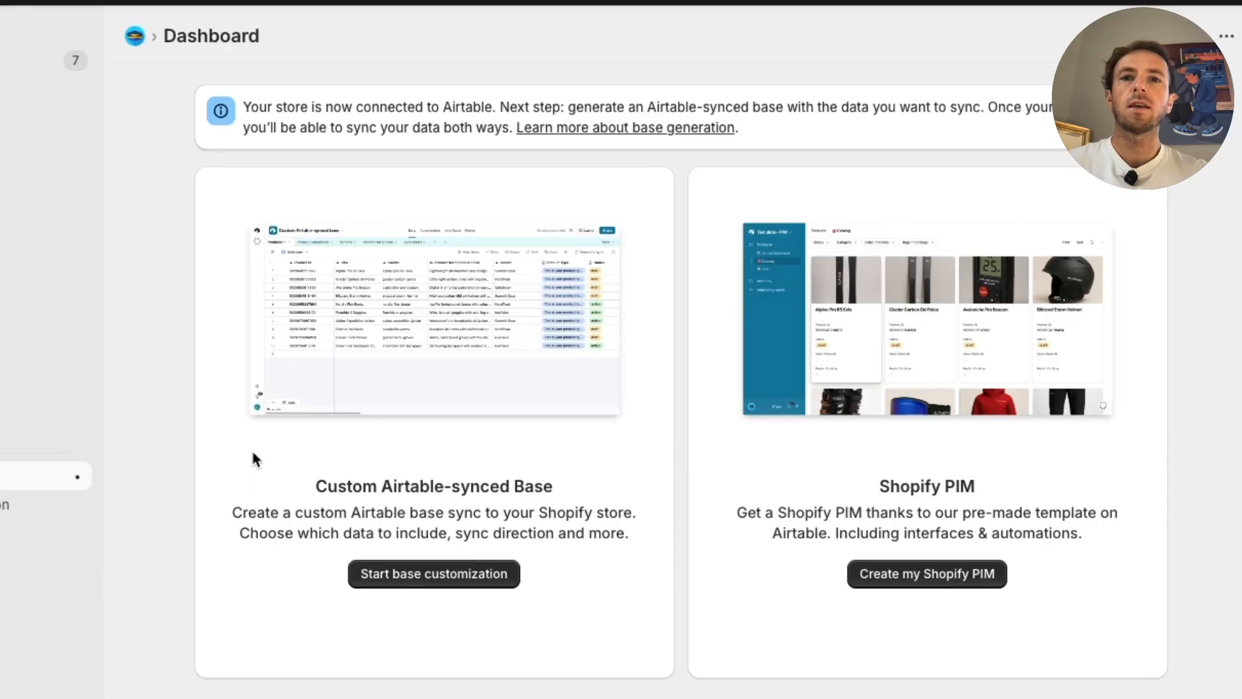
click(485, 576)
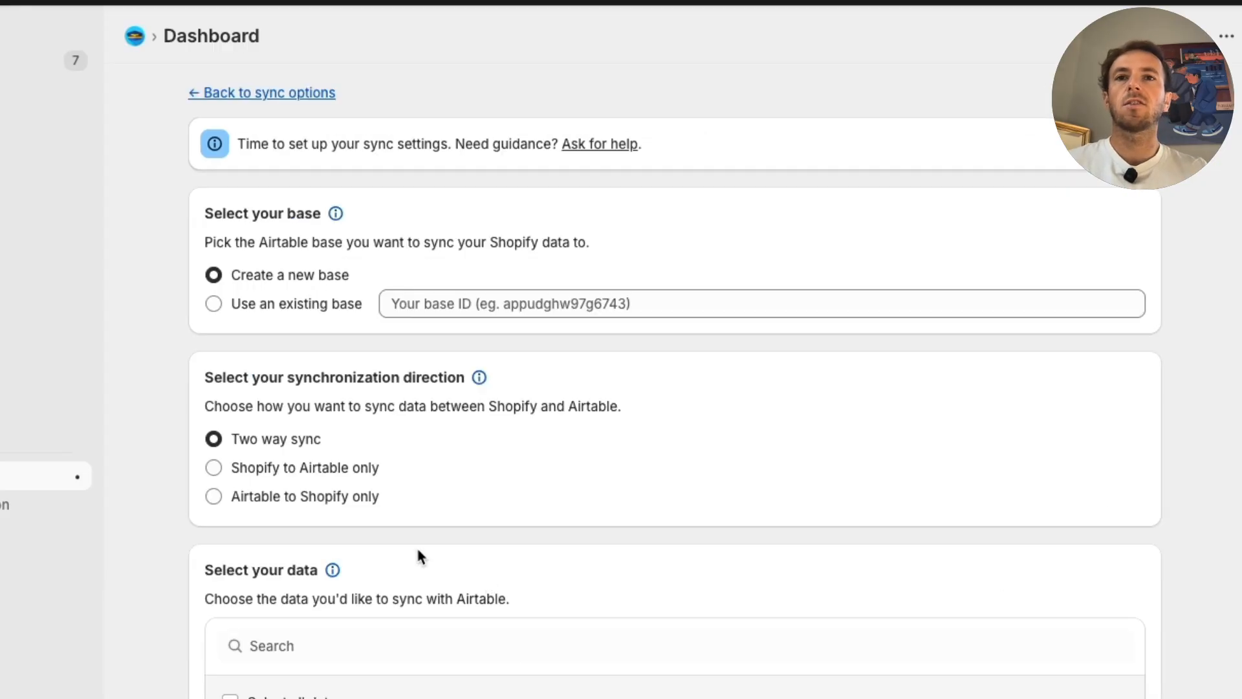
scroll(135, 302, down, 1)
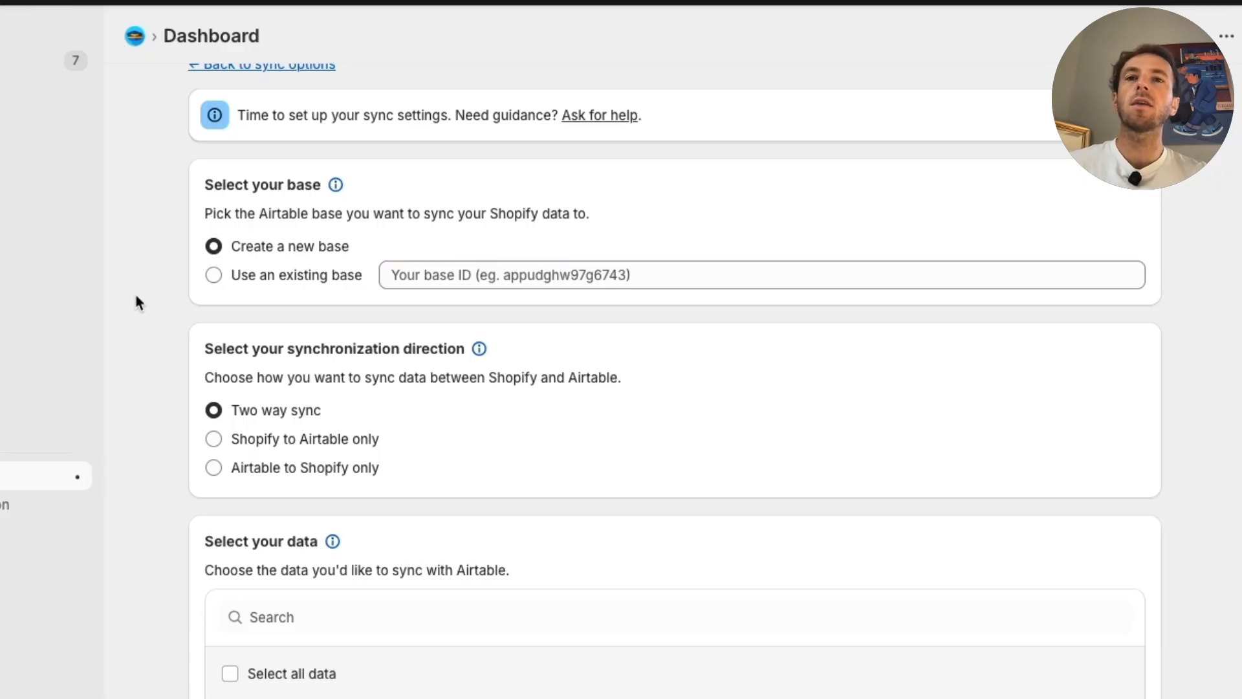
scroll(135, 302, down, 7)
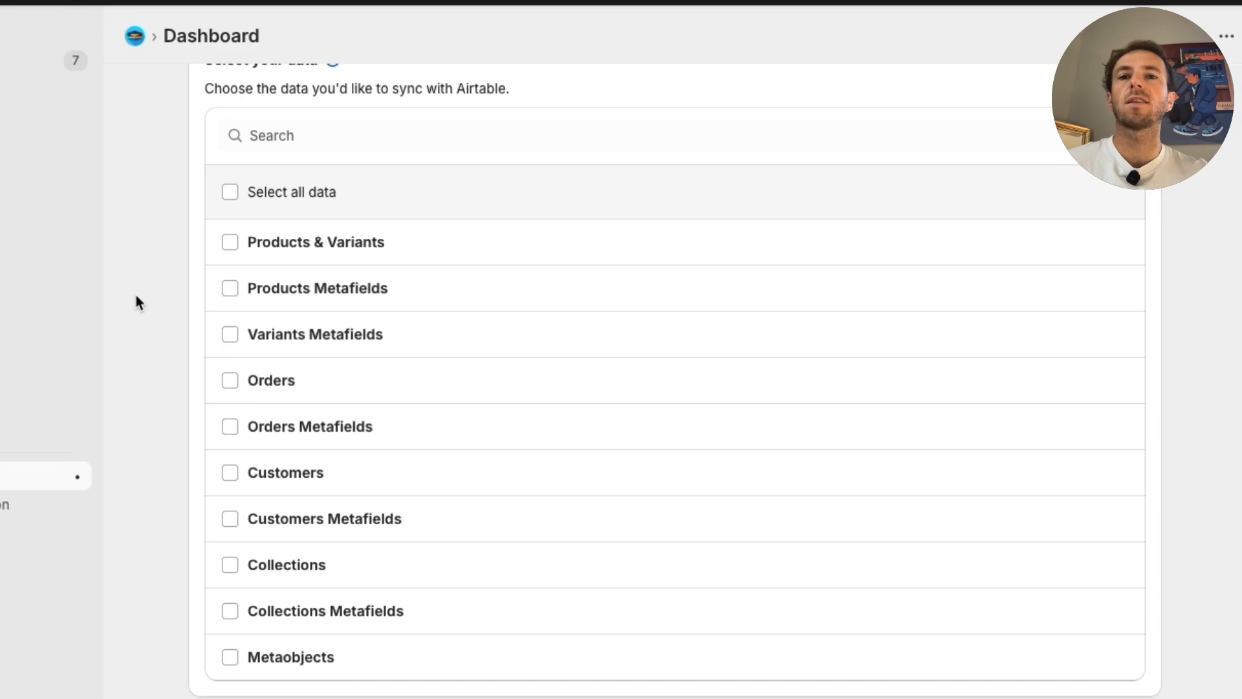
Select Orders as the data to sync and check its history start date, leaving the customization for the sync options
click(230, 380)
scroll(200, 404, down, 2)
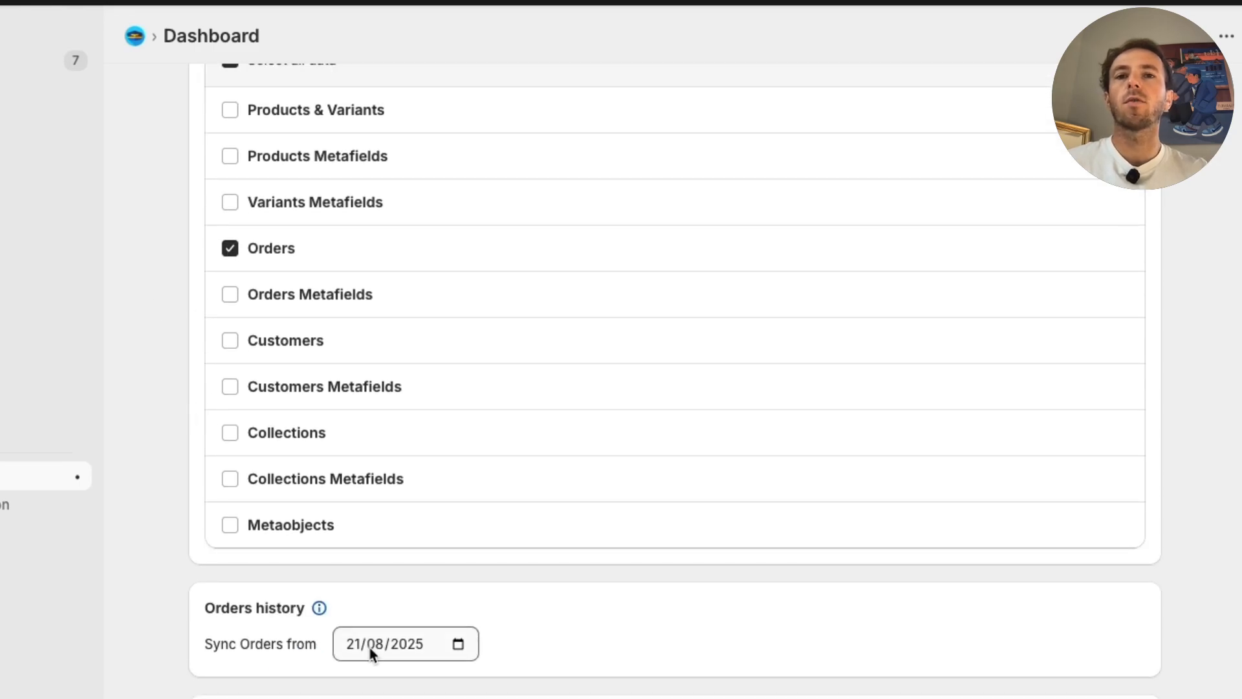
click(457, 646)
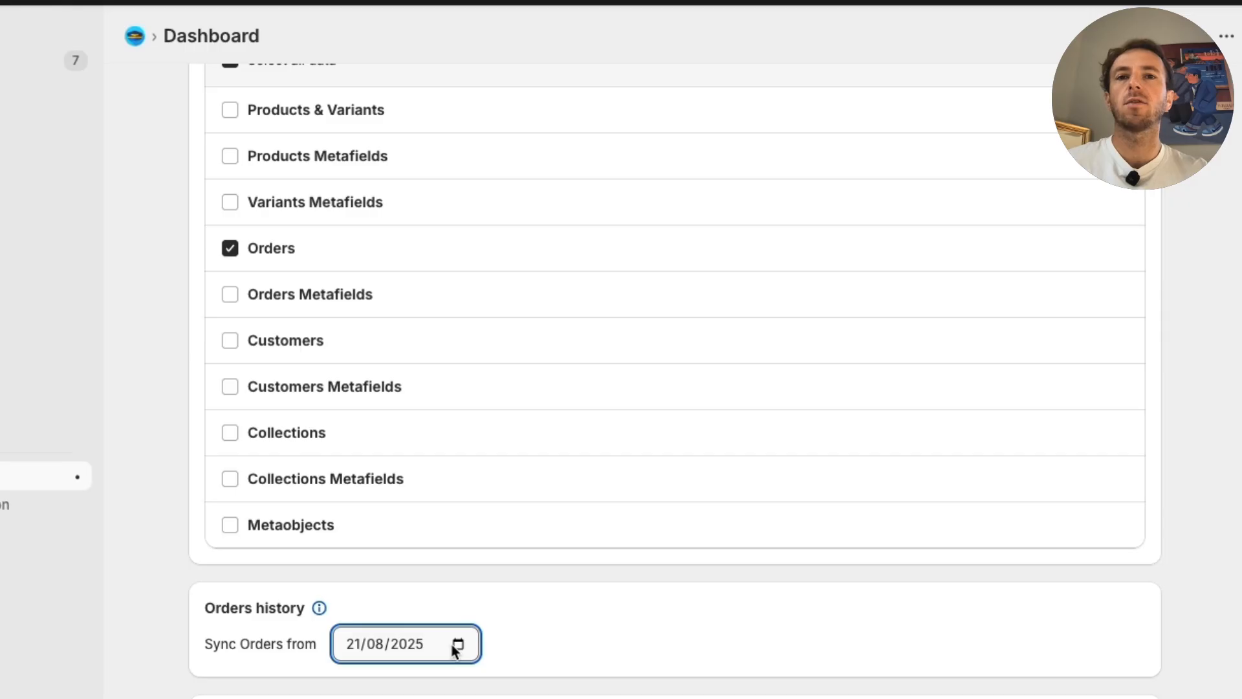
click(172, 461)
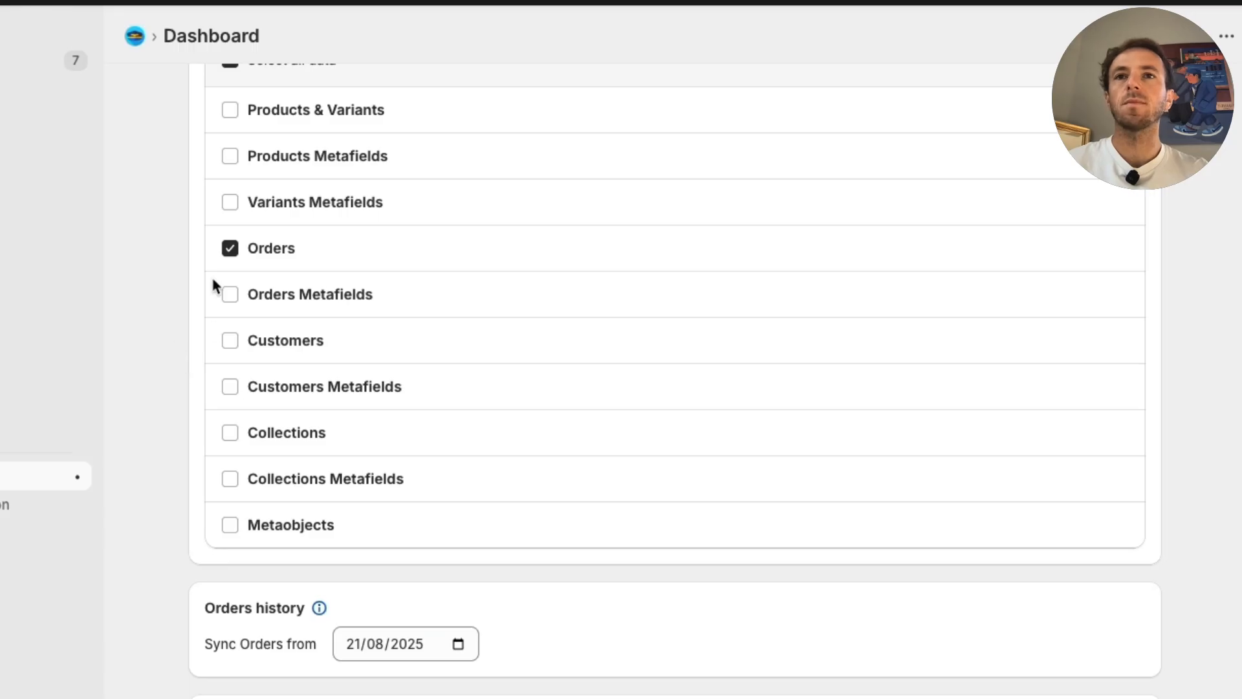
scroll(220, 265, up, 10)
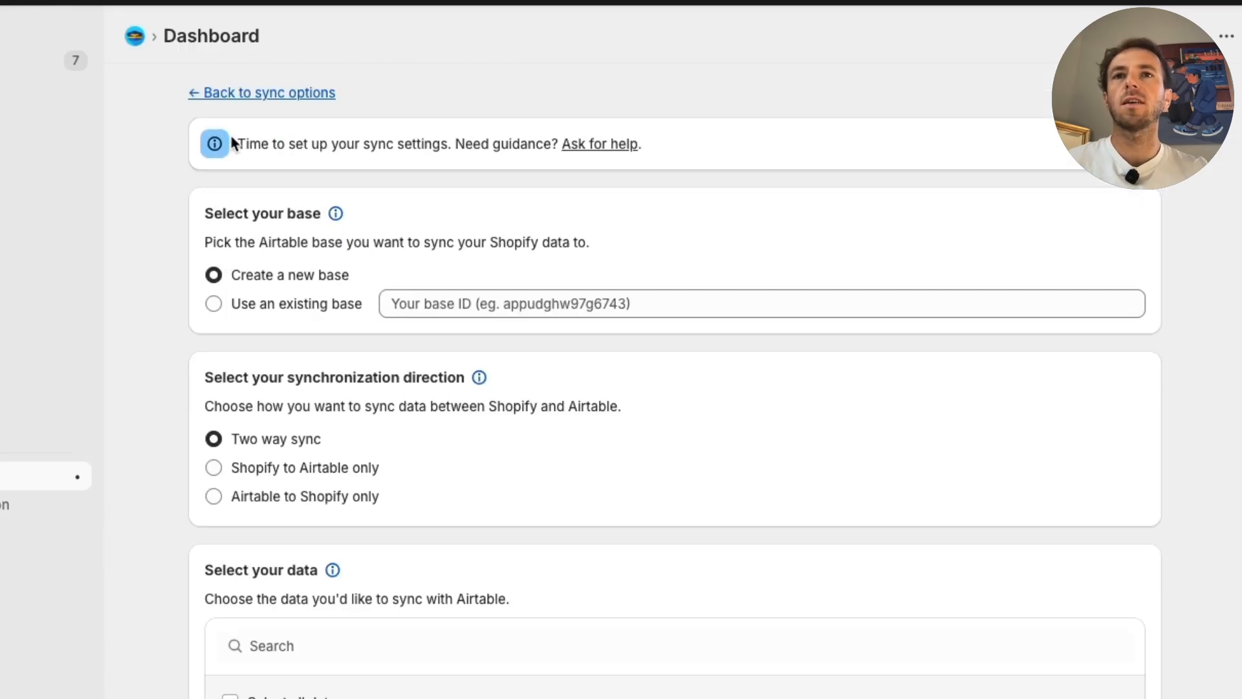
click(330, 94)
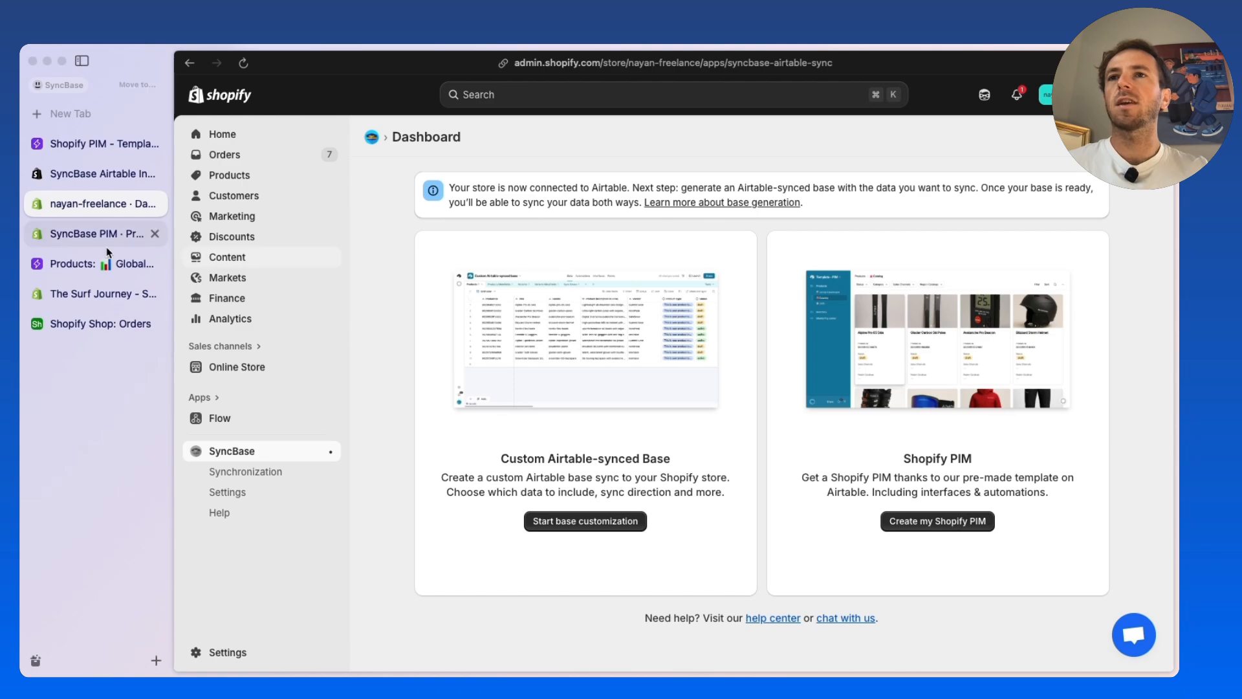
Glance at the Airtable product dashboard and open the full product list in the SyncBase PIM store's Shopify admin
click(76, 265)
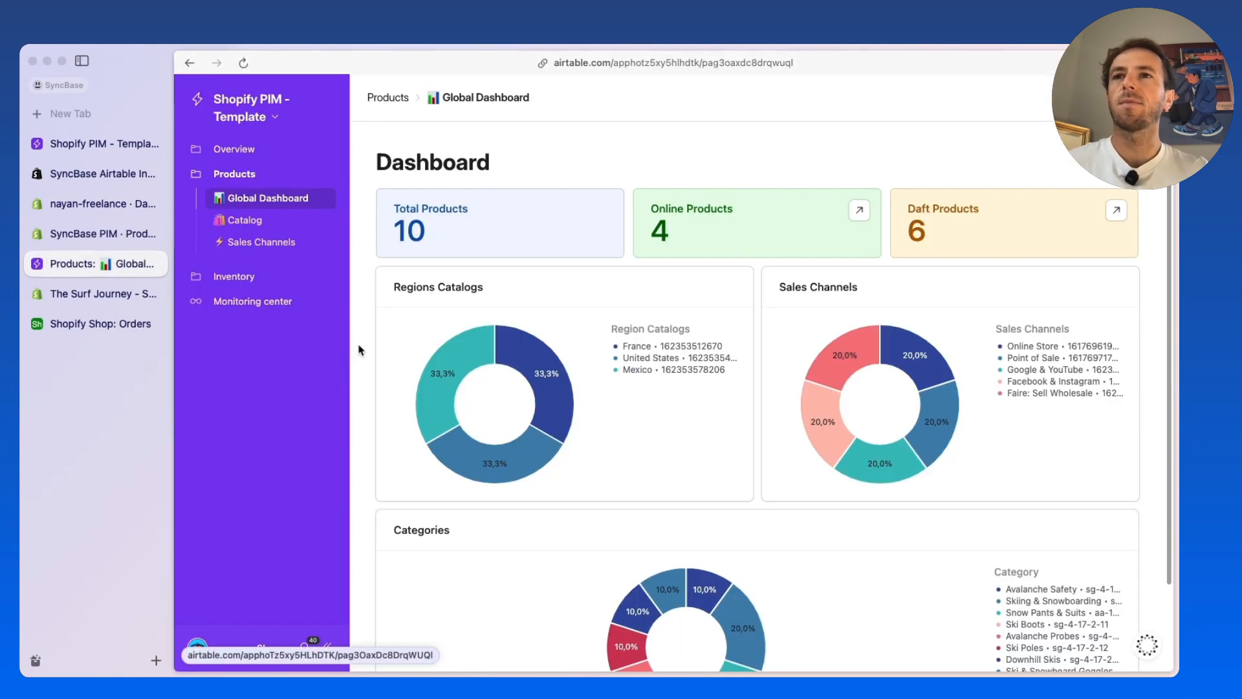
scroll(361, 350, down, 1)
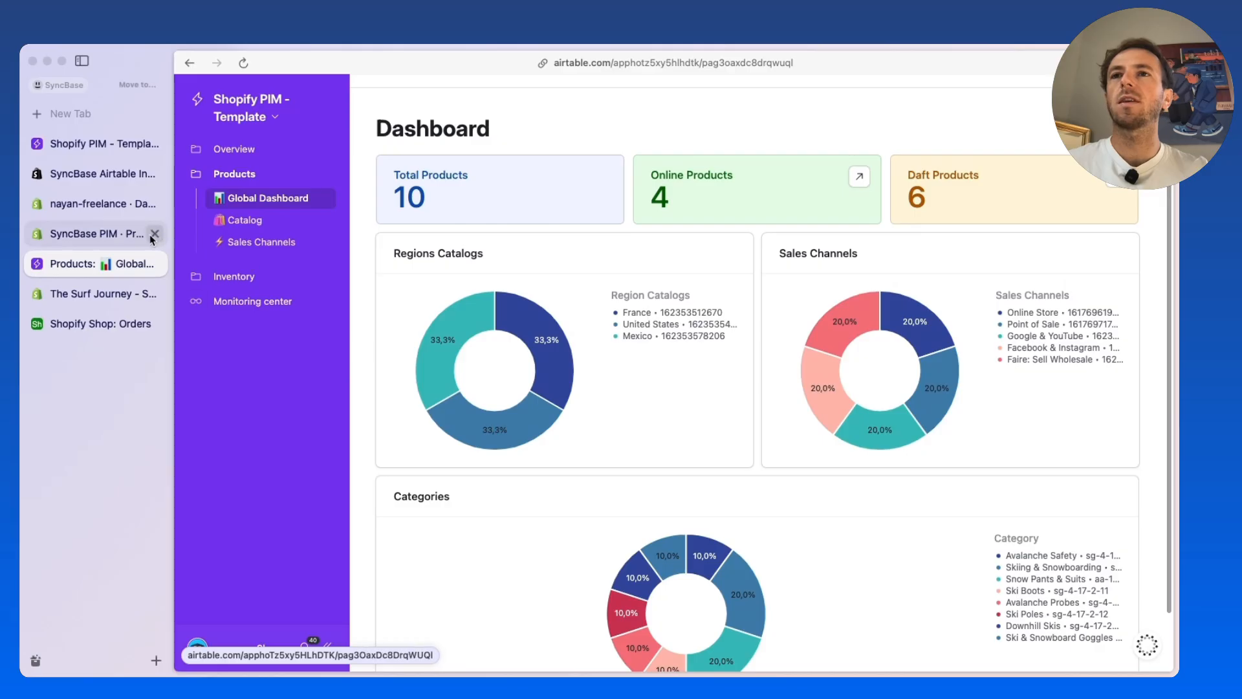
click(107, 235)
scroll(411, 275, up, 3)
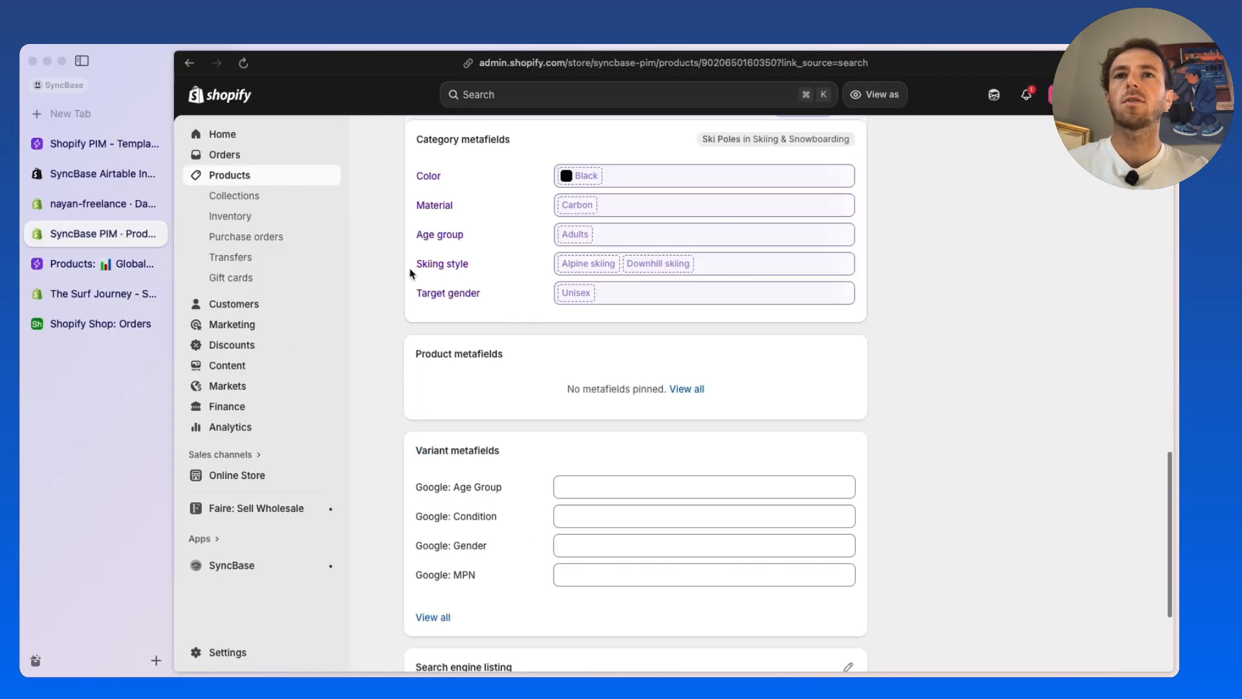
scroll(411, 275, up, 10)
click(249, 178)
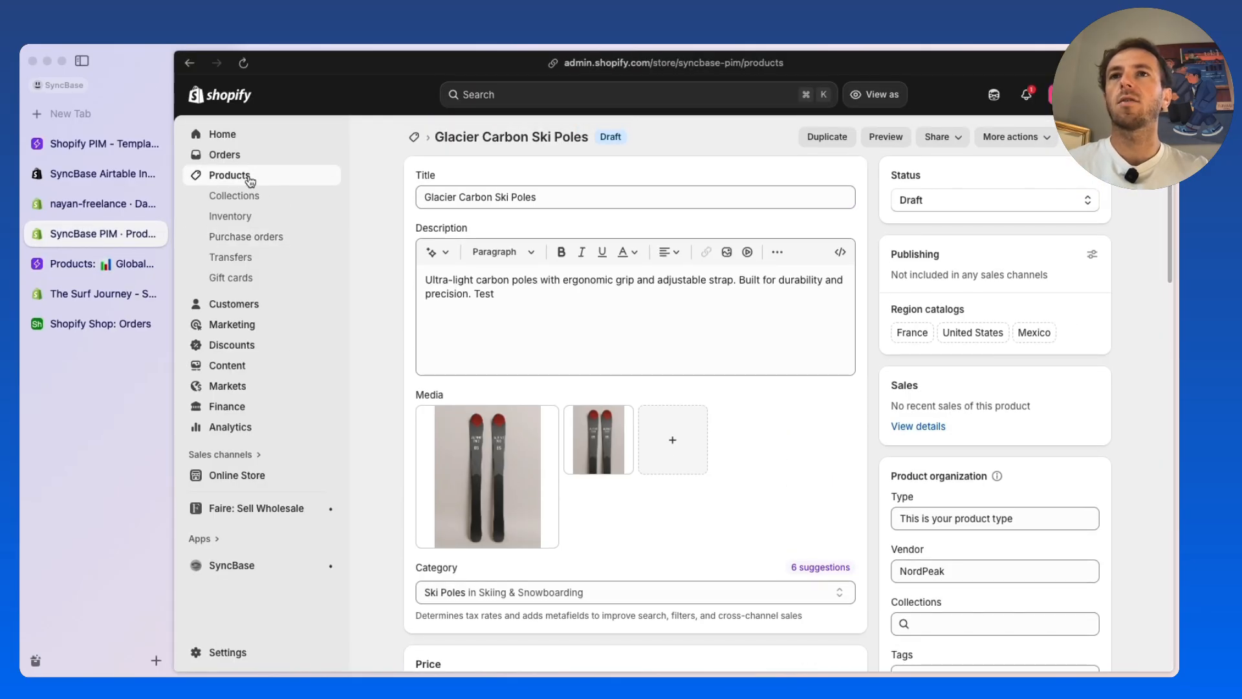
Return to the Airtable Global Dashboard to review its charts and view the records behind the Online Products figure
click(87, 261)
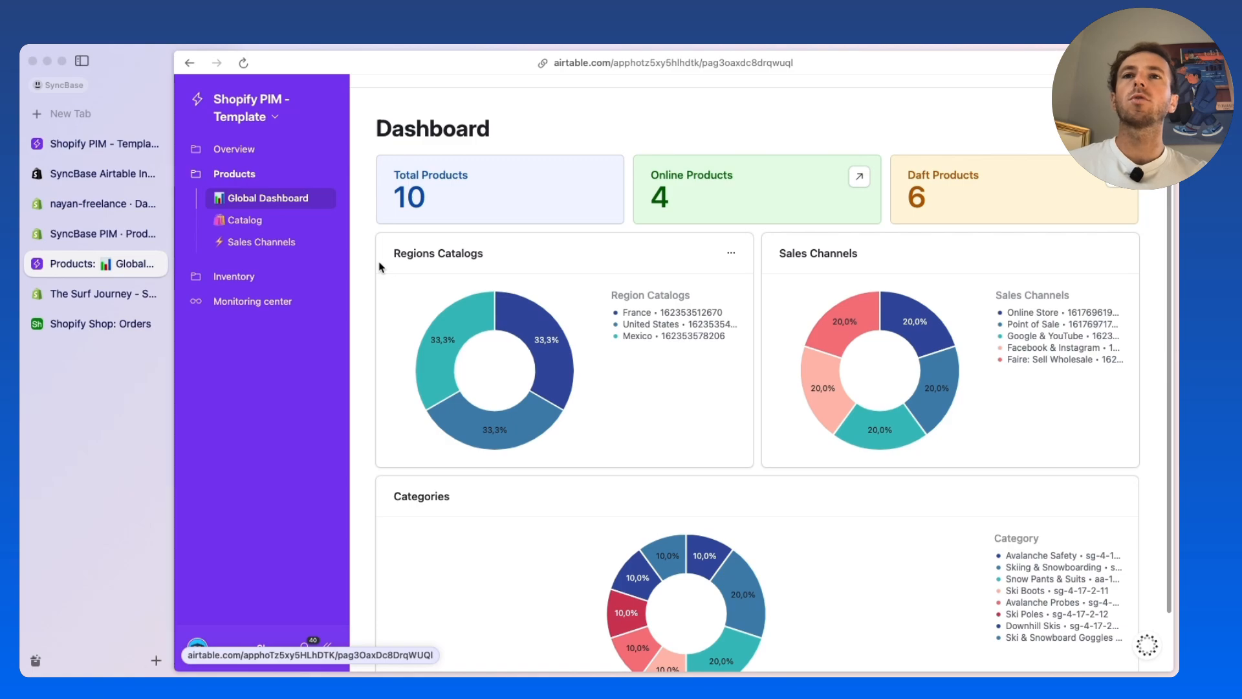
scroll(379, 267, down, 1)
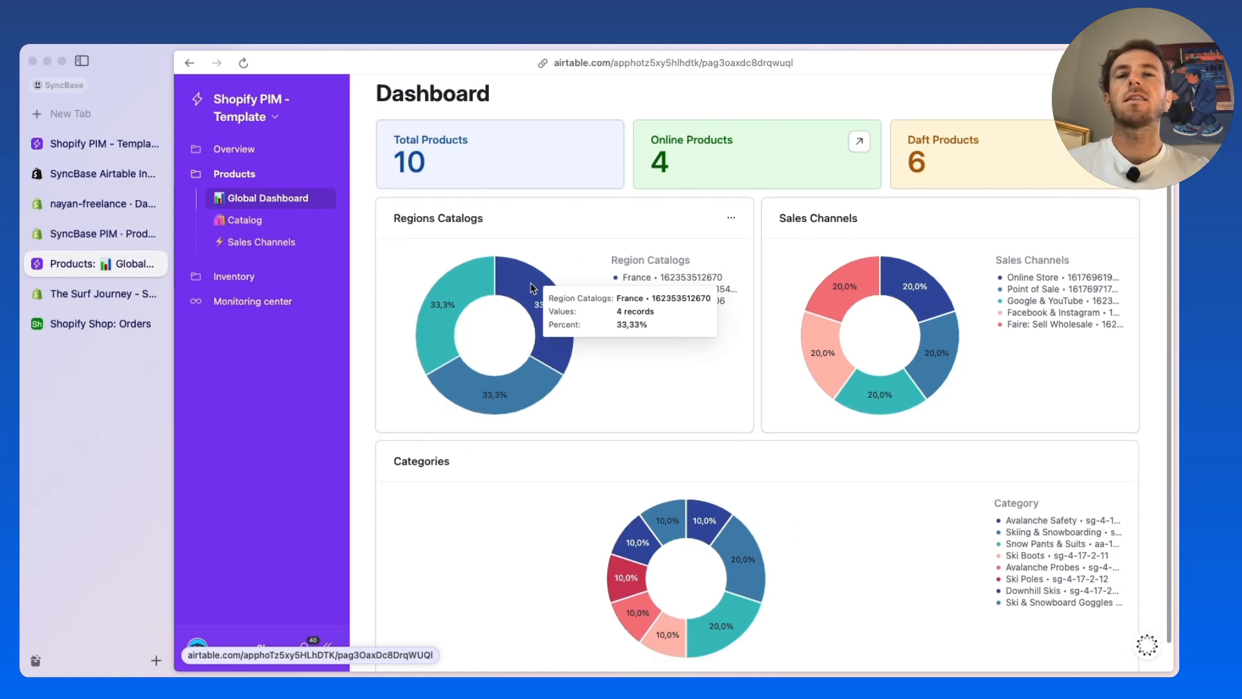
scroll(745, 200, up, 1)
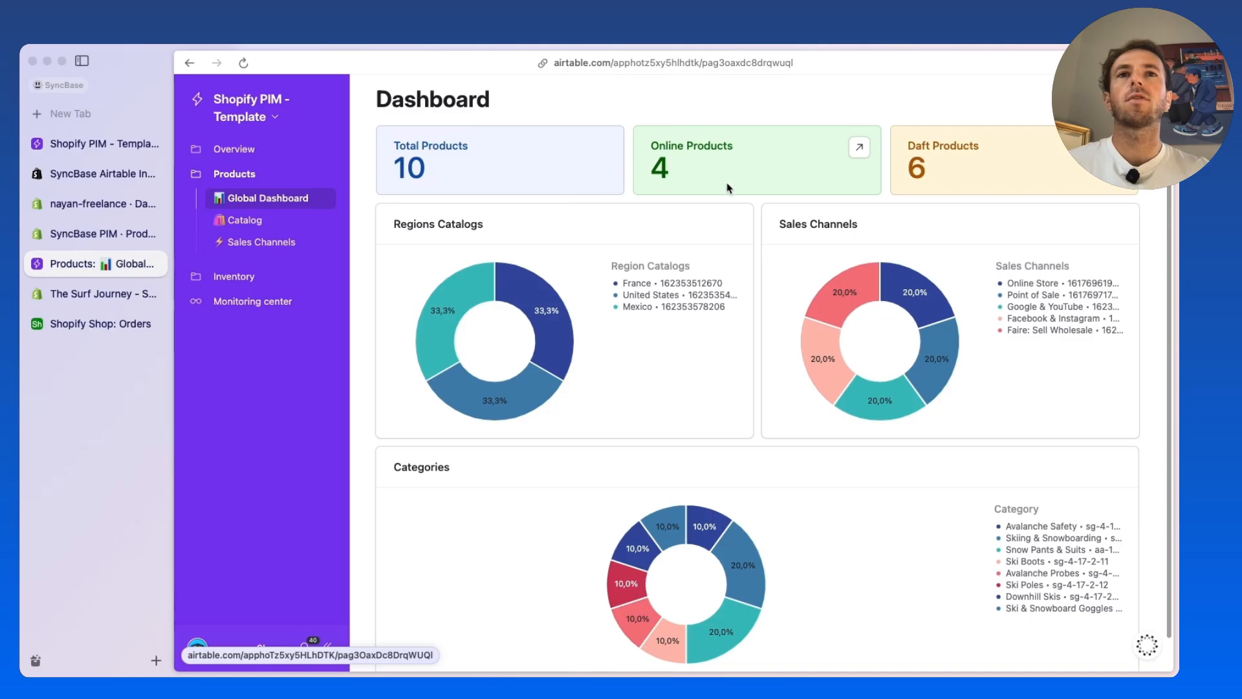
click(860, 147)
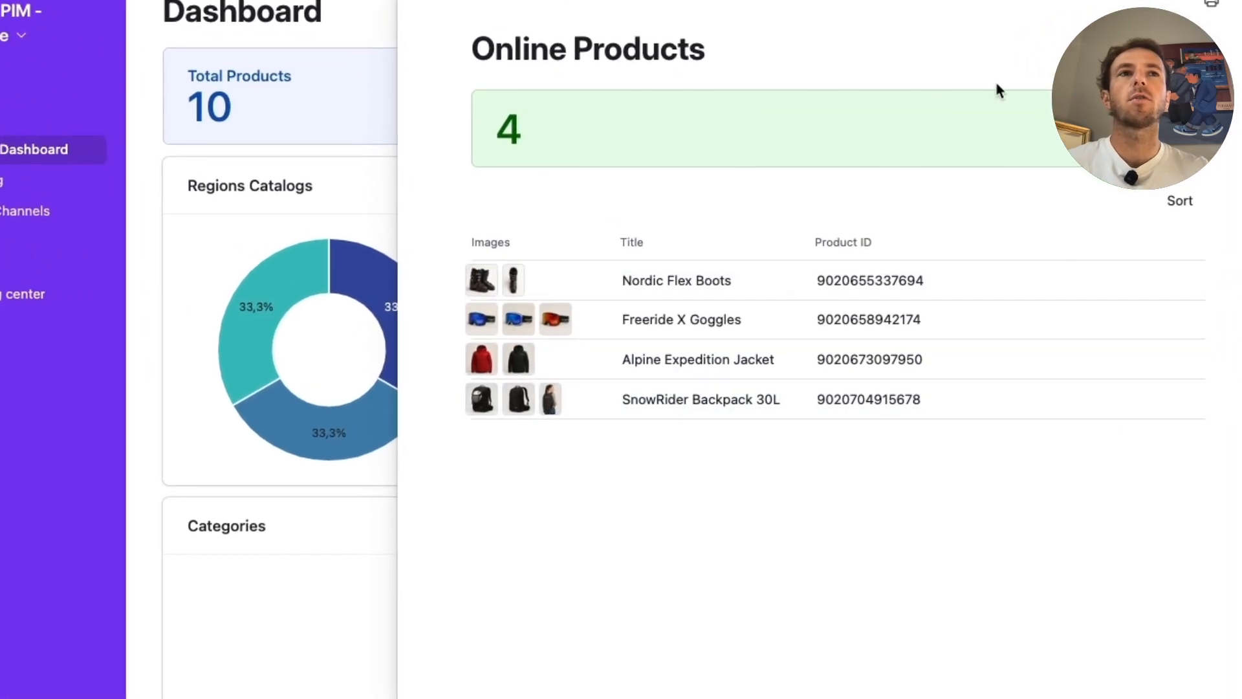
click(1240, 3)
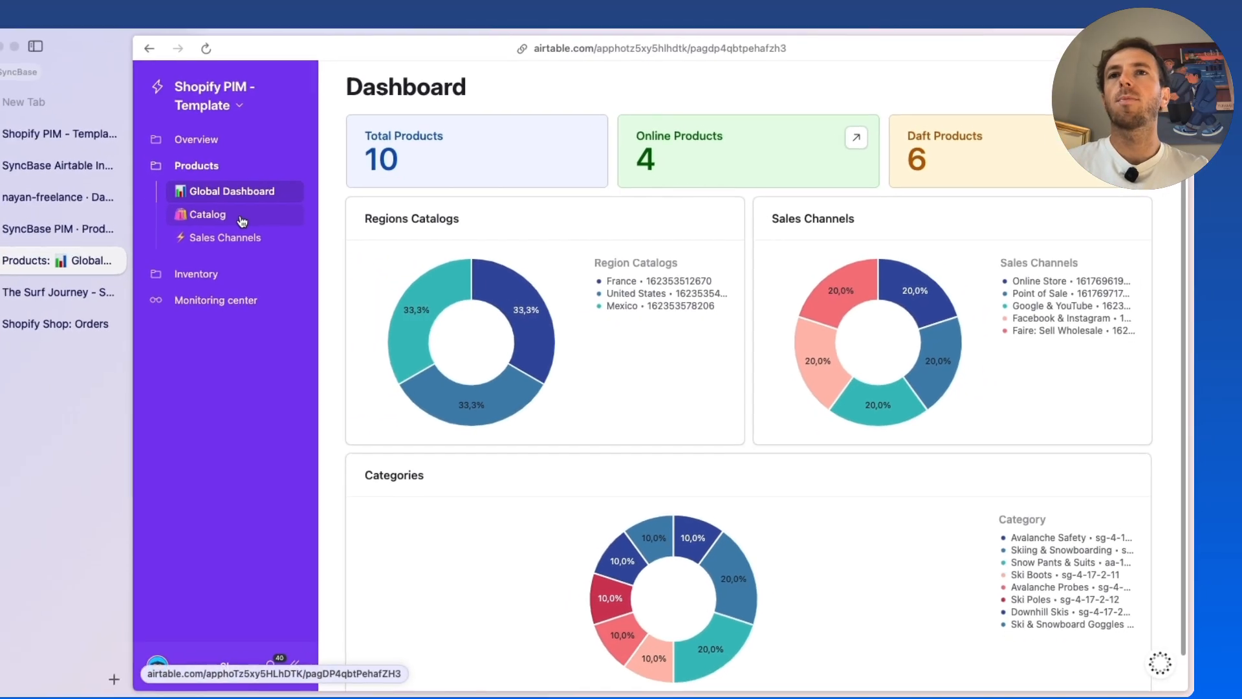
Browse the product Catalog and examine the Glacier Carbon Ski Poles record's details, tags, options and variants
click(35, 184)
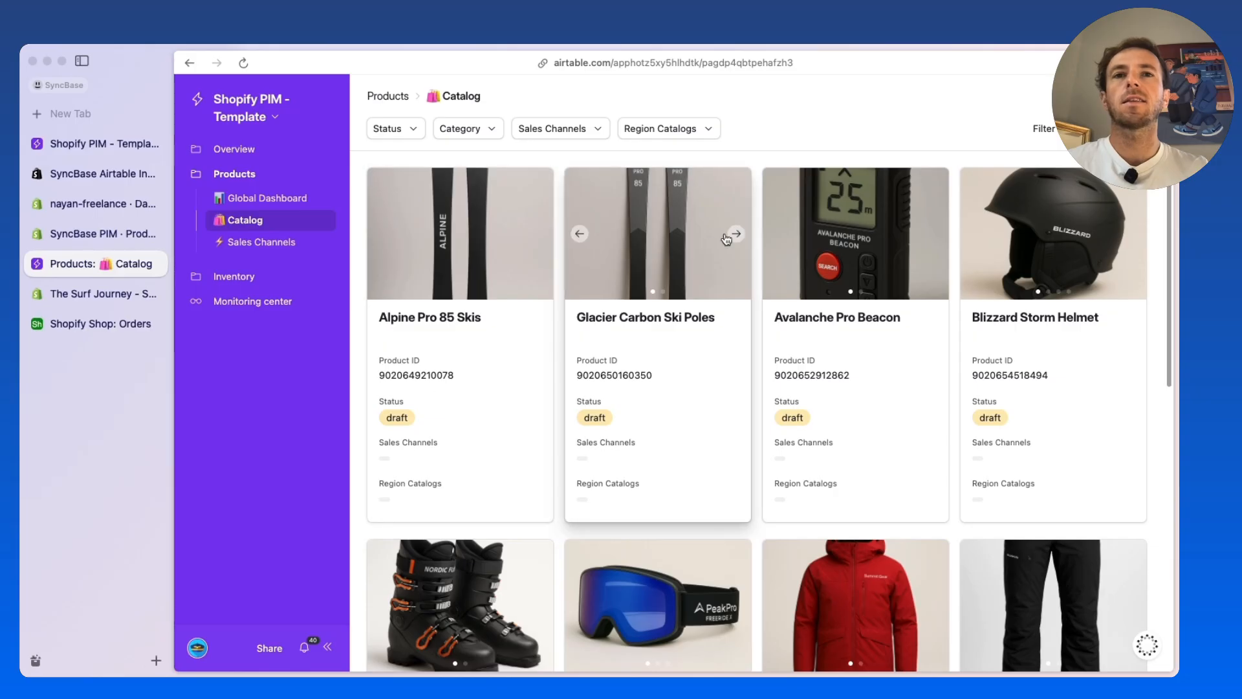
scroll(574, 429, down, 4)
scroll(743, 309, down, 1)
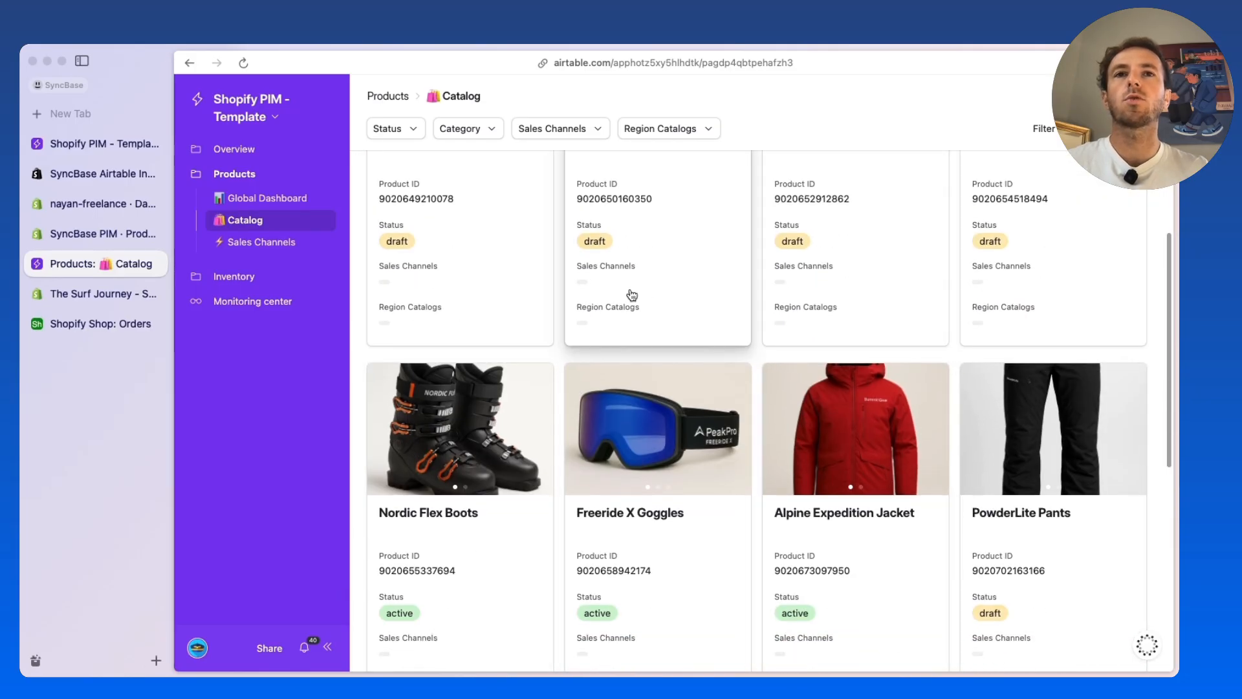
click(697, 254)
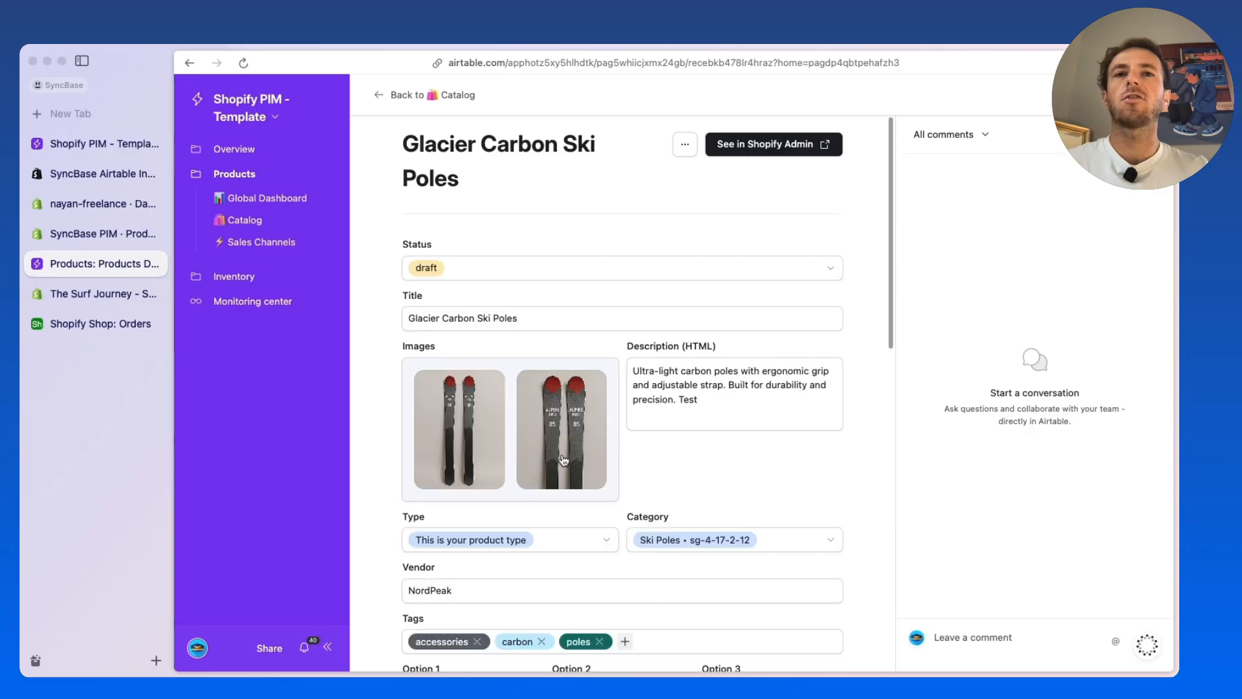
scroll(672, 473, down, 3)
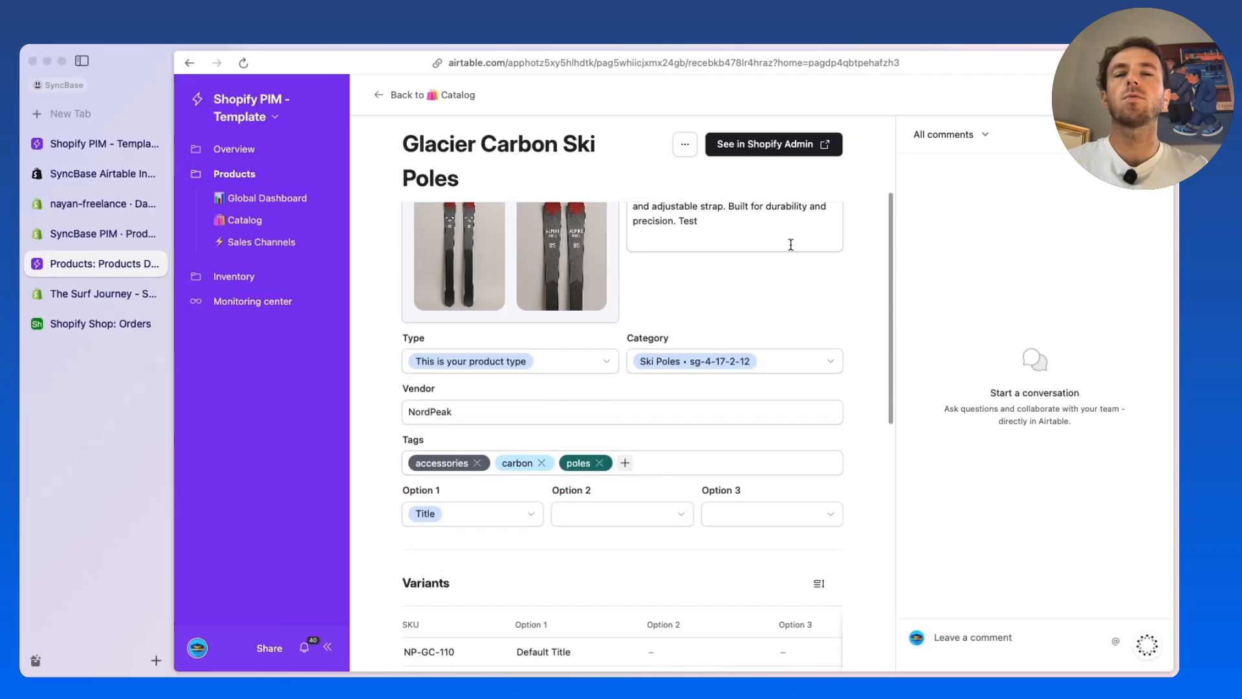
scroll(773, 477, down, 2)
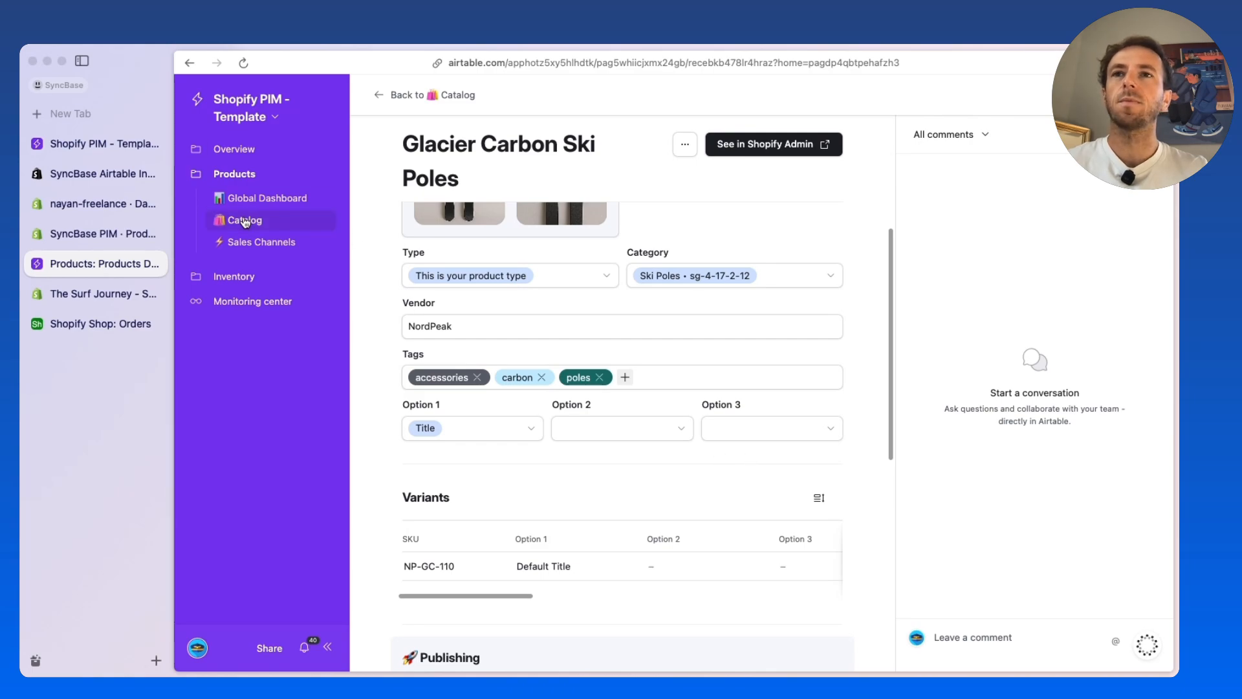
View the products' Sales Channels page and examine the Inventory overview with its global inventory table
click(266, 243)
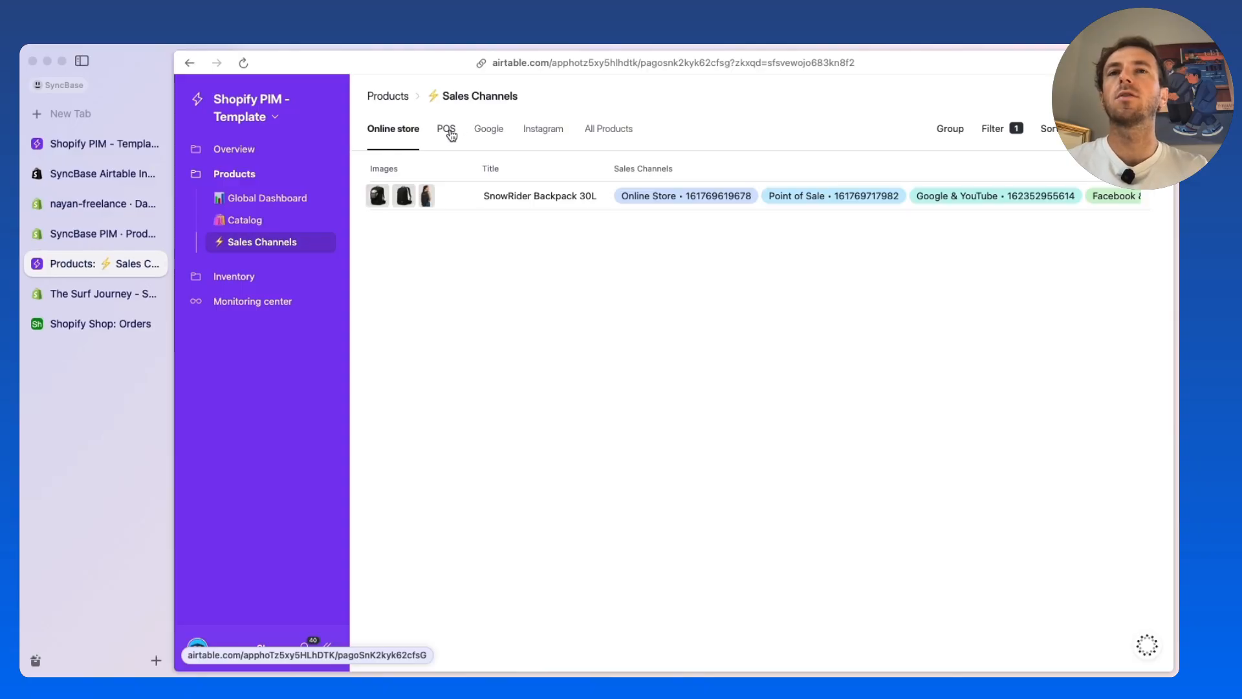
click(227, 279)
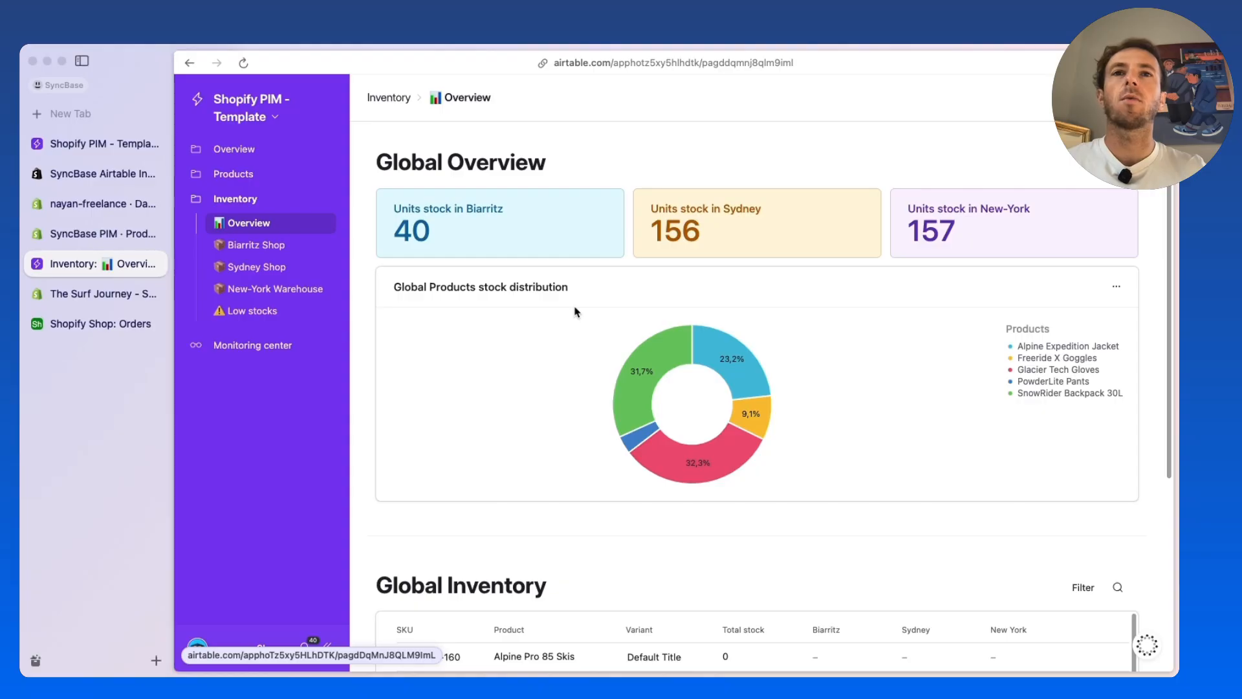
scroll(574, 312, down, 5)
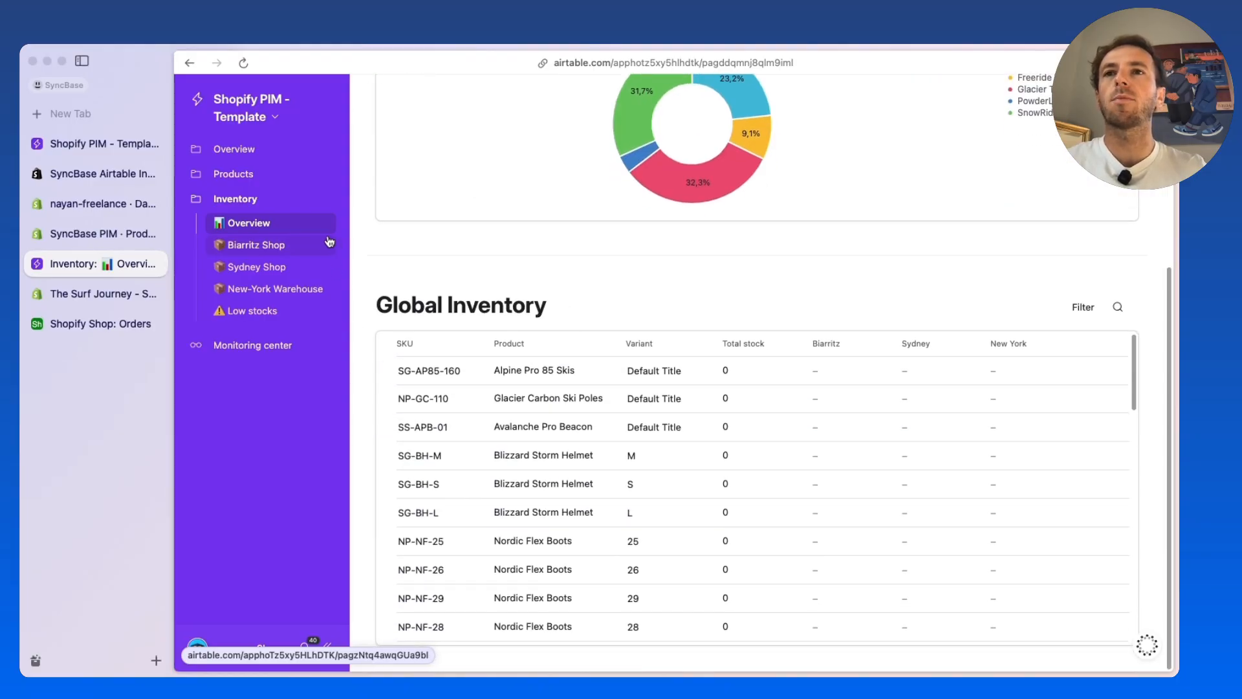
Examine the Biarritz Shop's stock distribution, SKU inventory and vigilance indicators, and view the Low stocks page
click(288, 246)
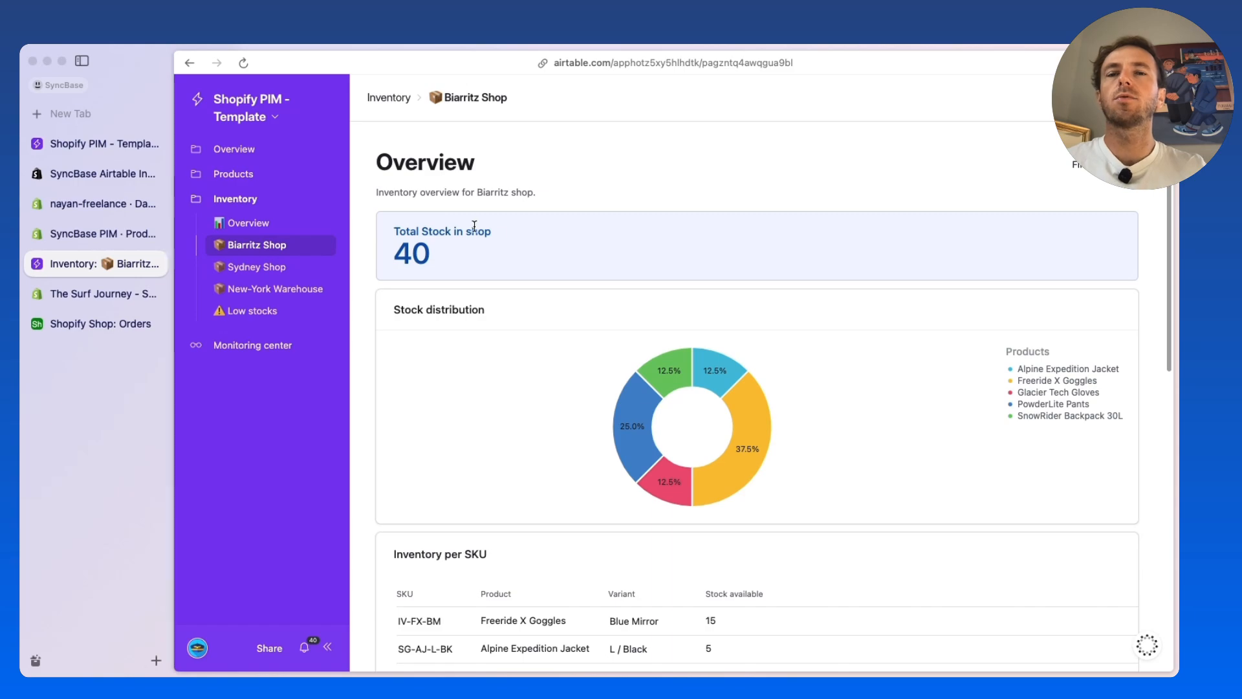
scroll(451, 250, down, 7)
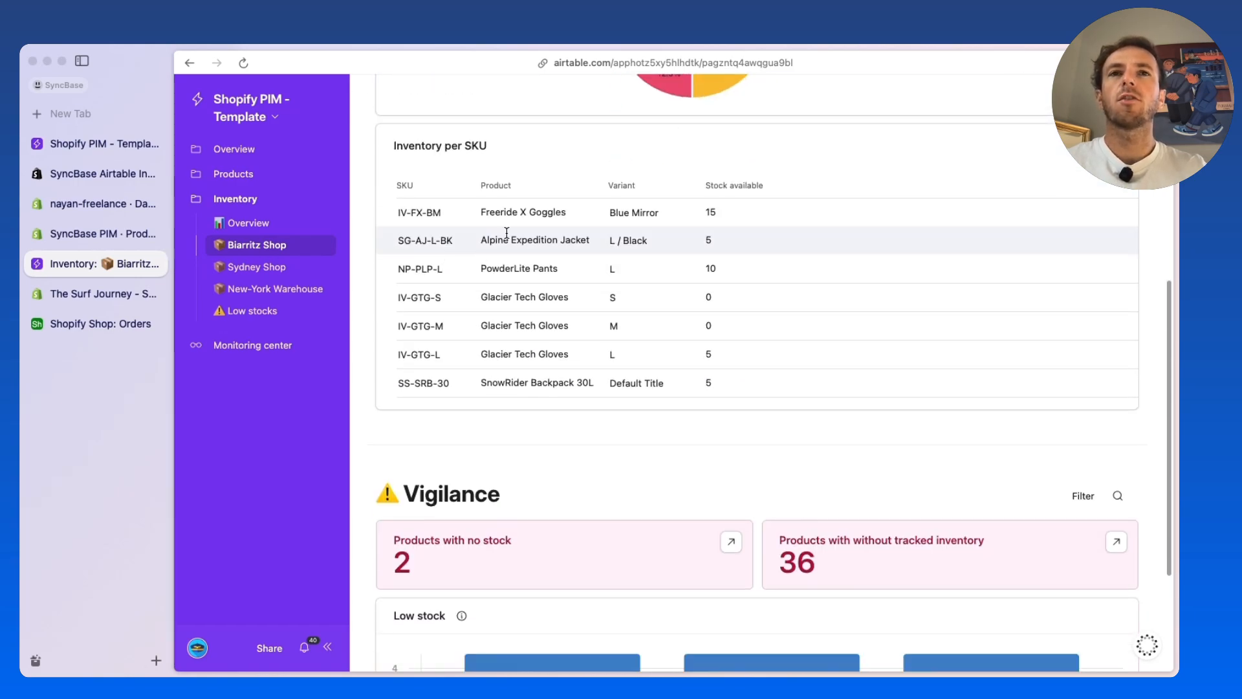
scroll(505, 233, up, 4)
scroll(765, 363, down, 1)
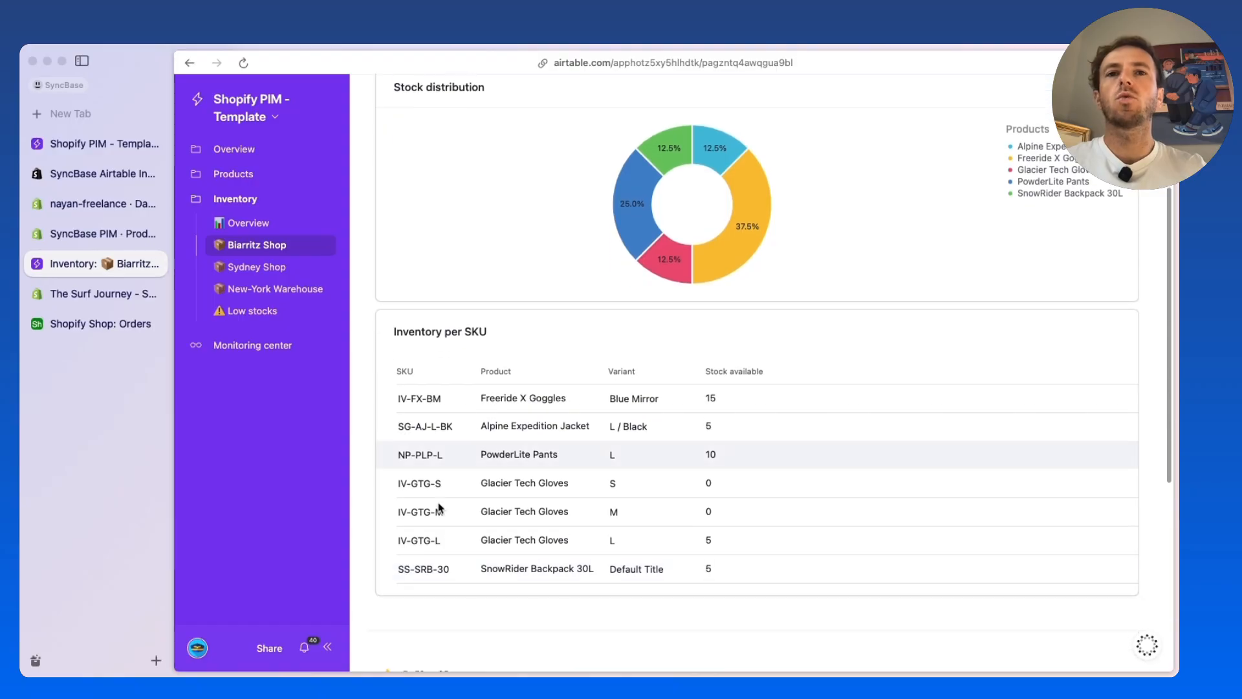
scroll(696, 405, down, 6)
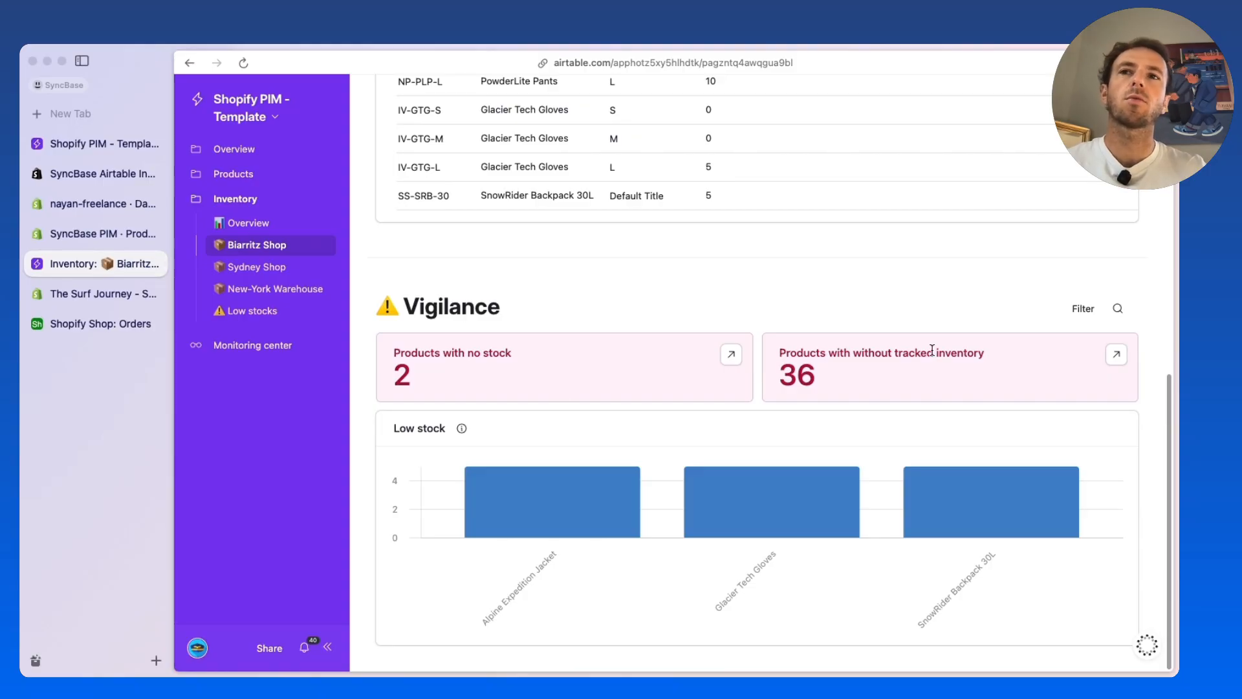
click(253, 314)
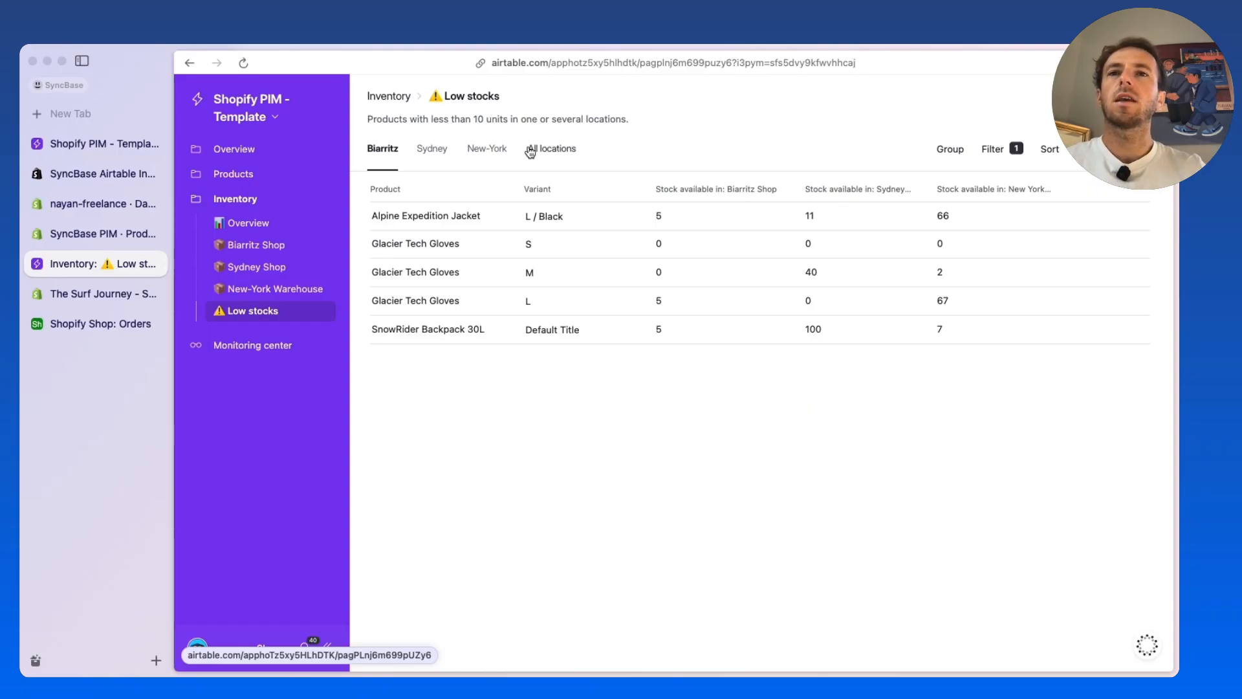
Review the Monitoring center's last updates and examine the missing product, SEO and pricing data
click(223, 345)
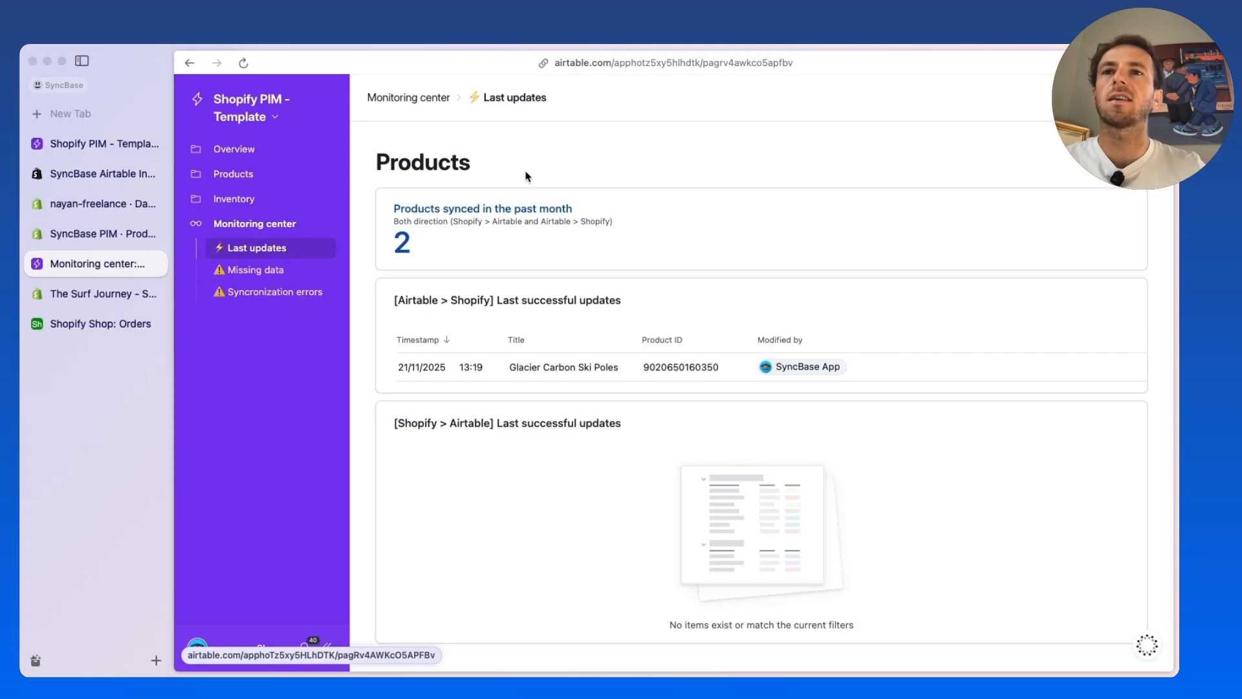
click(260, 271)
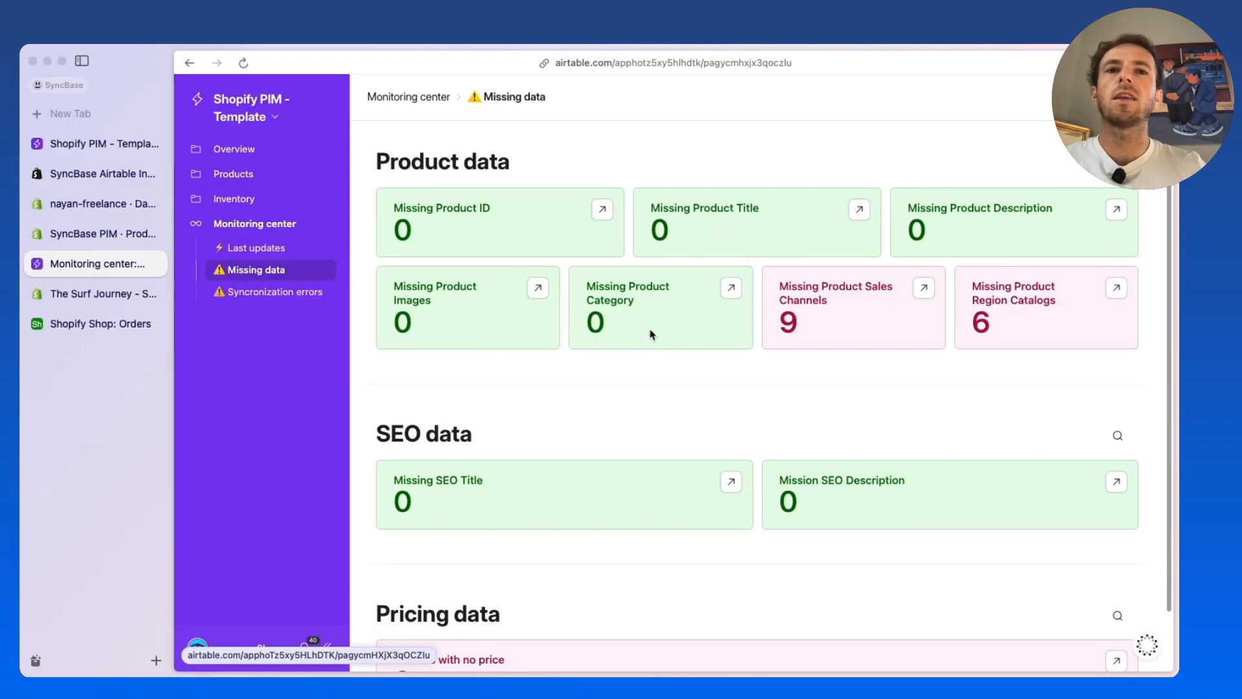
scroll(693, 558, down, 1)
scroll(560, 369, down, 1)
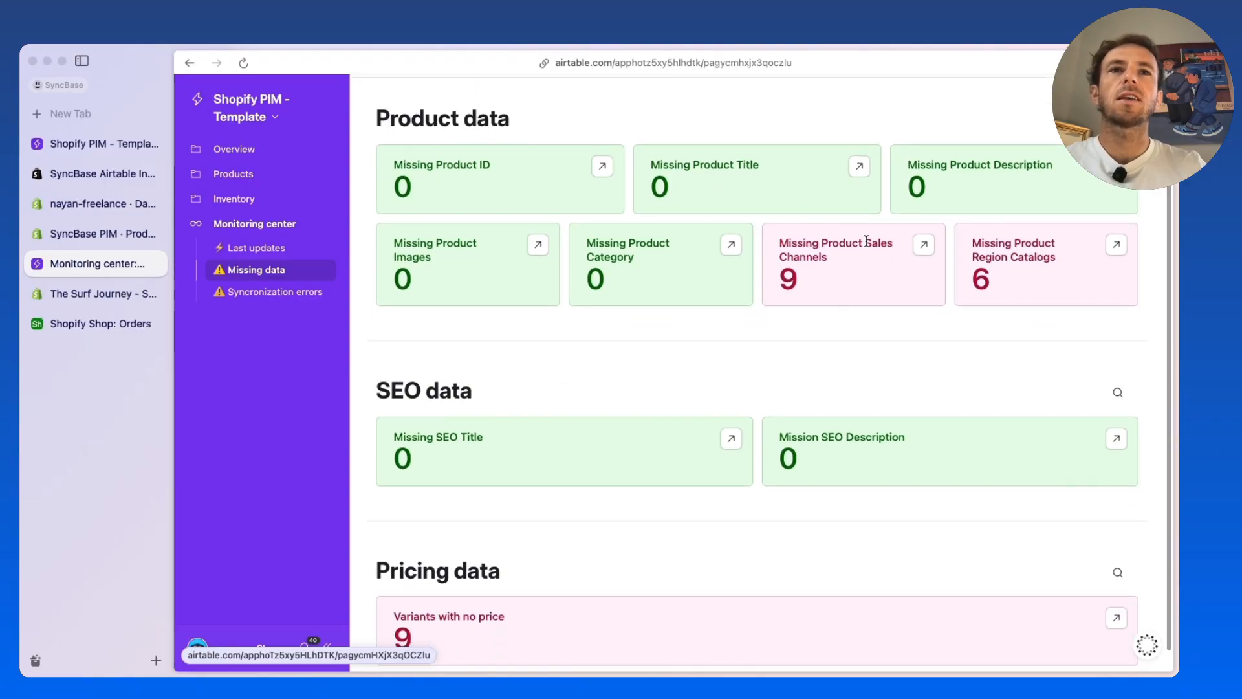
drag(867, 242, 870, 262)
click(871, 262)
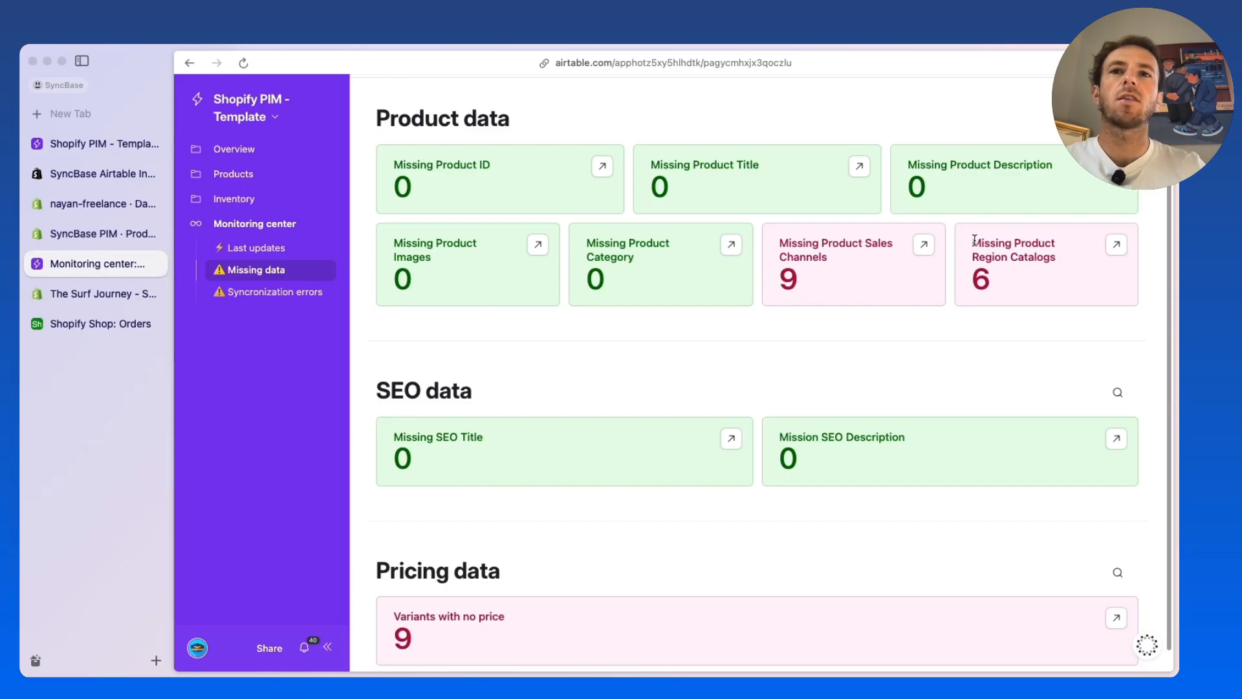
Examine the missing pricing data, the synchronization errors list and the products' Global Dashboard
scroll(576, 343, down, 1)
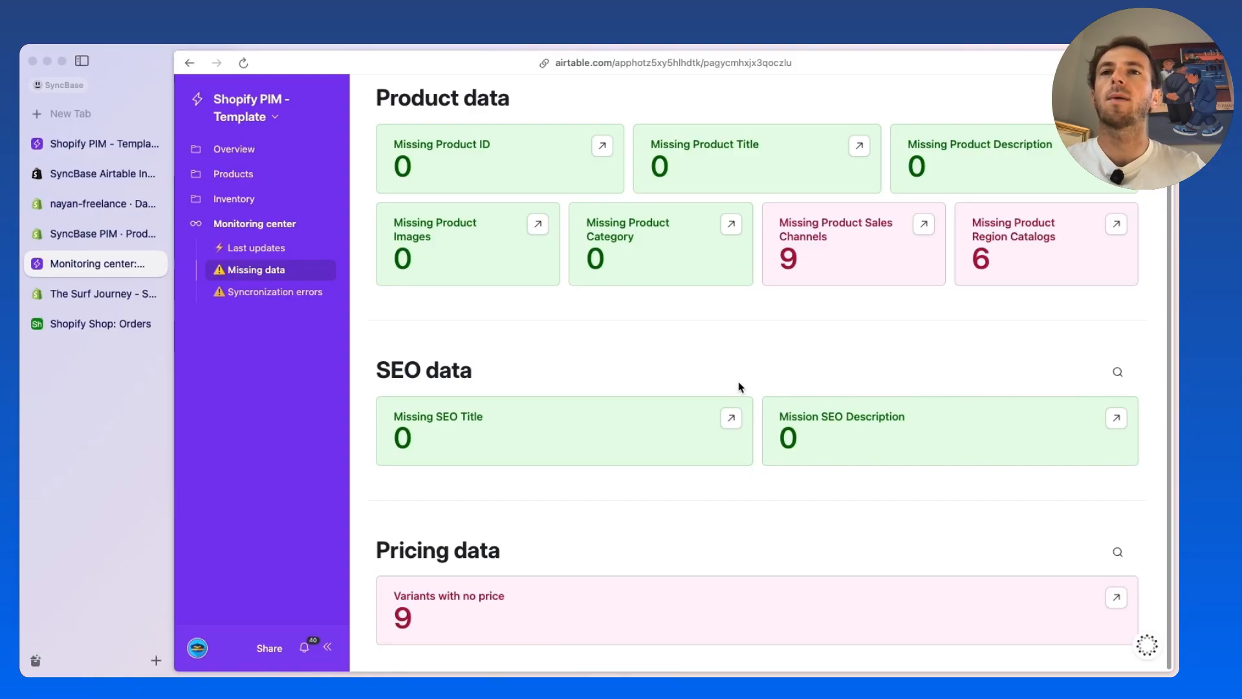
click(265, 292)
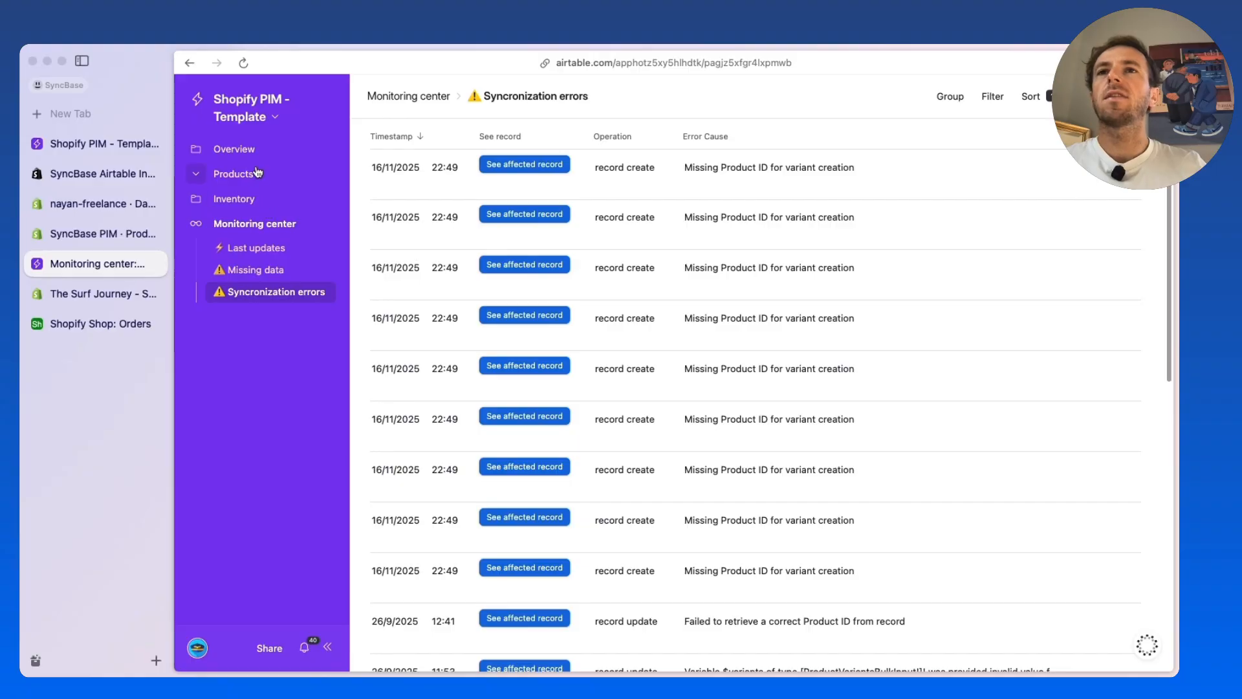
click(258, 173)
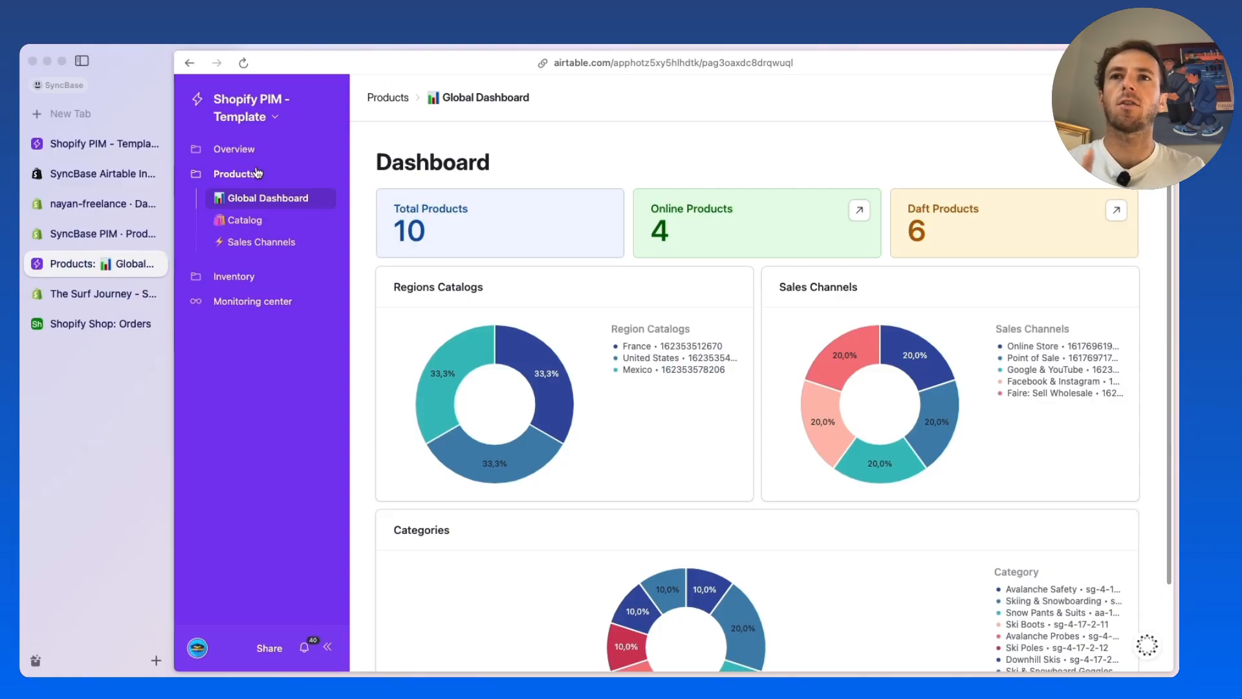
Open the Alpine Pro 85 Skis record from the product Catalog and change its title to "Alpine Pro 85 Skis TEST"
click(263, 217)
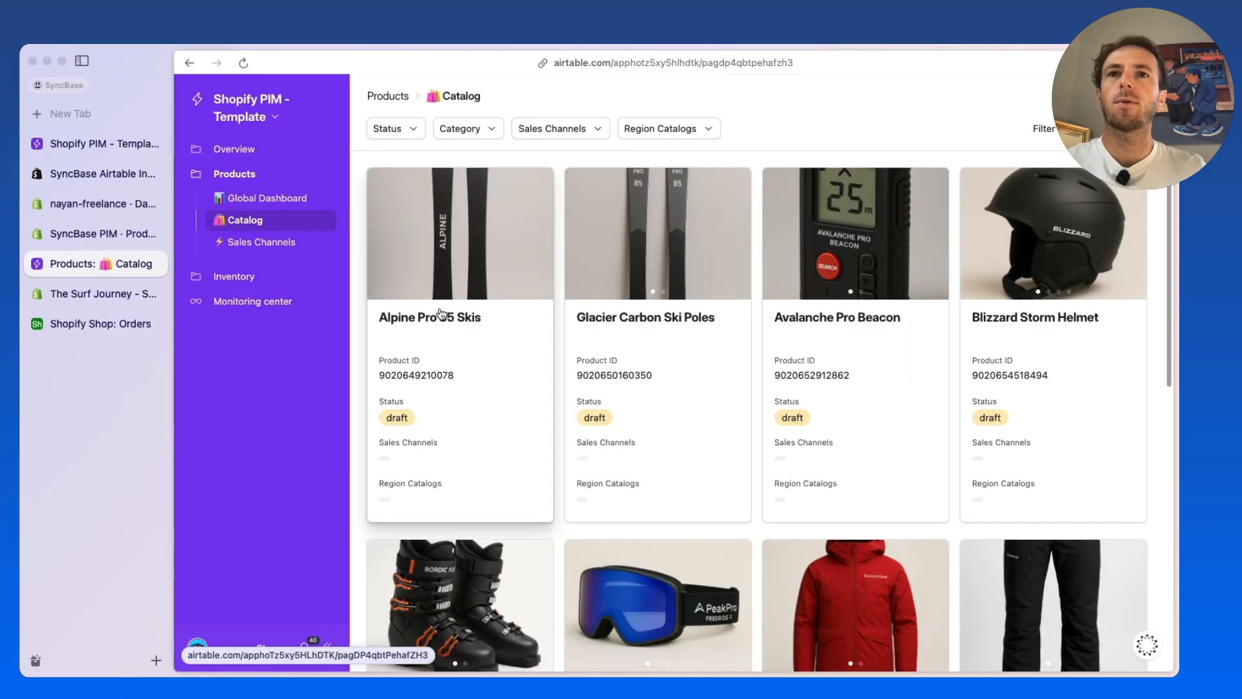
click(442, 324)
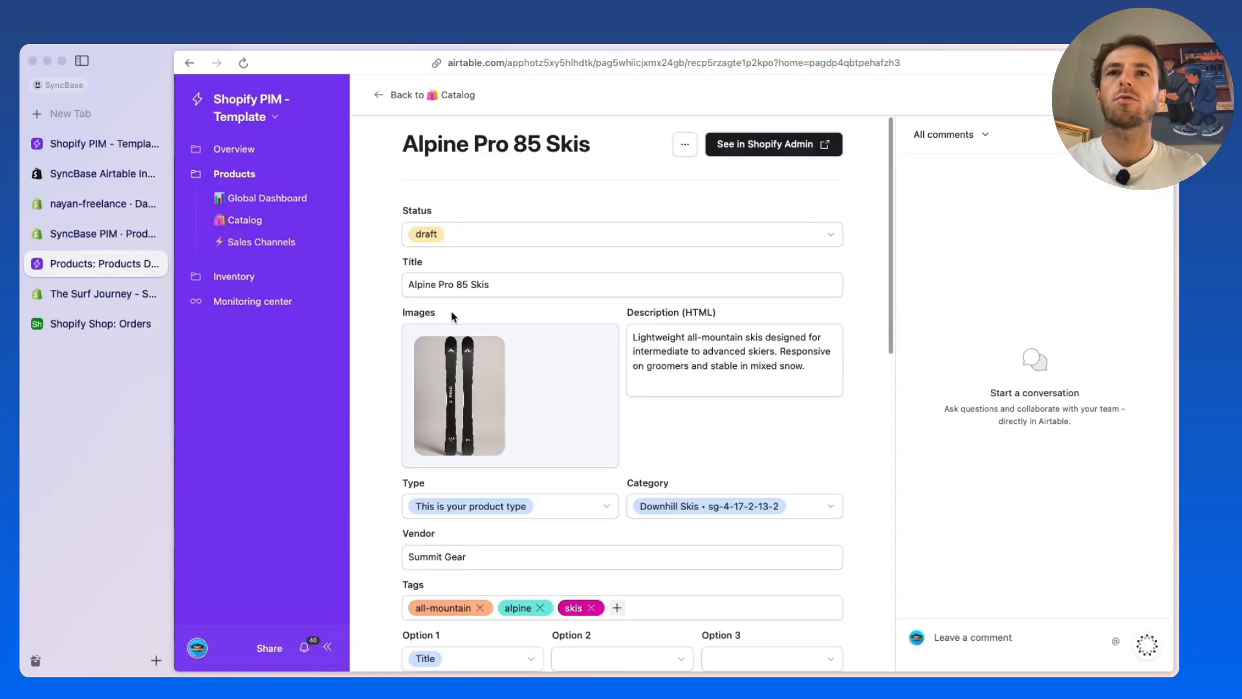
scroll(382, 322, down, 10)
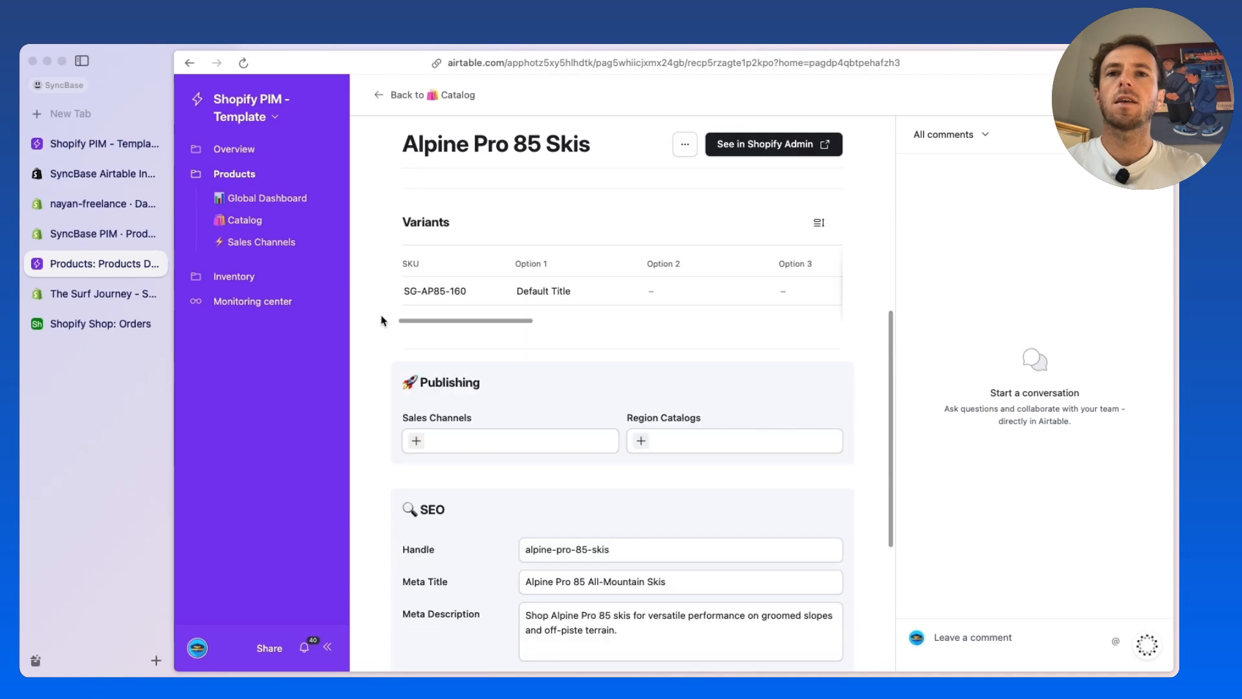
scroll(383, 320, up, 10)
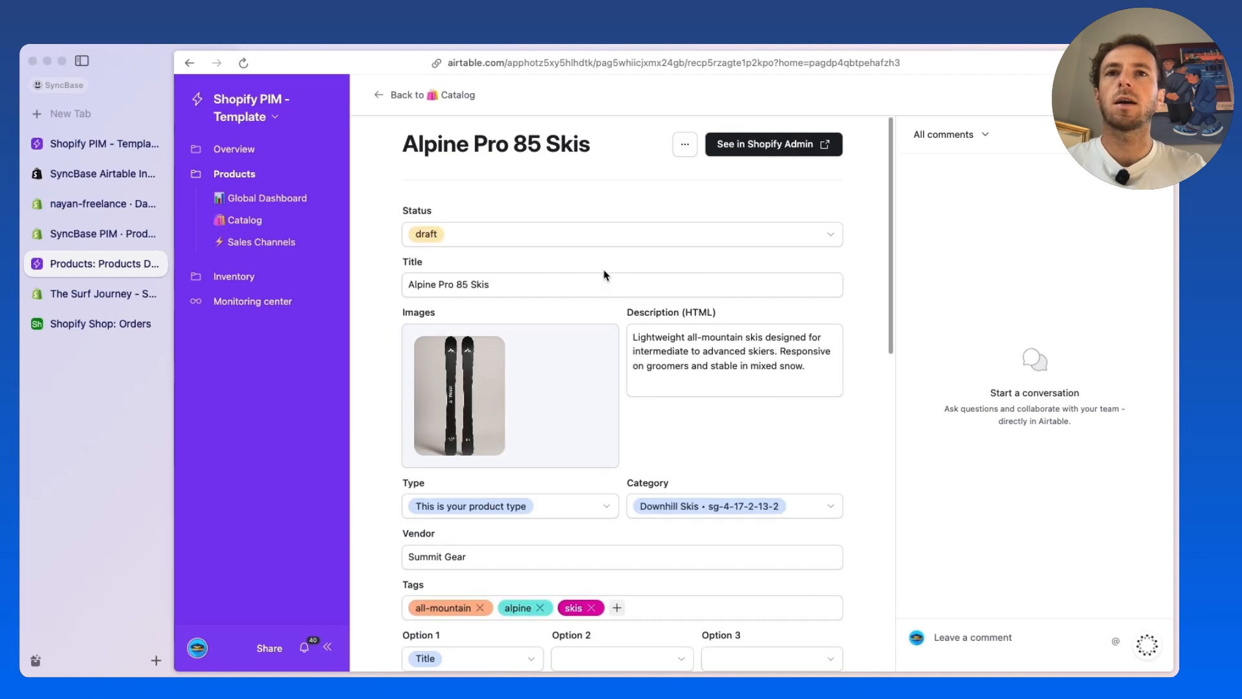
click(568, 280)
text(TEST)
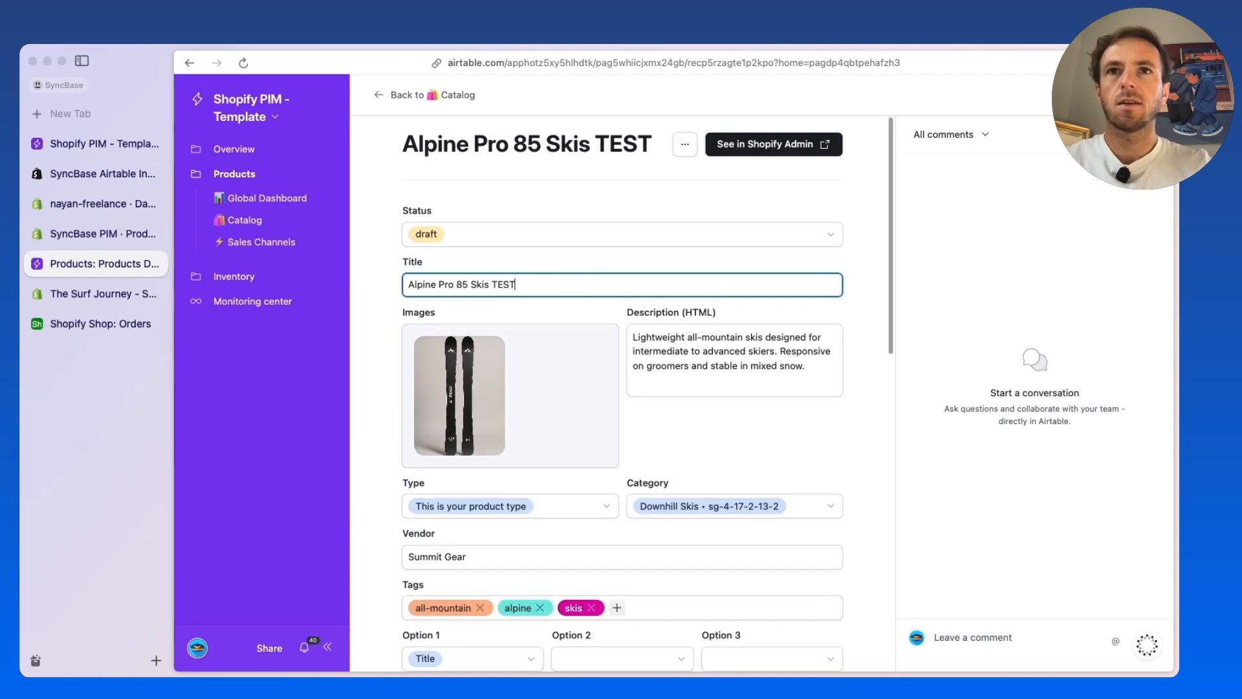
click(384, 237)
Copy the record's full title, switch to the SyncBase PIM store's product list in Shopify and reload it
drag(405, 147, 650, 144)
key(super+c)
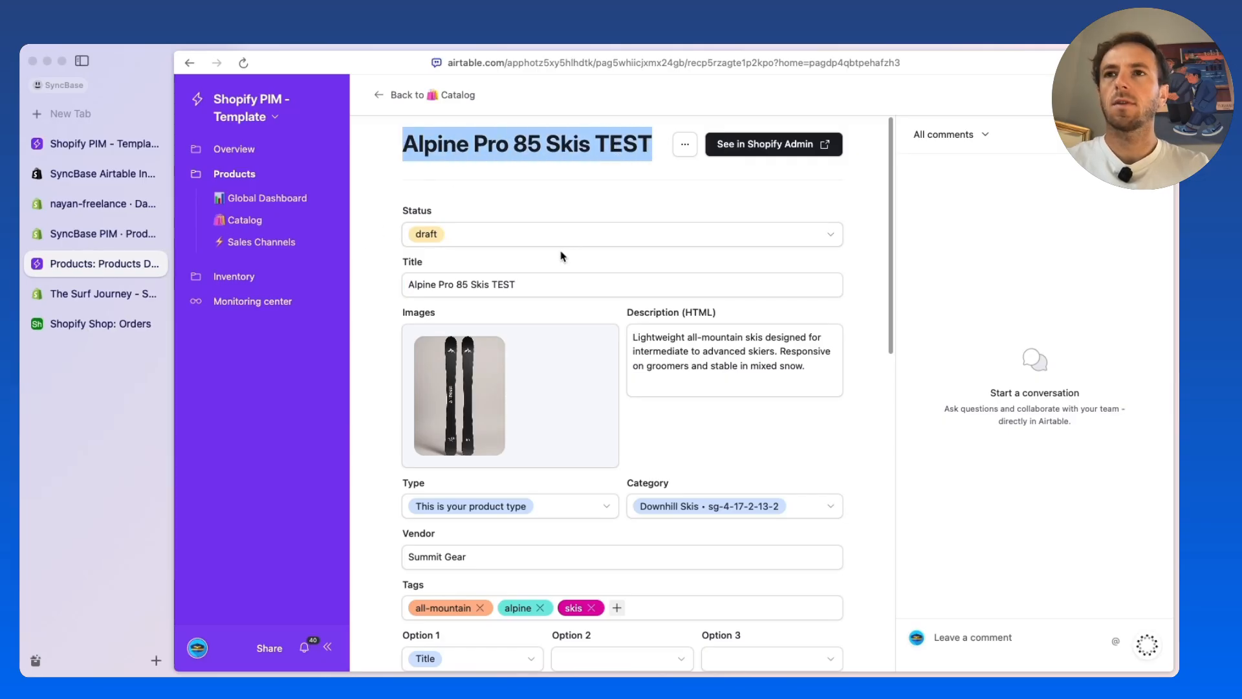
click(92, 239)
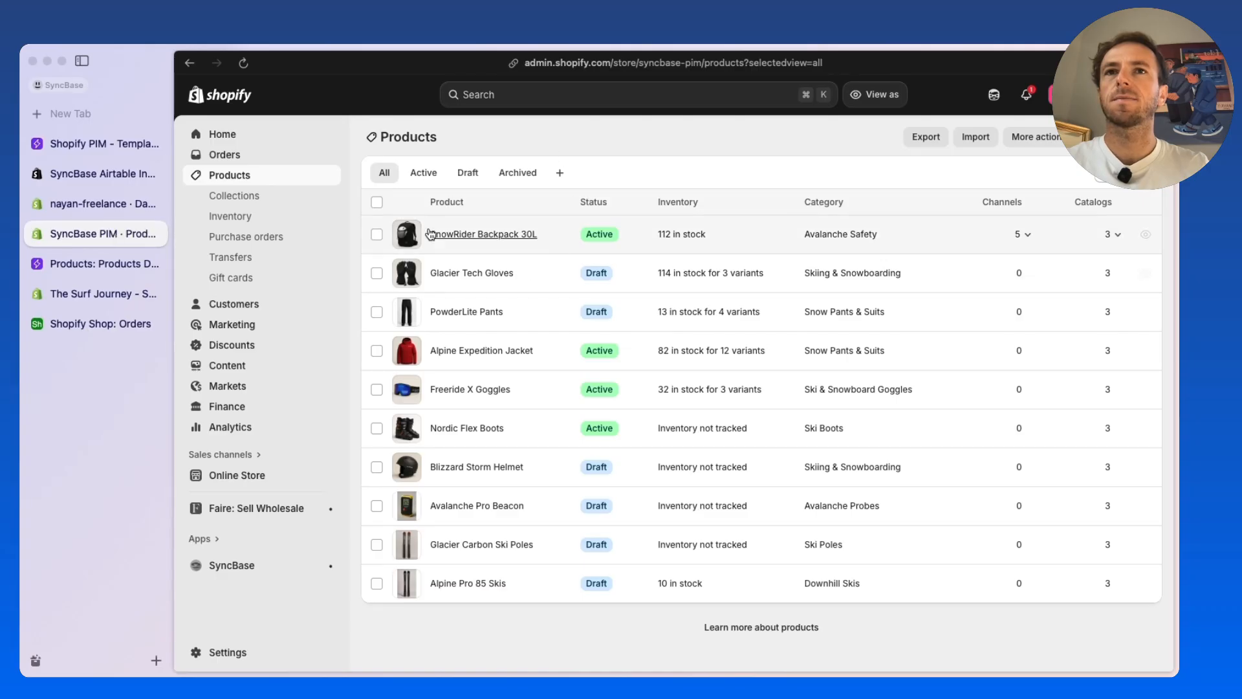
key(super+r)
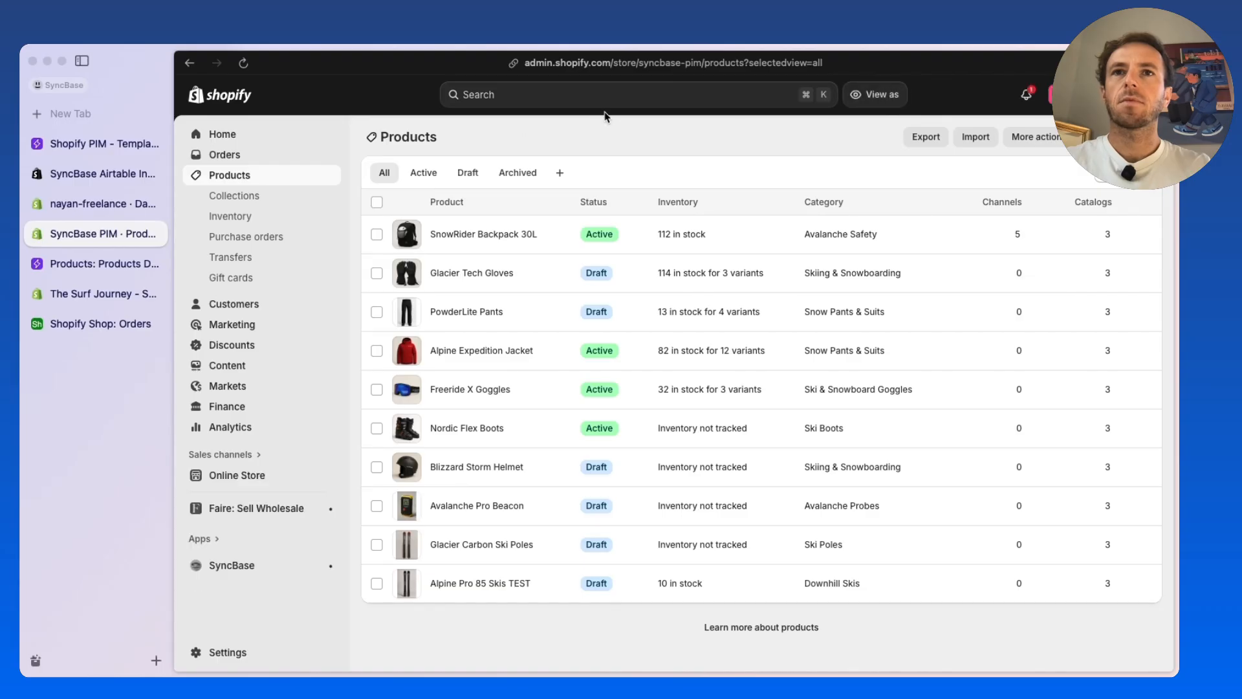
Search the Shopify admin for "Alpine Pro 85 Skis", open the matching draft product and check its title
click(574, 98)
key(super+v)
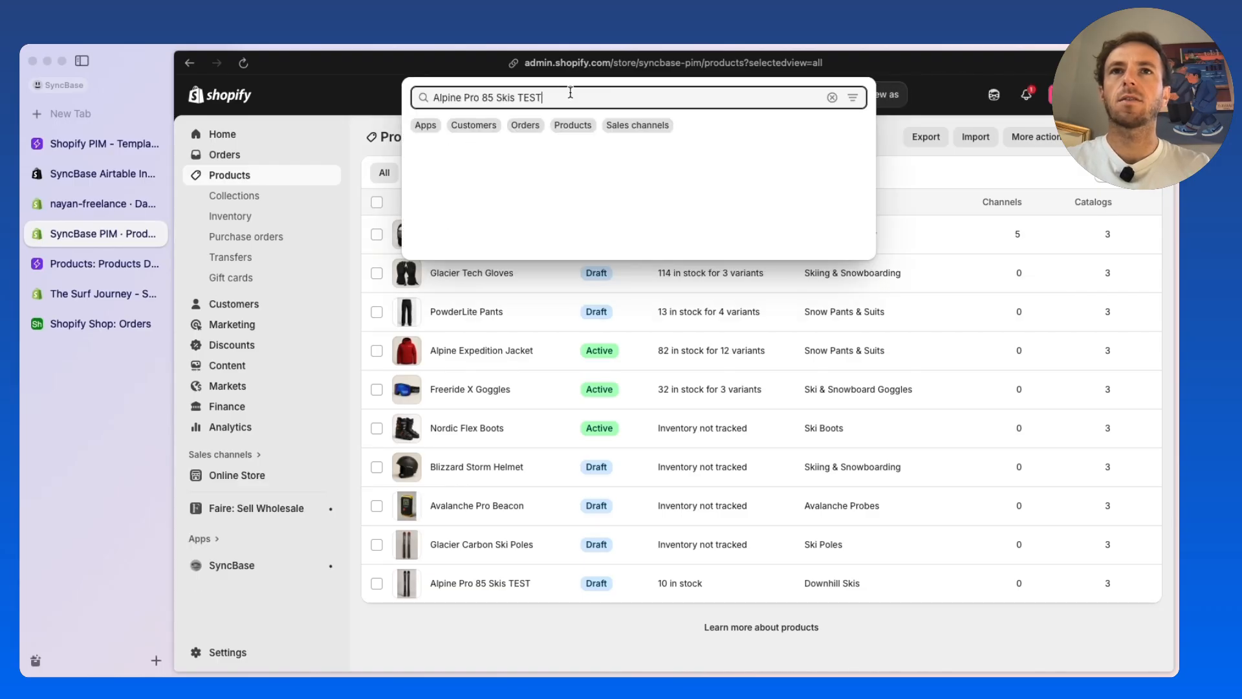
key(shift+Left)
key(shift+Left)
key(shift+Left)
key(shift+Left)
click(590, 95)
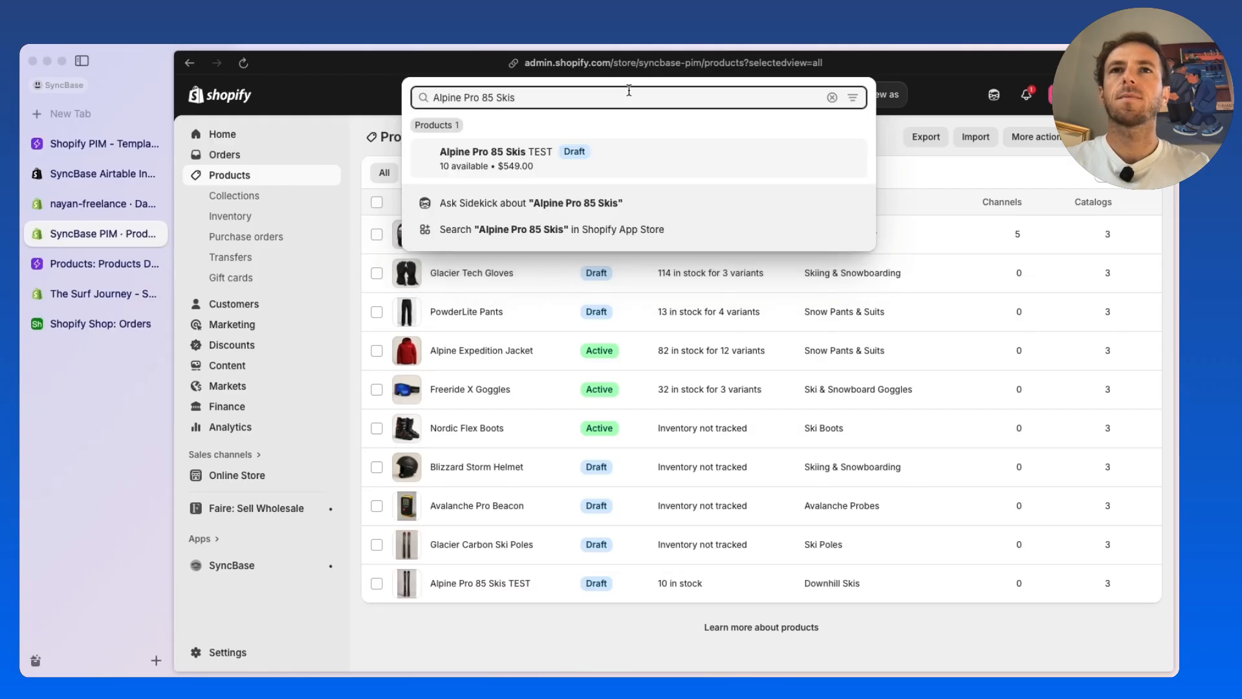
click(454, 162)
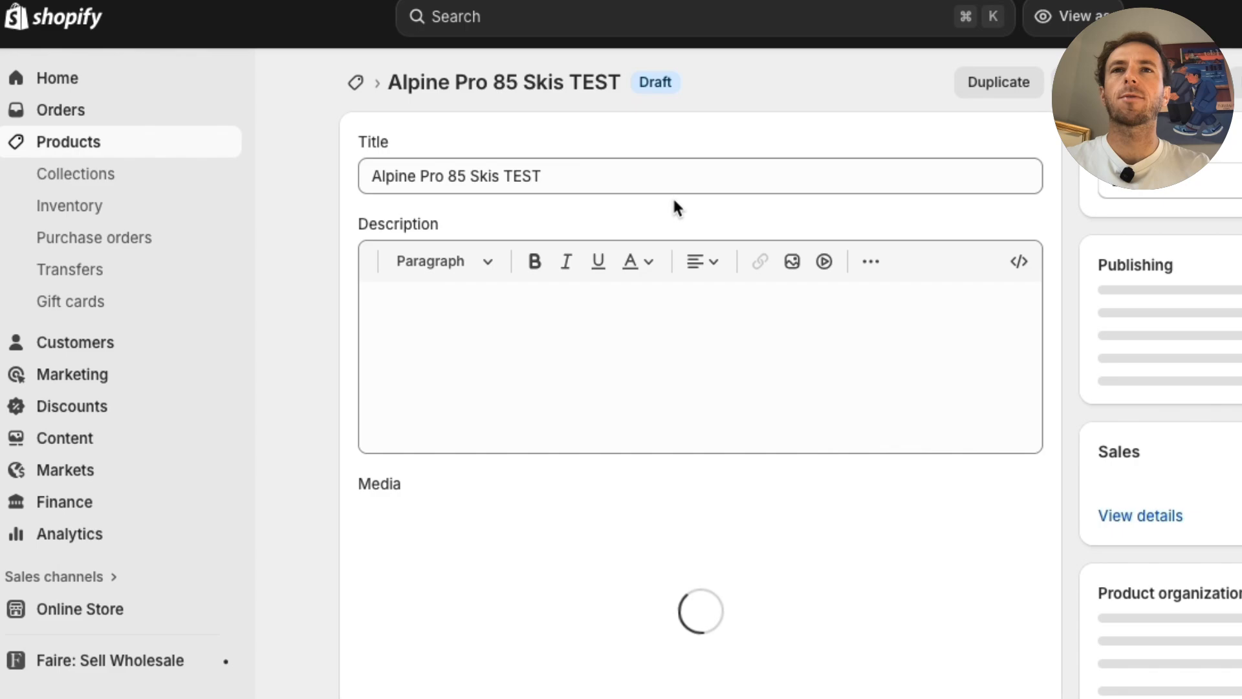
drag(505, 176, 556, 169)
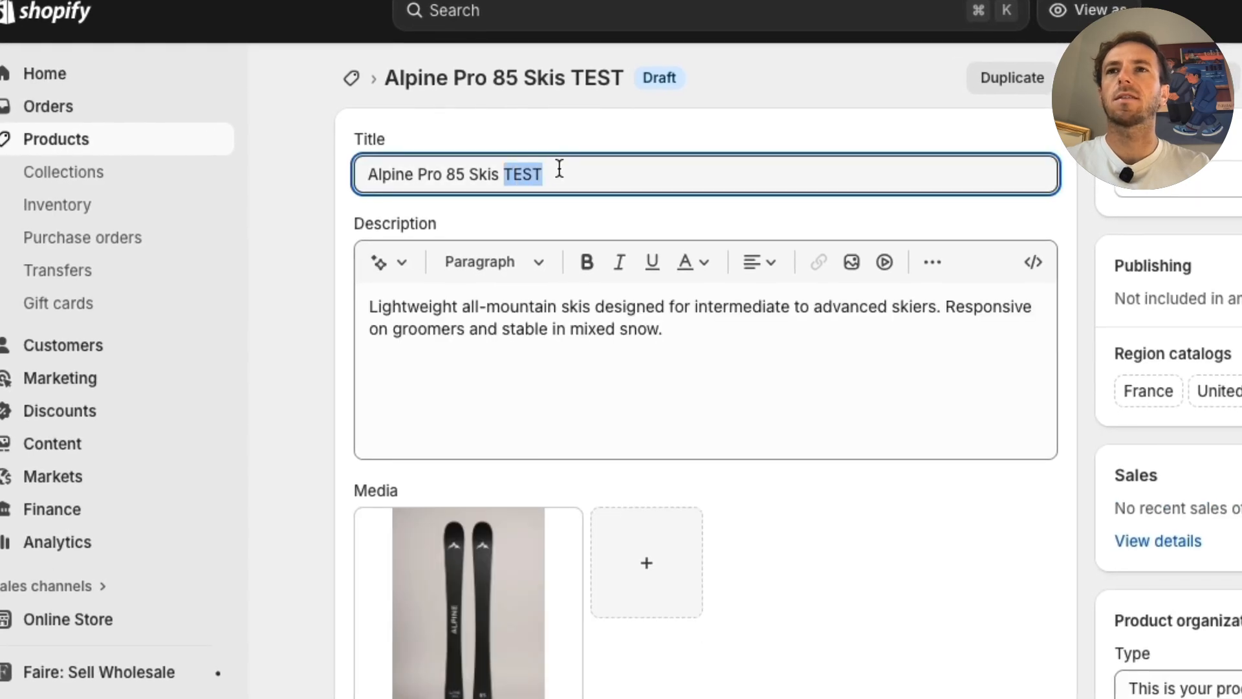
click(557, 169)
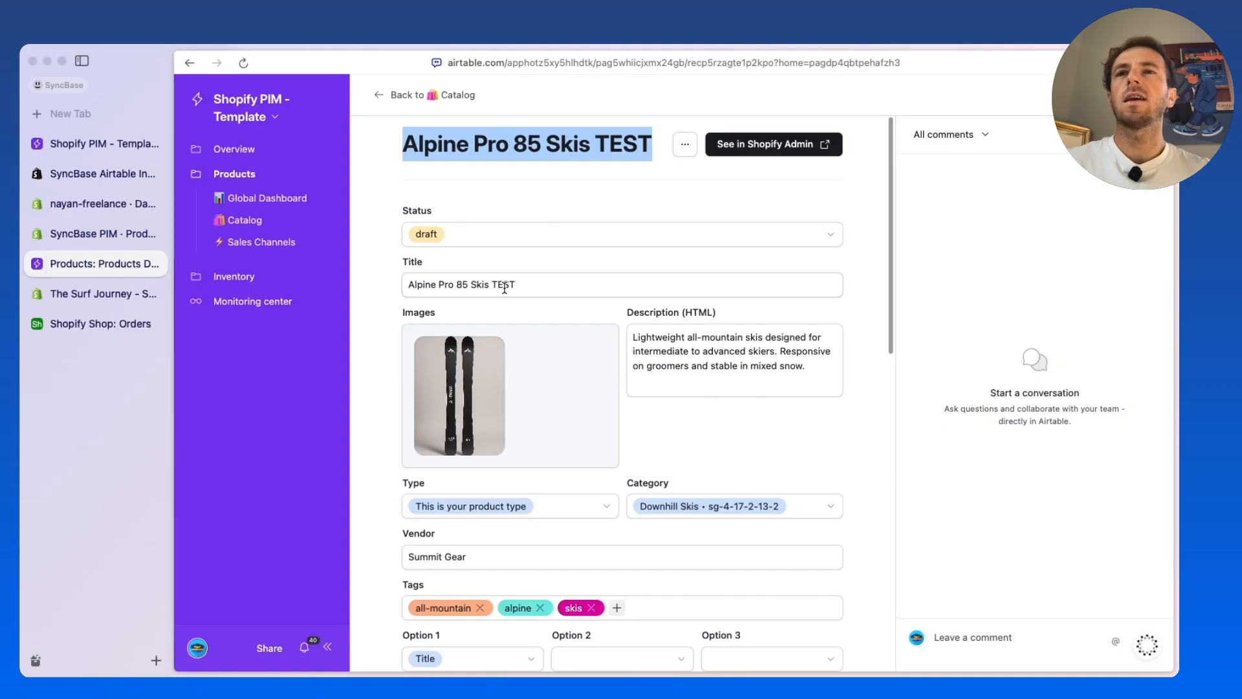
Return to the Shopify PIM template in Airtable, open its underlying data and examine the Products table's columns
click(275, 118)
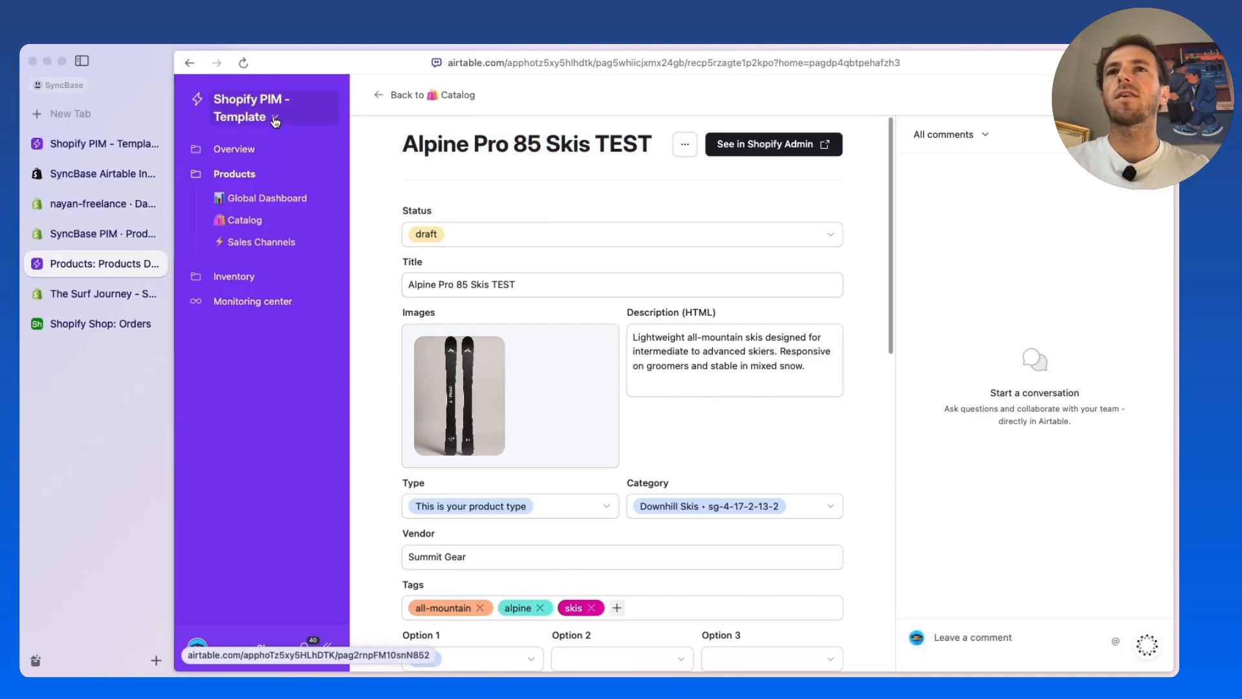
click(265, 176)
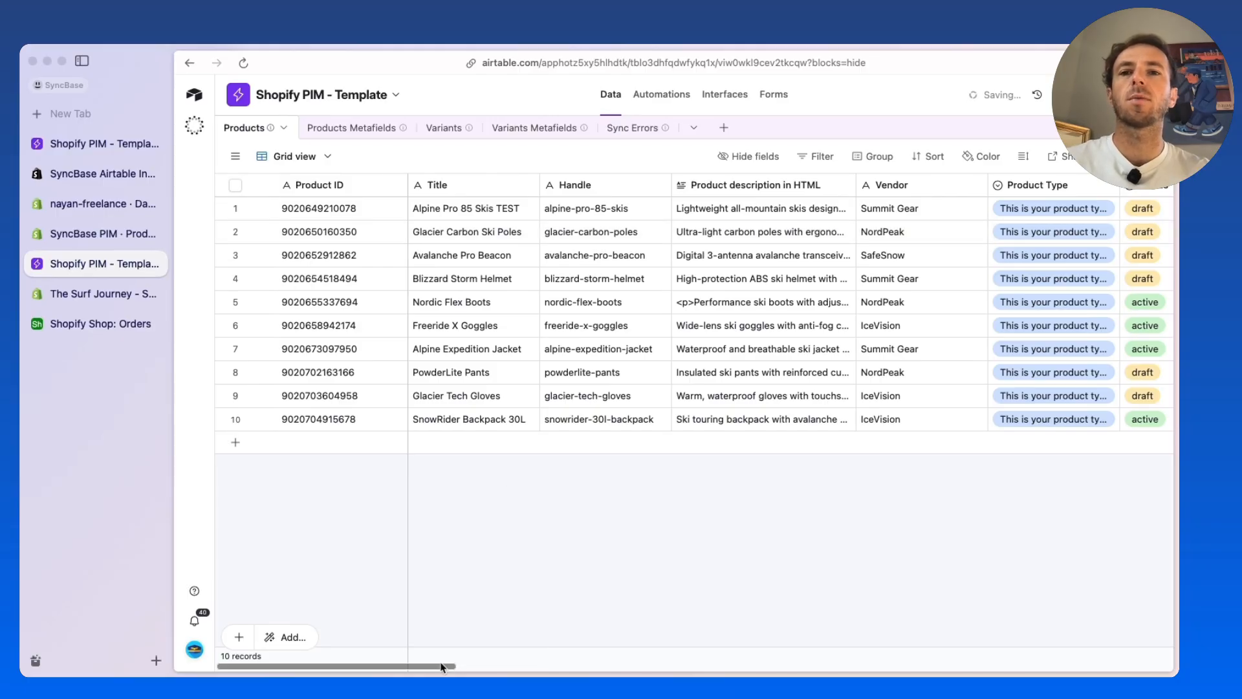
drag(463, 671, 786, 666)
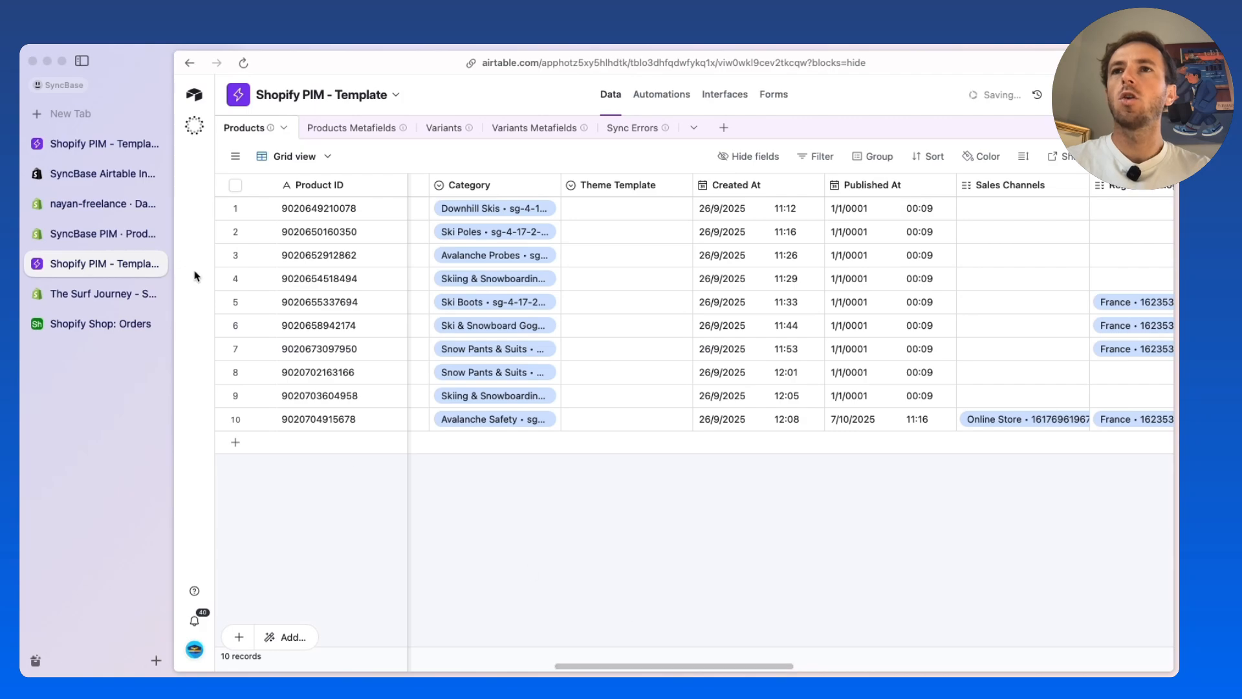
Read the Custom Airtable-synced Base option on Shopify's SyncBase dashboard and view The Surf Journey store's orders
click(92, 205)
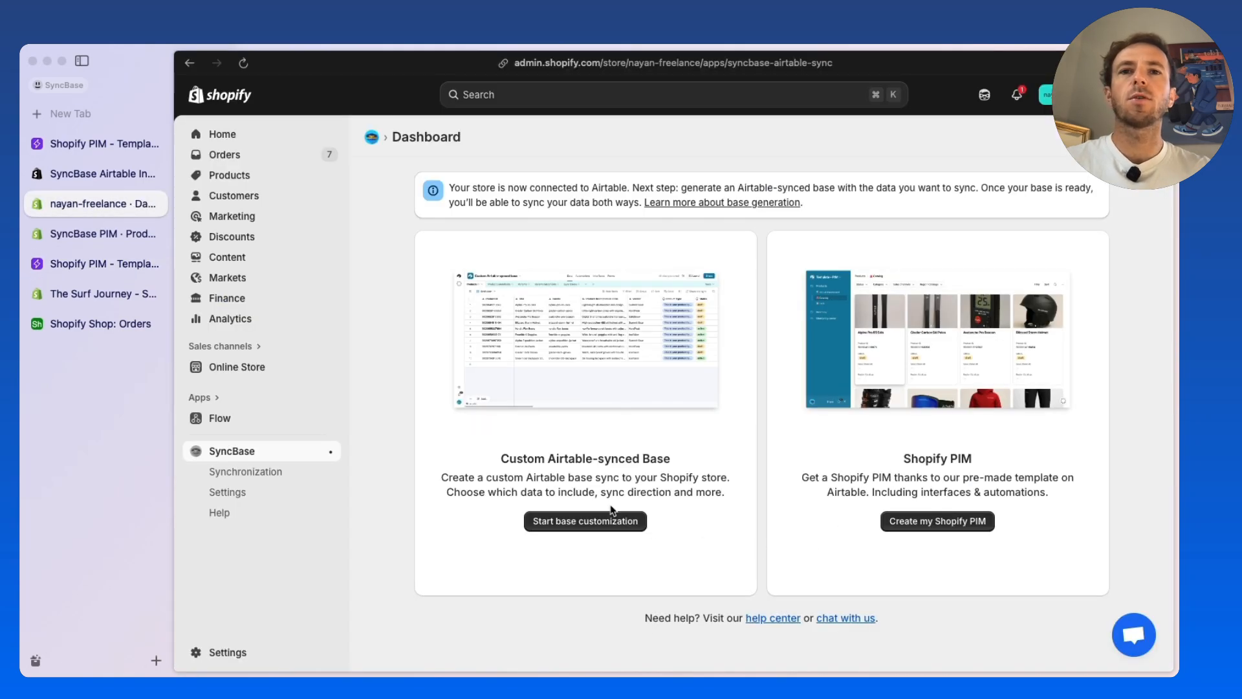
drag(477, 461, 729, 521)
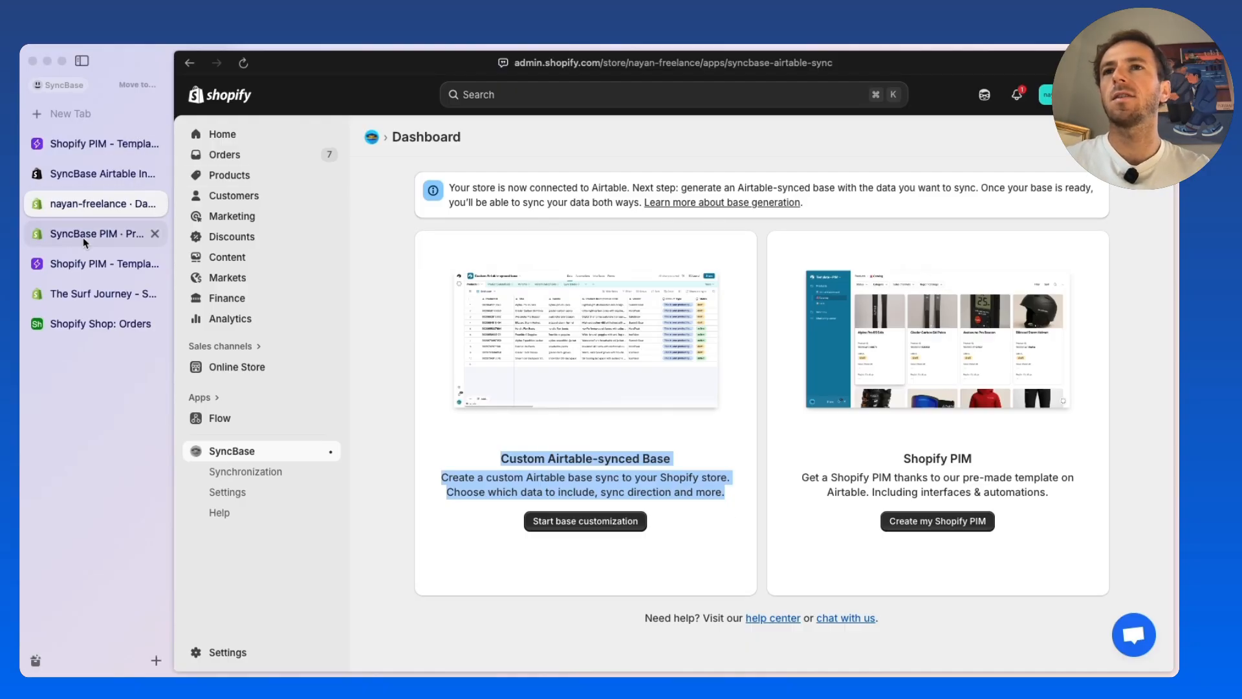
click(69, 292)
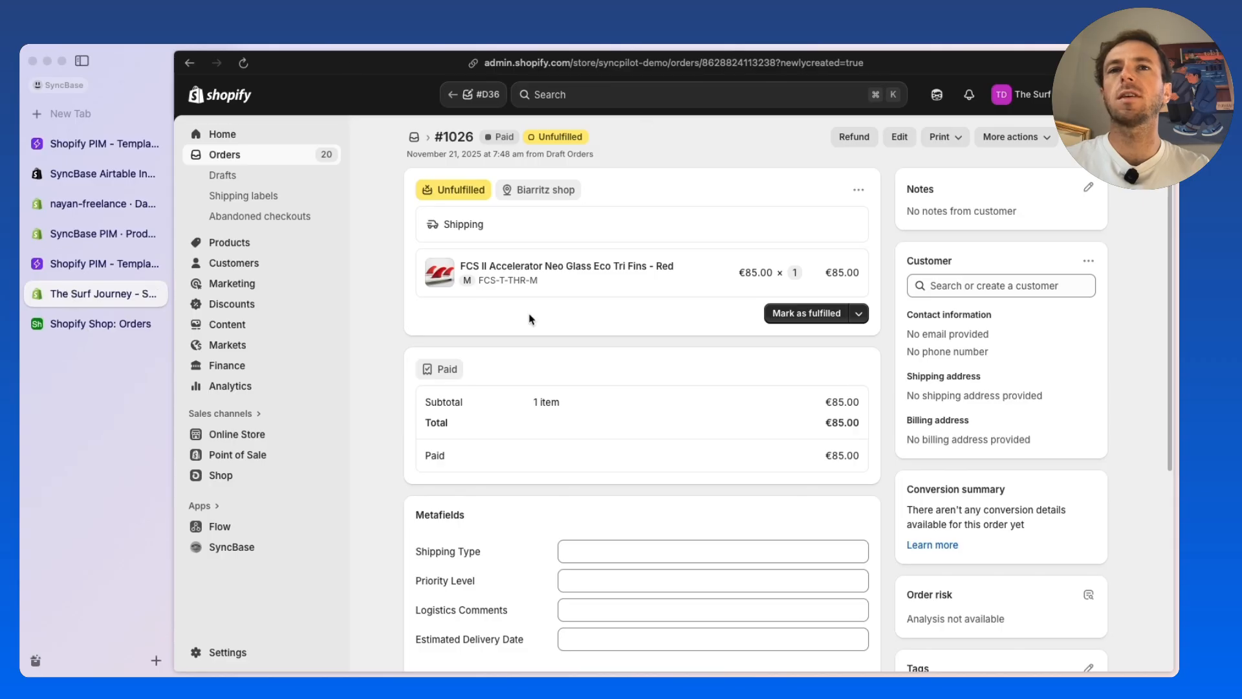
click(252, 156)
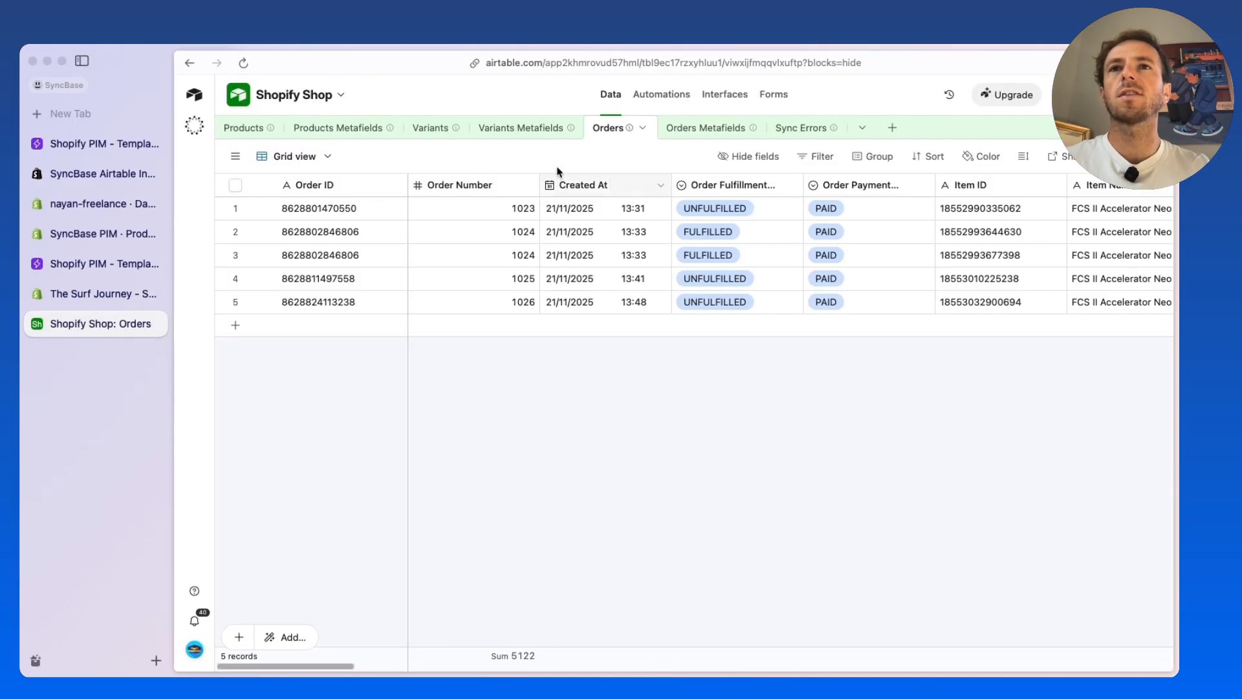
Add a new record to the Products table of Airtable's Shopify Shop base and copy its product ID
click(241, 128)
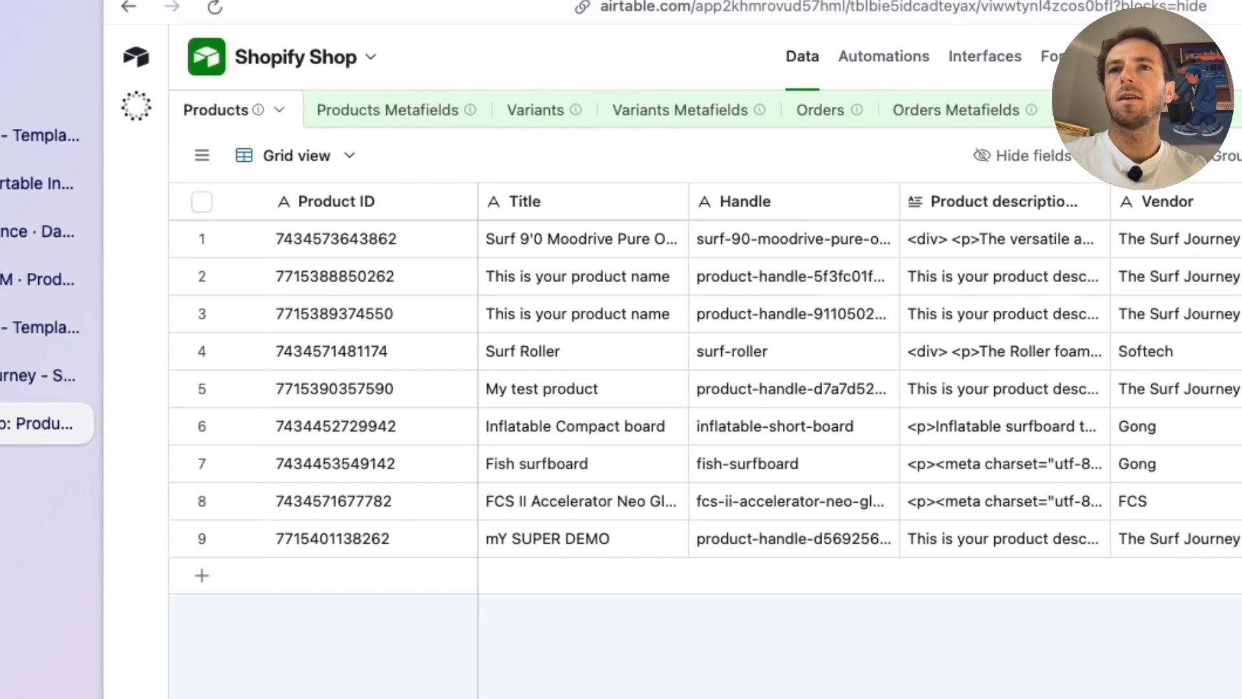
click(253, 580)
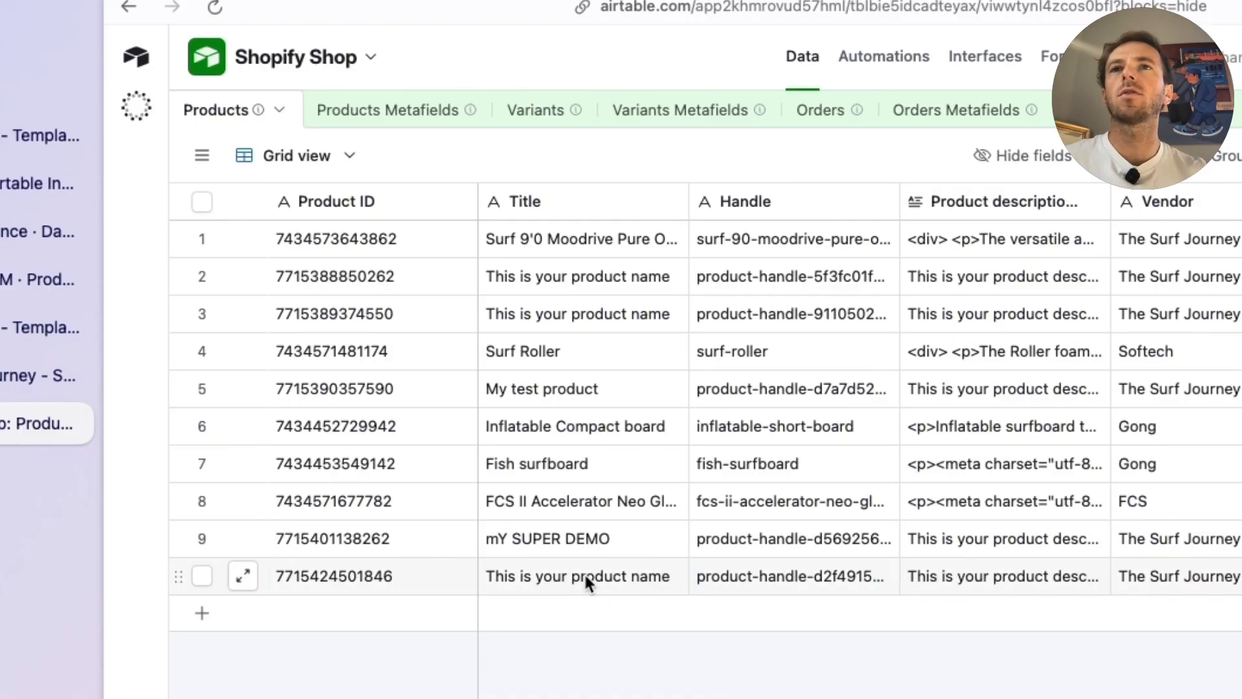
click(367, 579)
double_click(370, 581)
key(super+c)
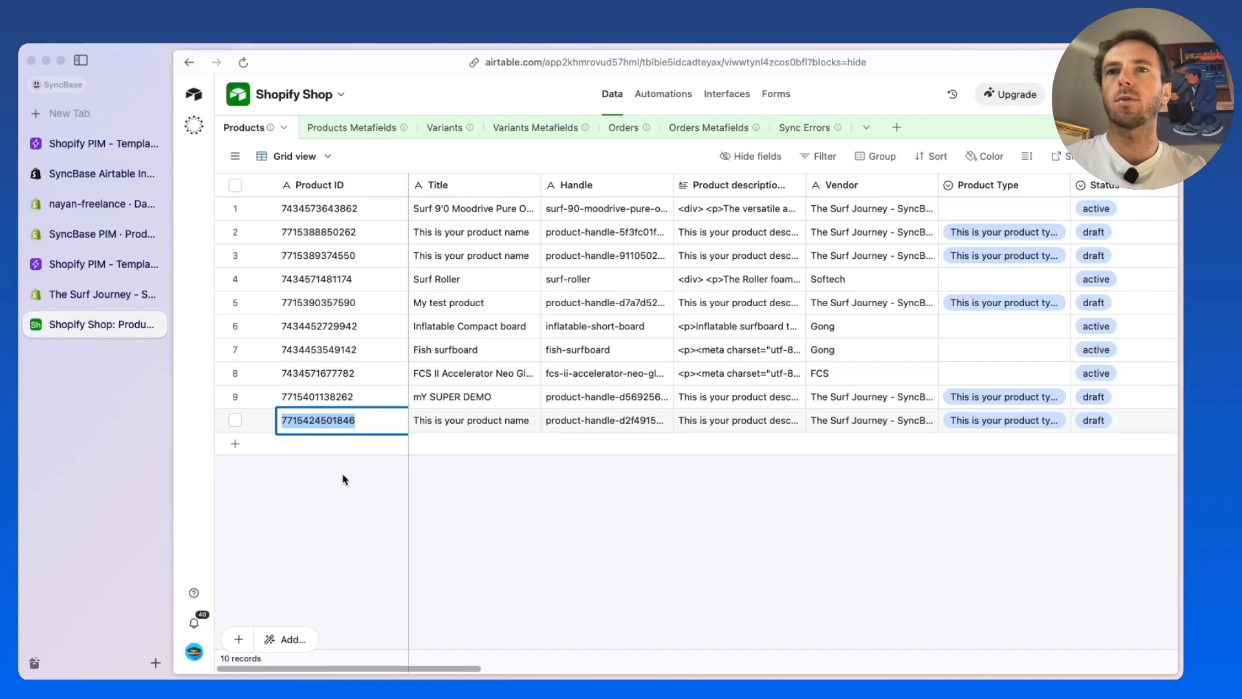
click(373, 671)
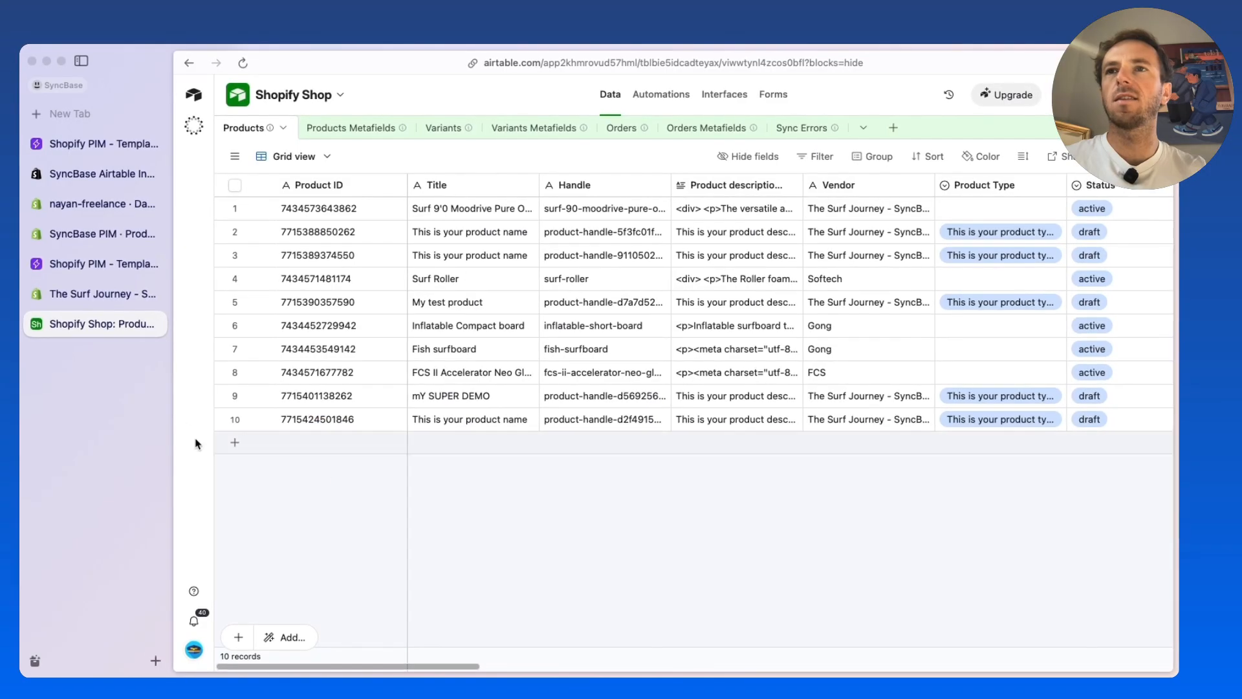
Switch to The Surf Journey store in Shopify, search its admin for the copied product ID and open the matching product
click(95, 295)
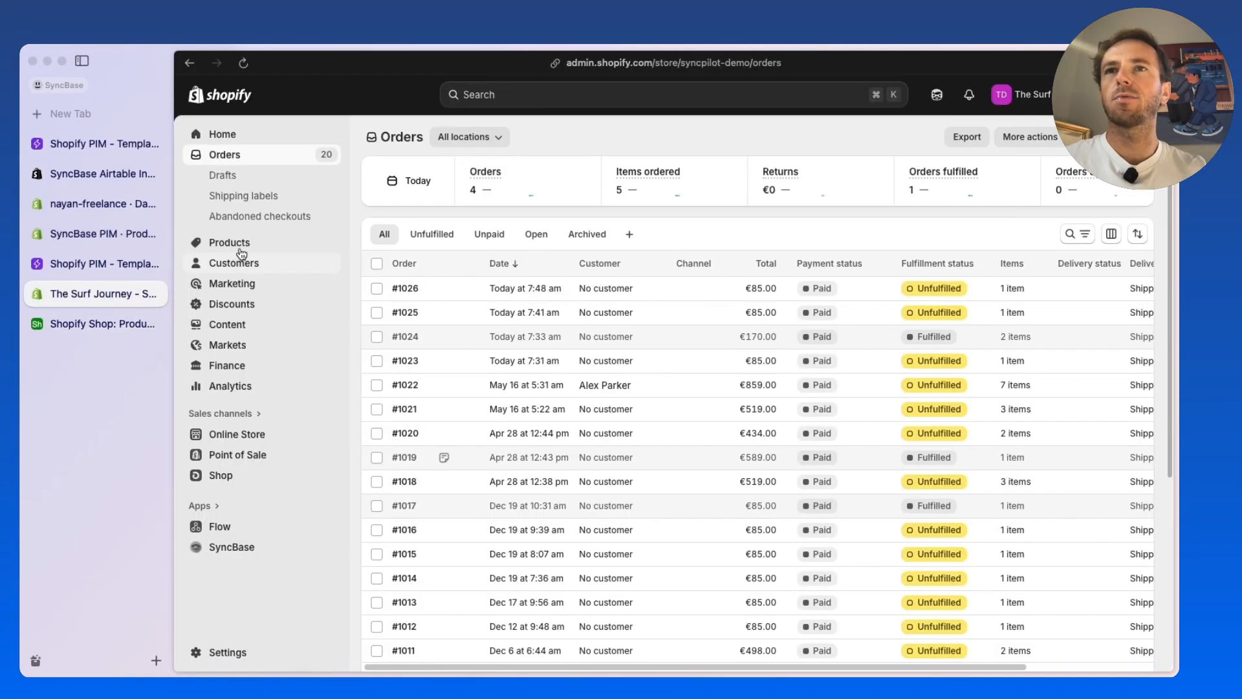
click(238, 243)
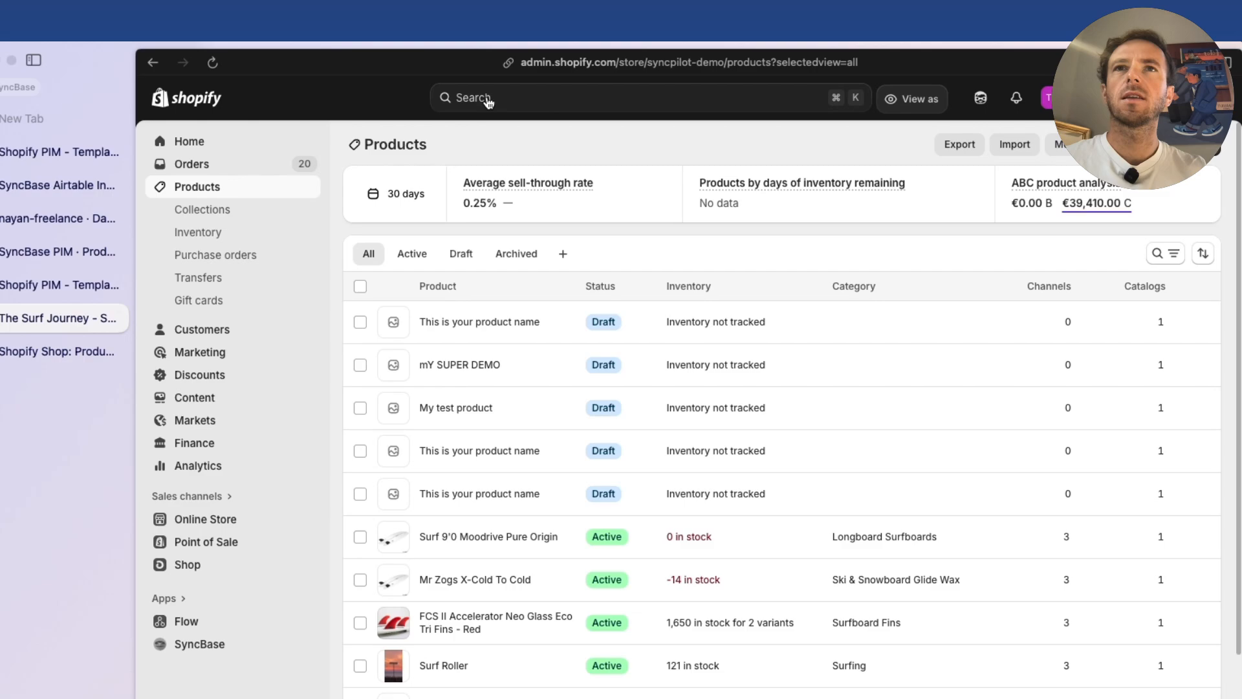
click(491, 95)
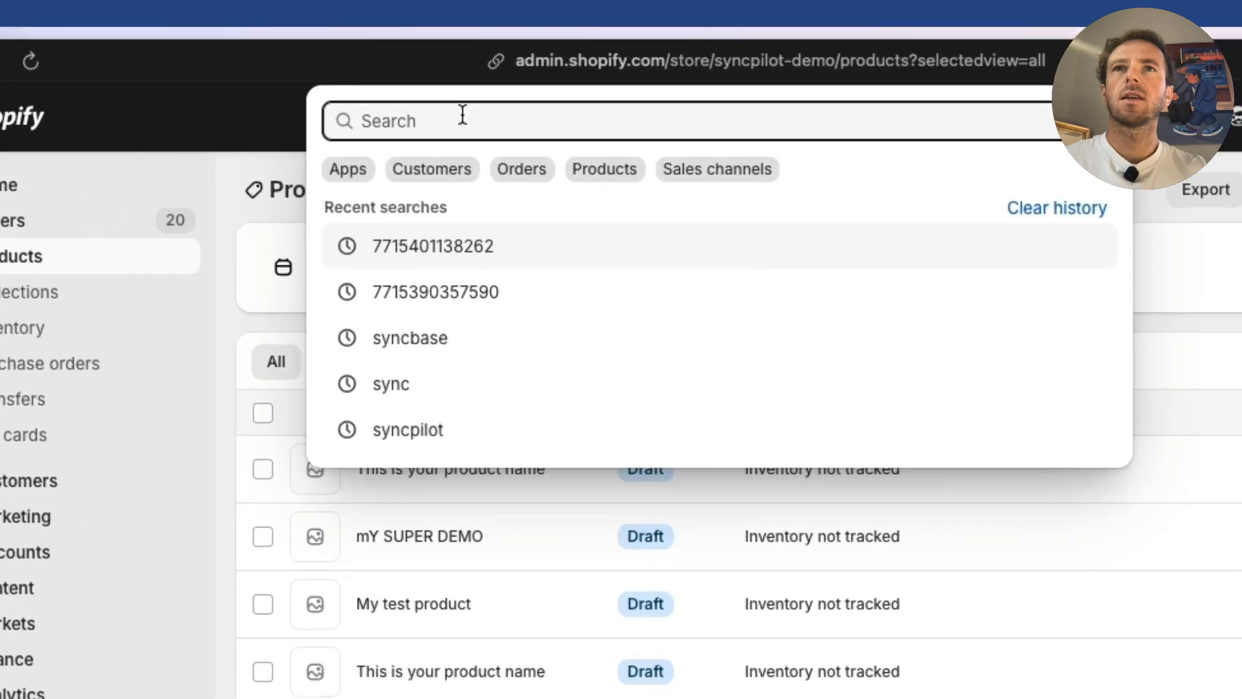
key(super+v)
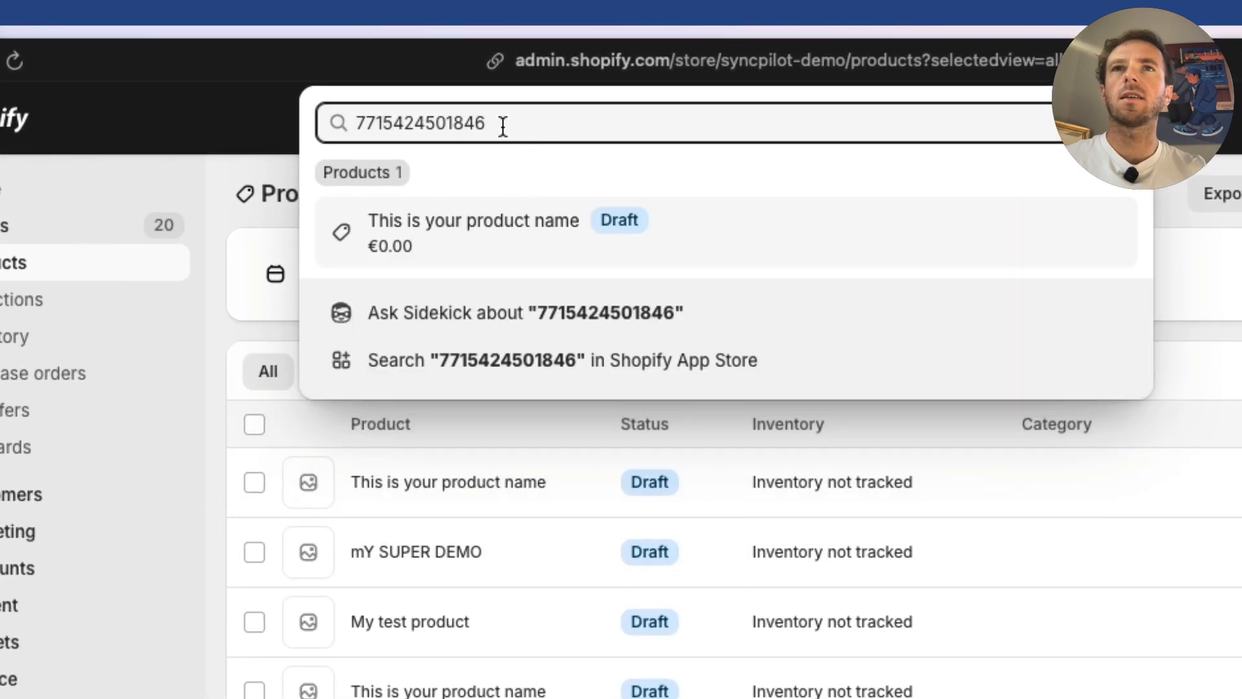
click(512, 232)
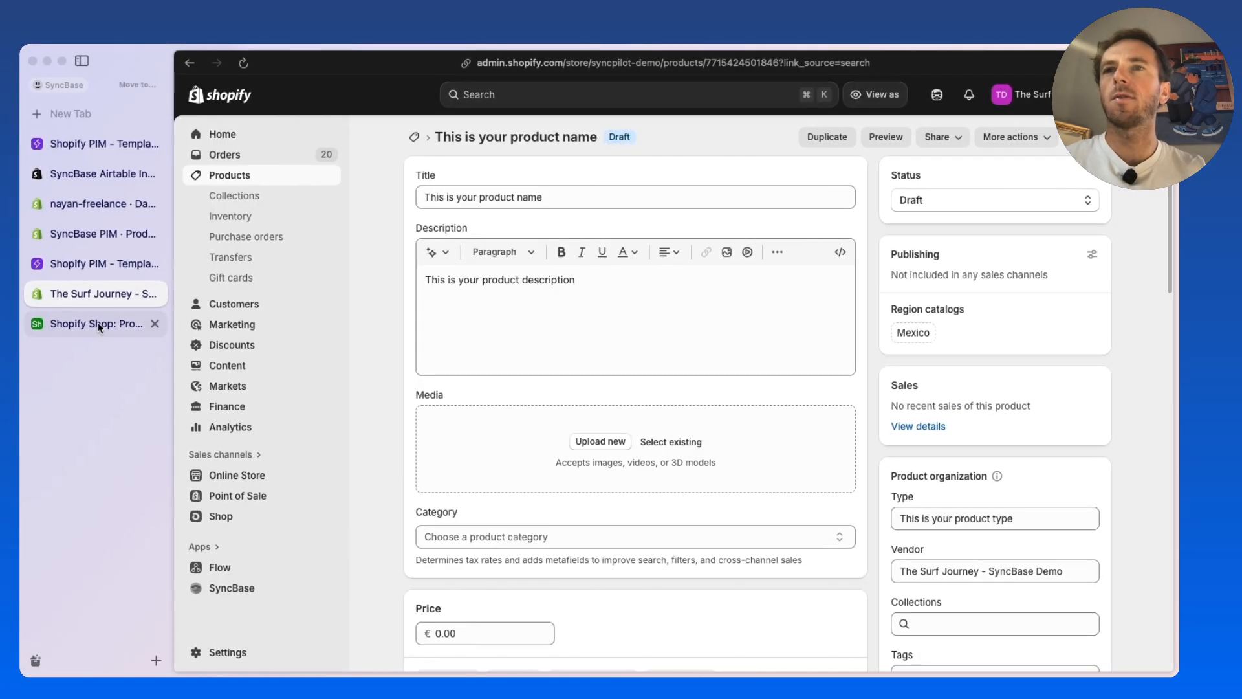
Set the newest product's title to "Mon super test" in Airtable's Shopify Shop base and check the title on its Shopify product page
click(88, 325)
double_click(499, 416)
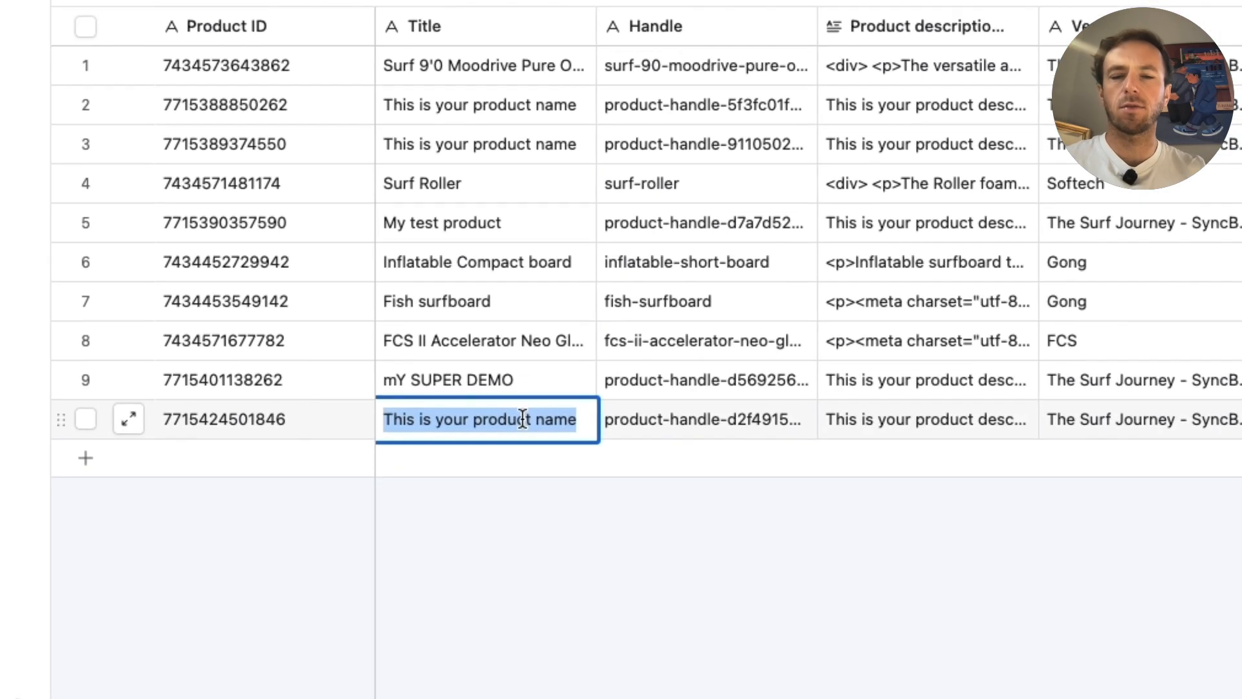
text(My)
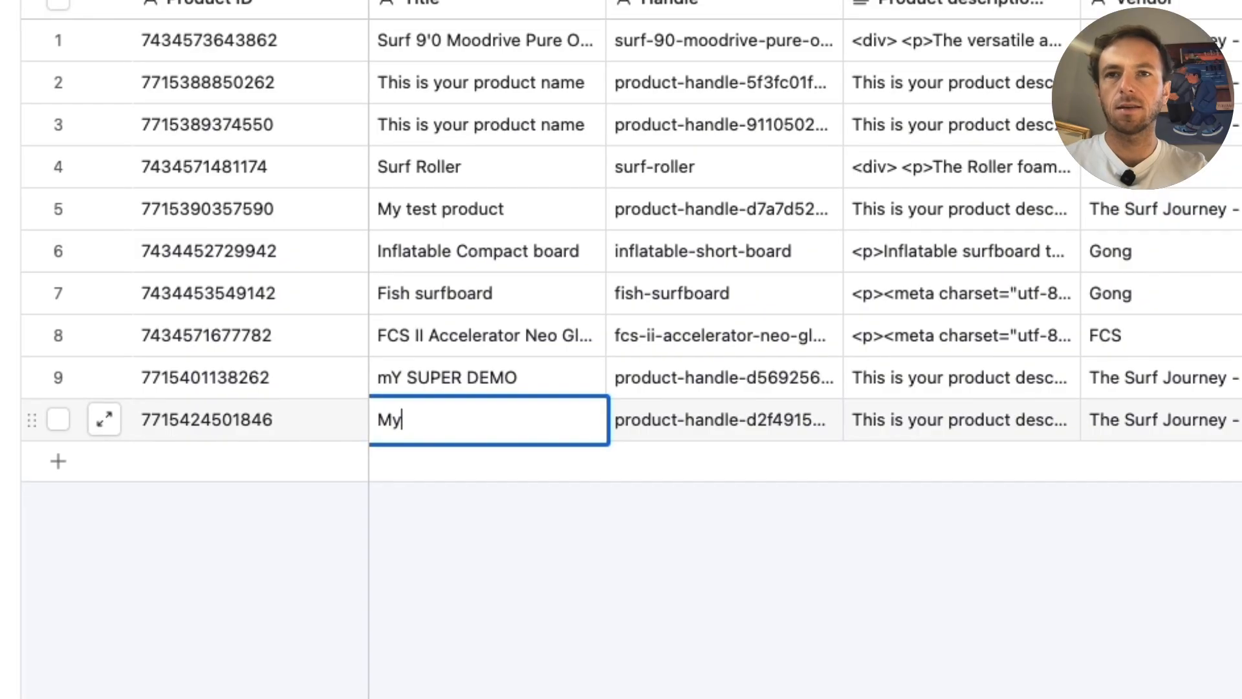
text(on super test)
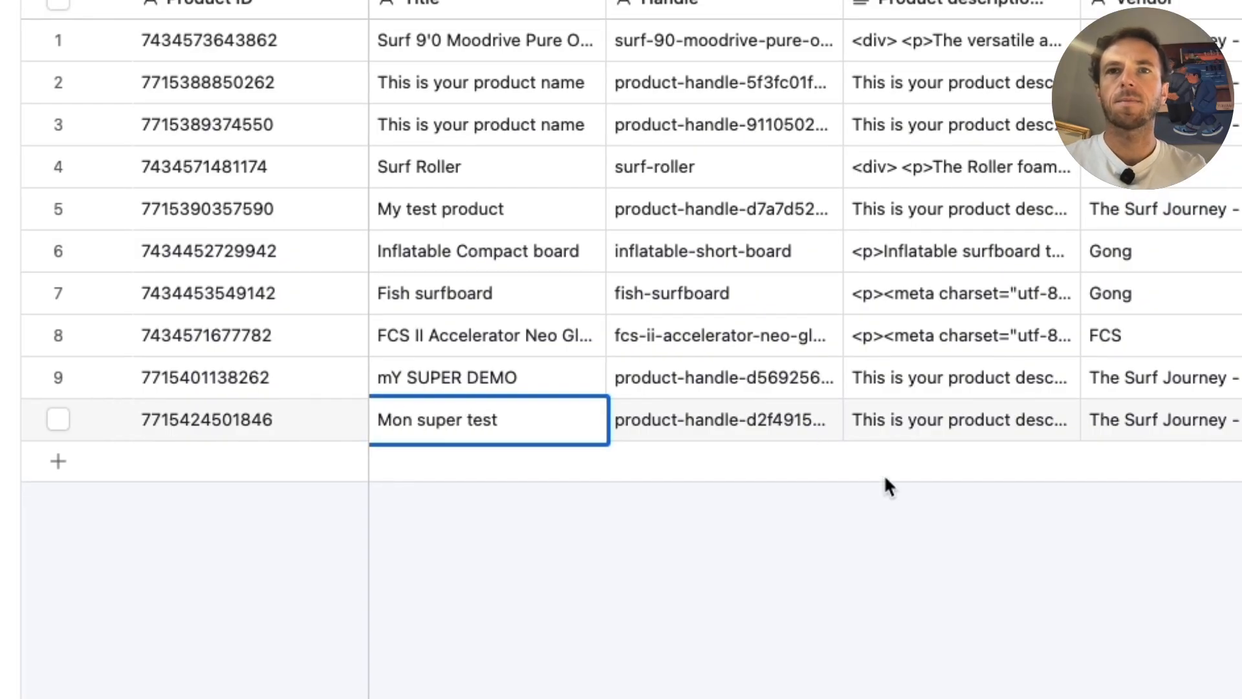
click(906, 514)
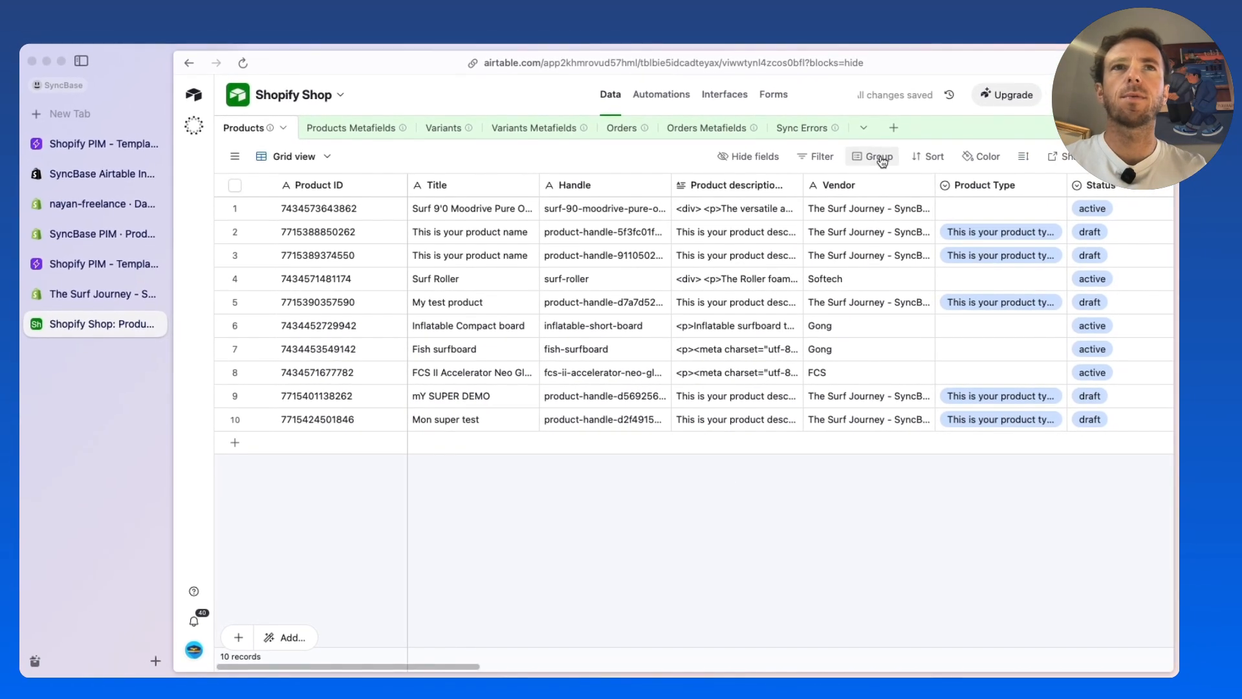
click(75, 295)
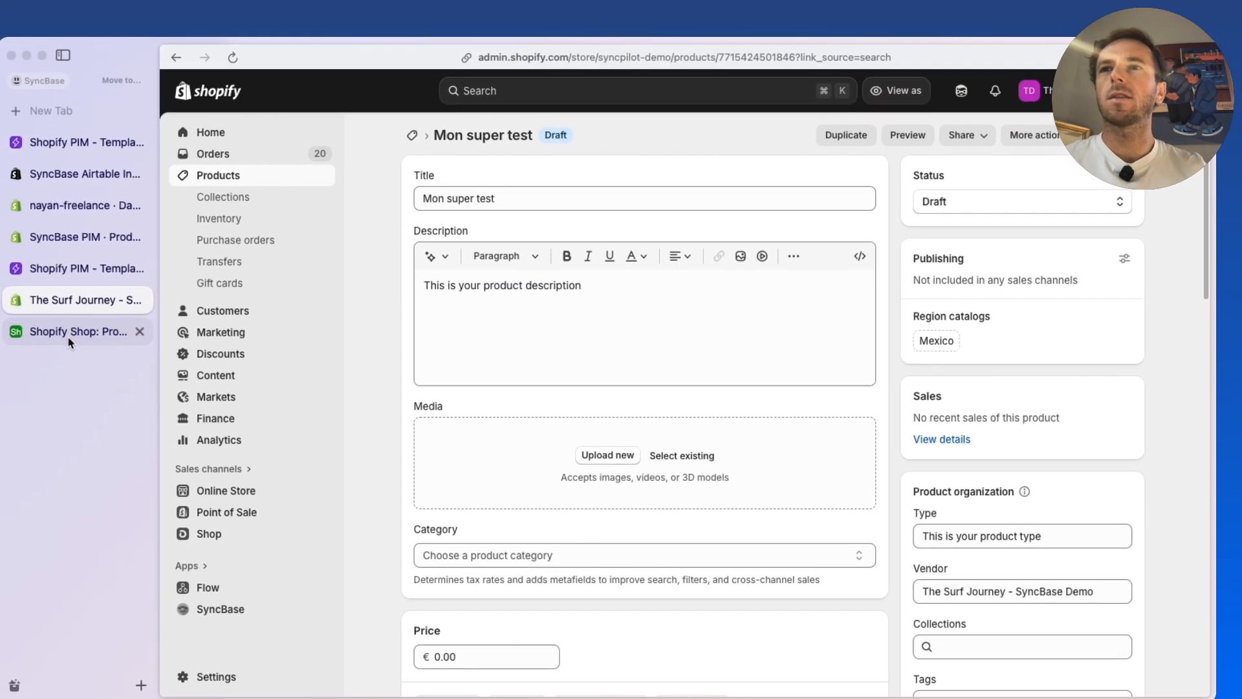
Open the M variant of FCS II Accelerator Neo Glass Eco Tri Fins - Red in Shopify and view its inventory by location
click(84, 330)
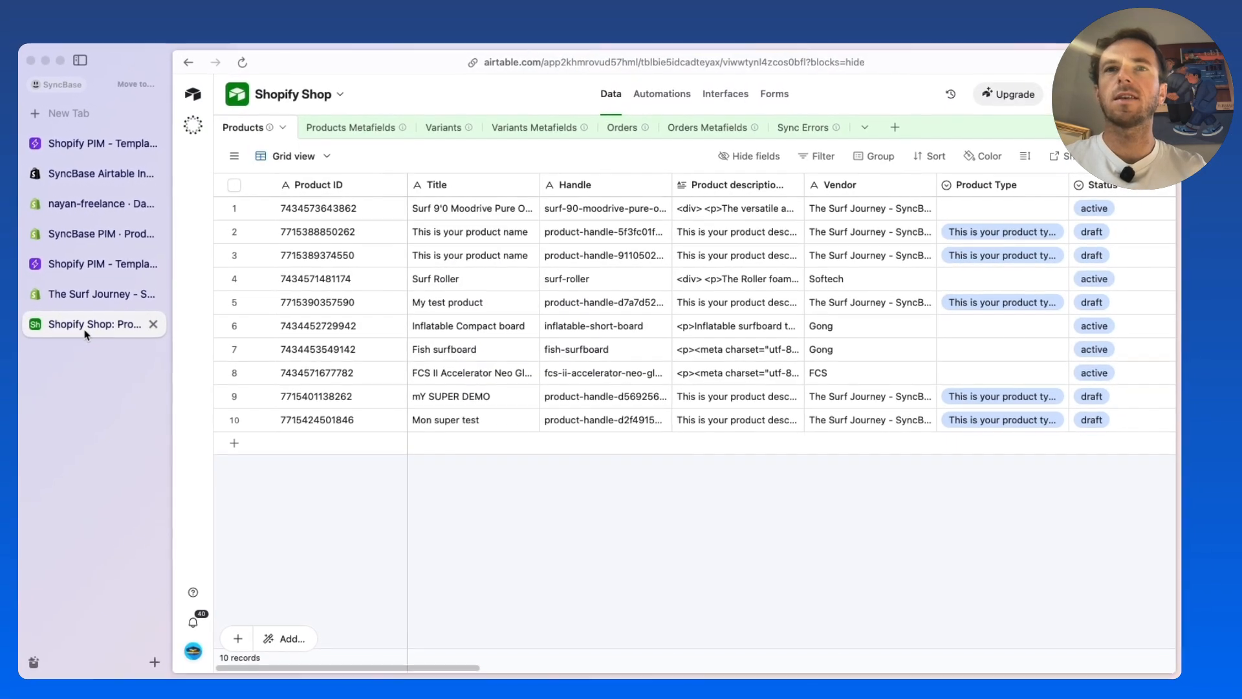
click(100, 299)
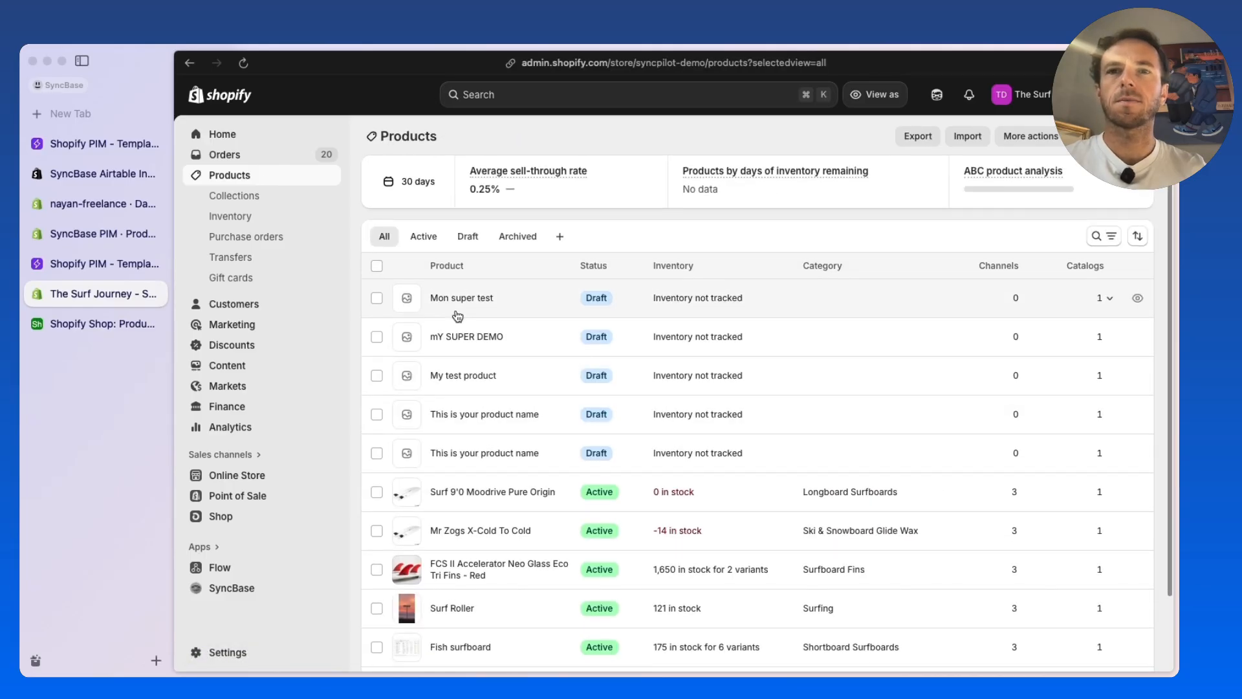
scroll(458, 316, down, 3)
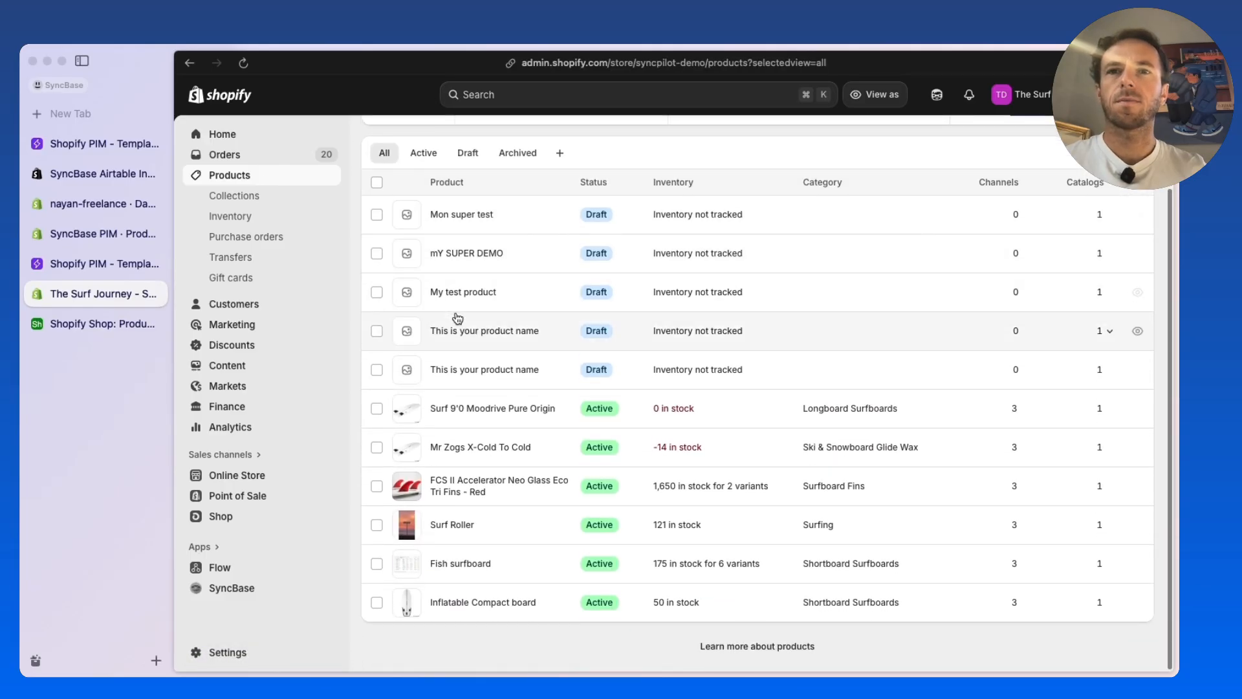
click(485, 483)
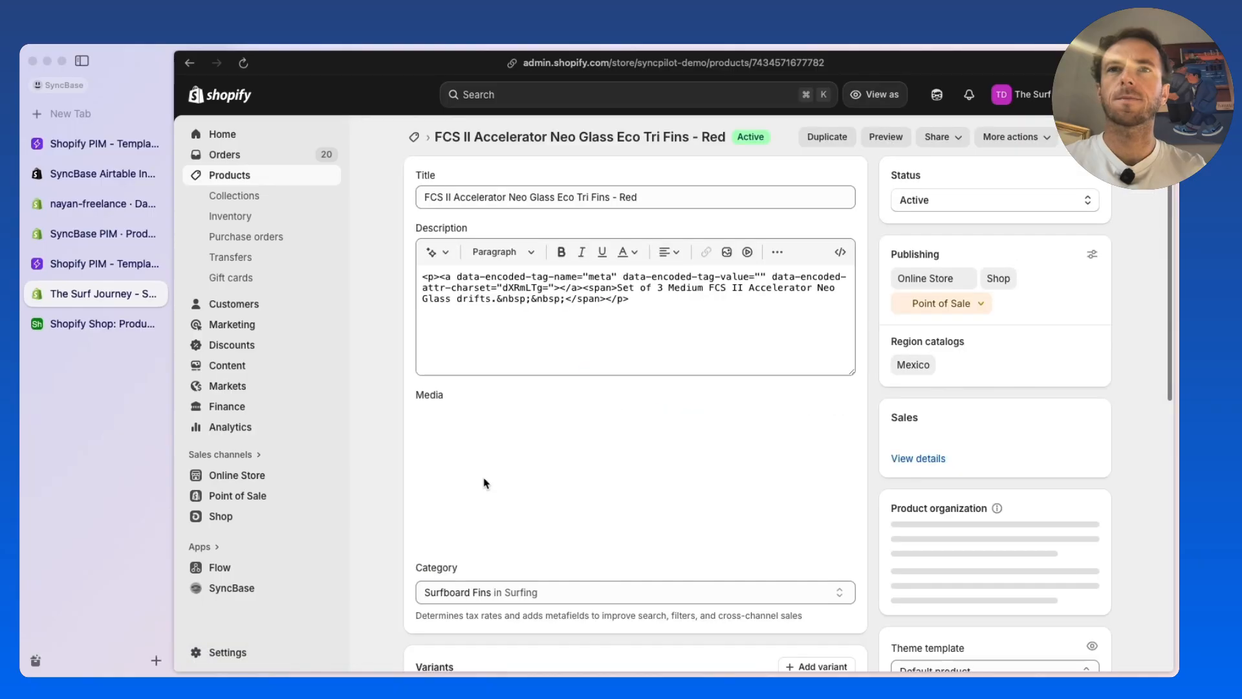
scroll(384, 372, down, 10)
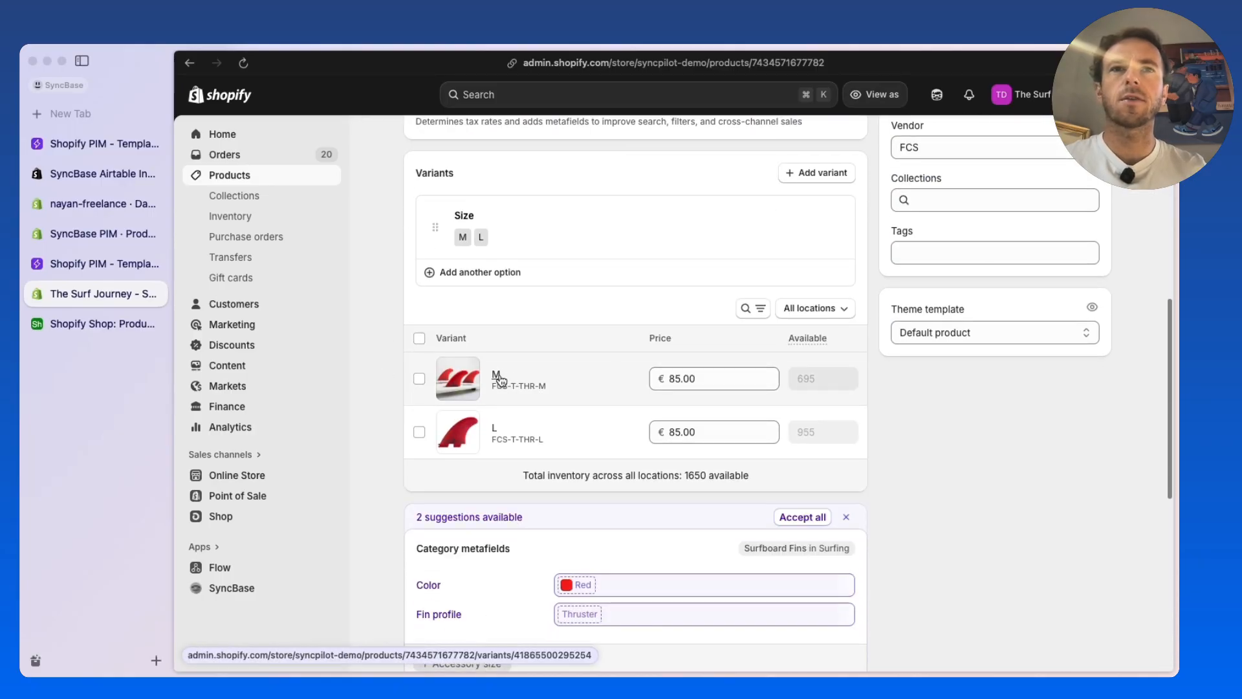
click(499, 379)
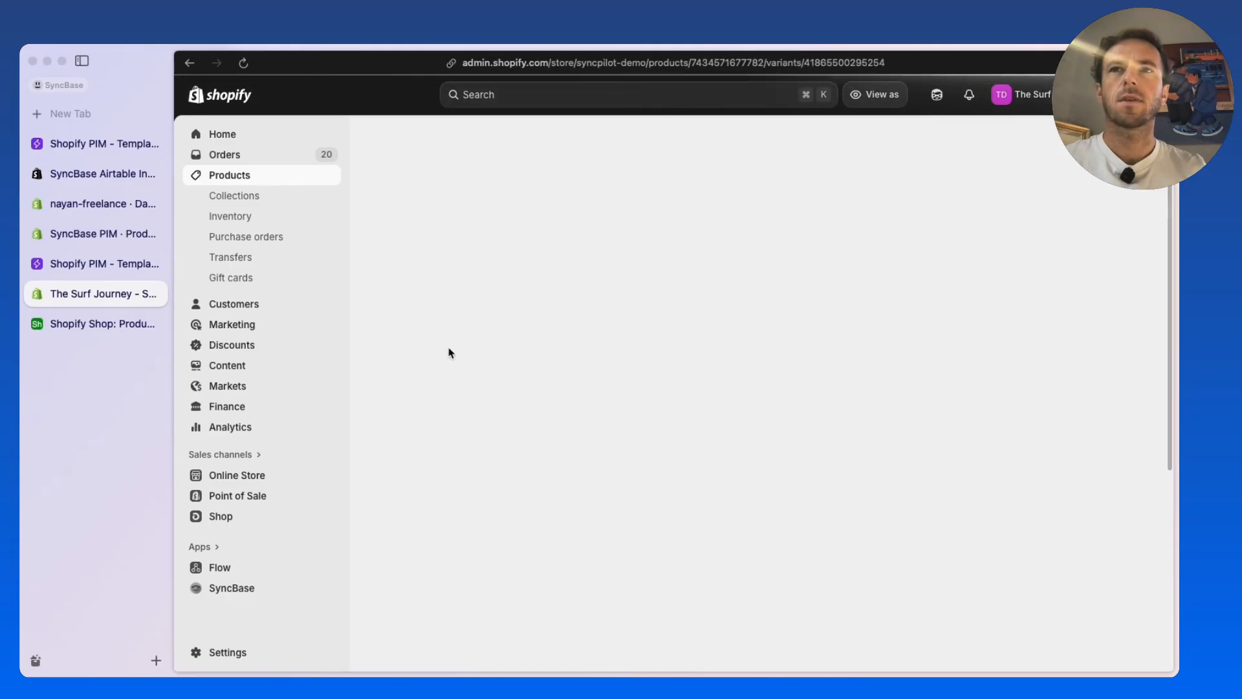
scroll(450, 353, down, 3)
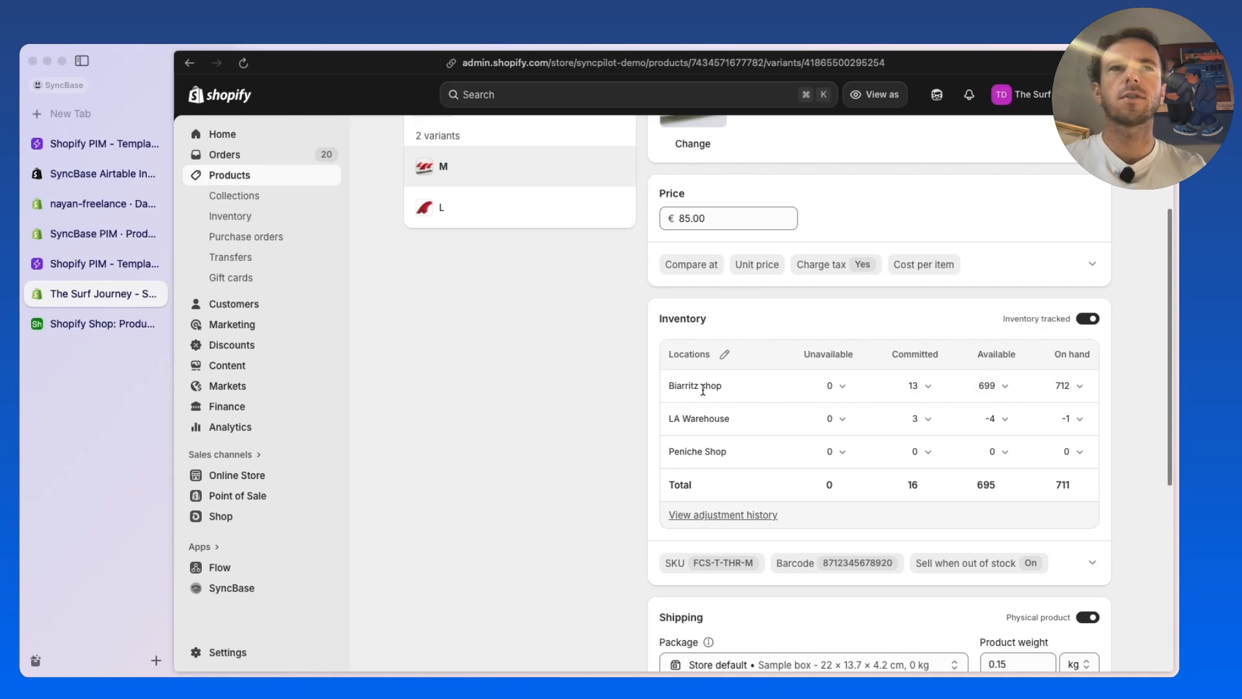
Switch to Airtable's Shopify Shop base and view the stock-per-location columns in the Variants table
click(76, 327)
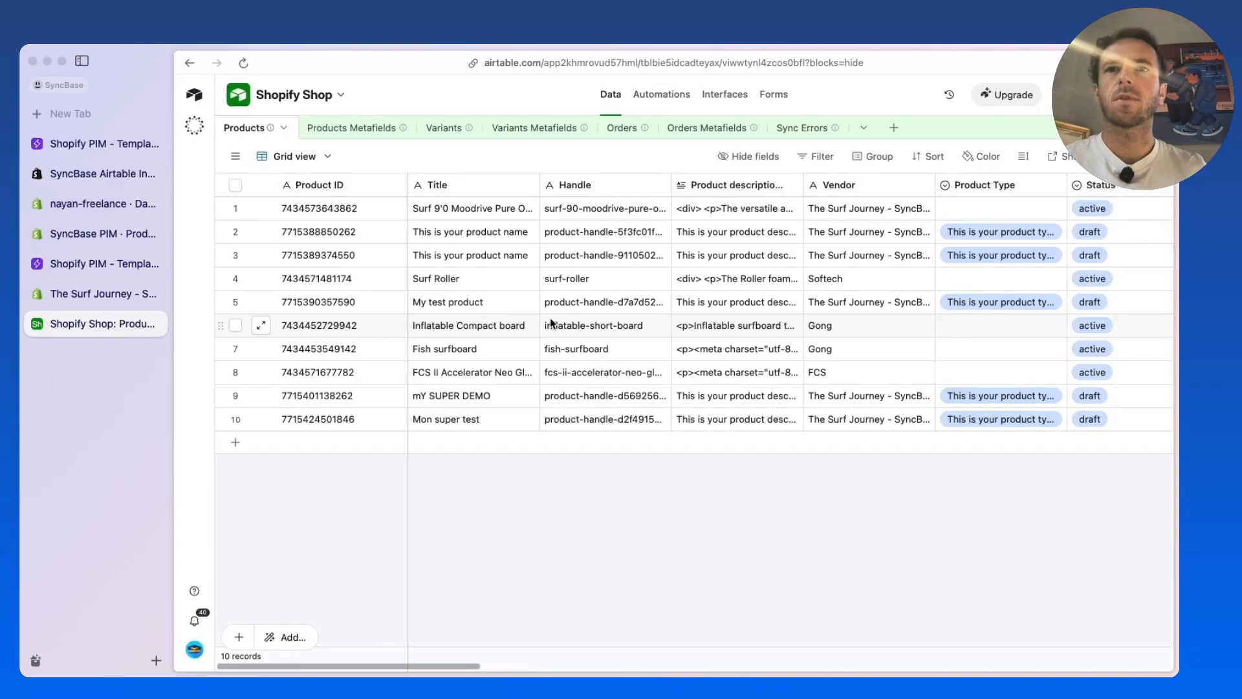
scroll(665, 386, right, 10)
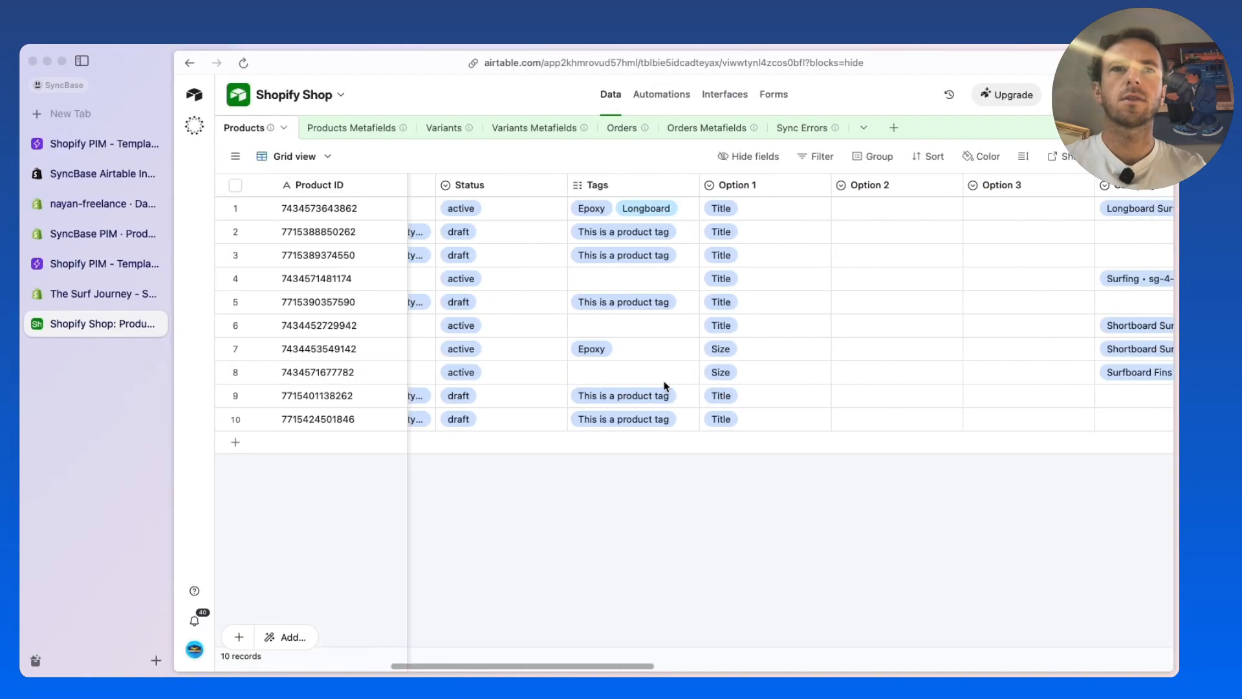
scroll(665, 387, right, 10)
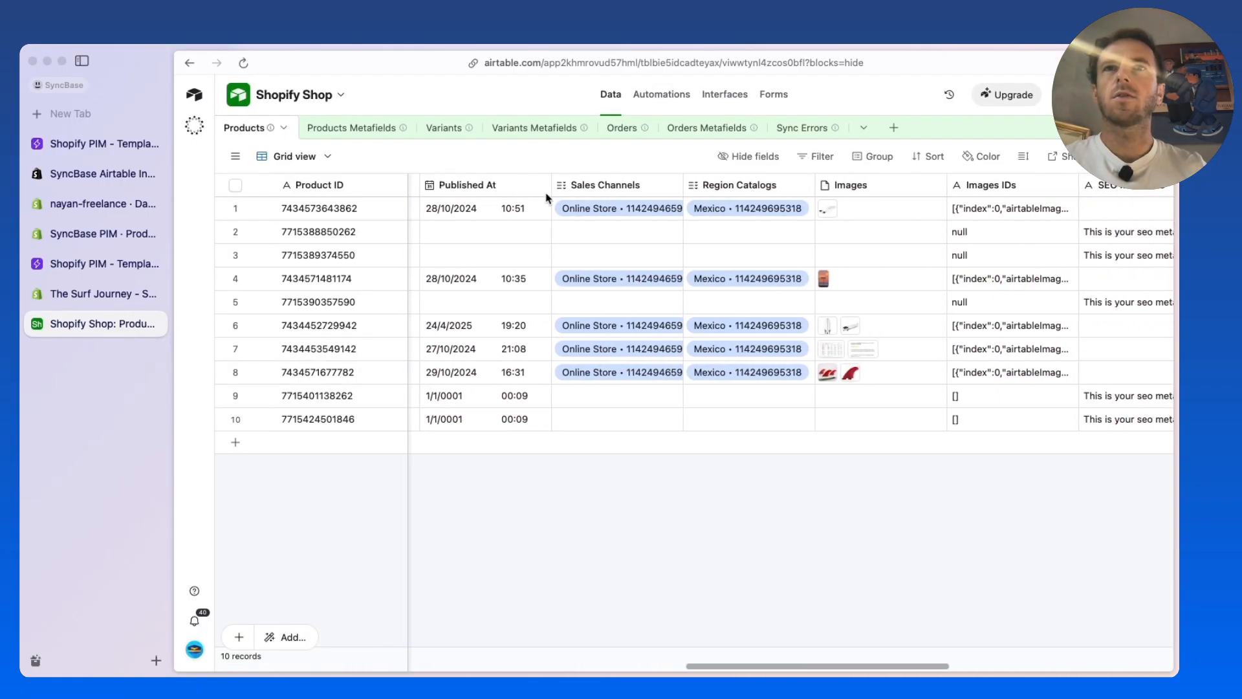
click(444, 128)
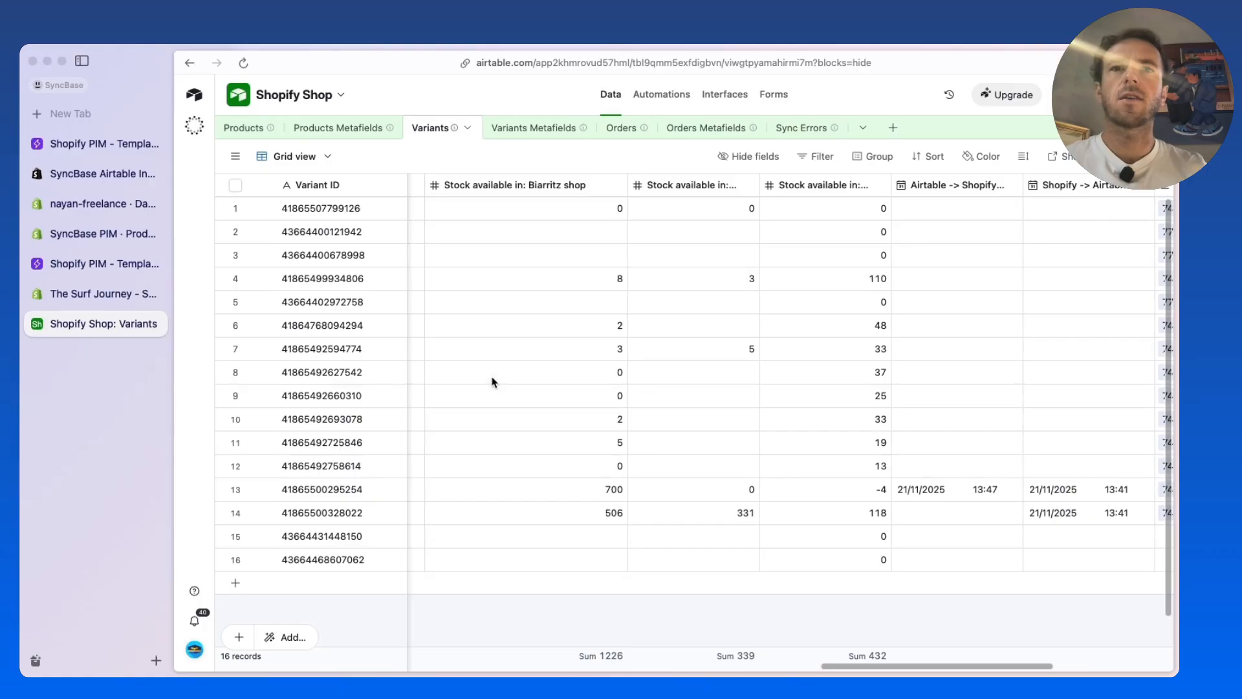
scroll(492, 381, right, 3)
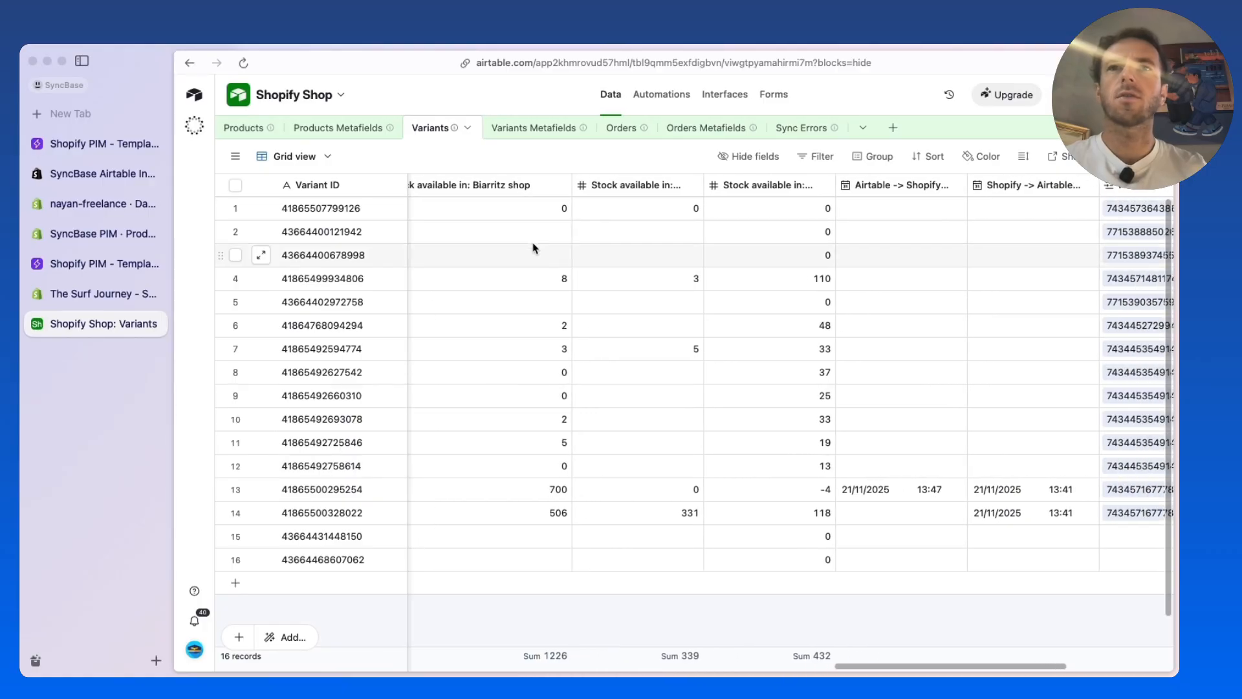
Return to the M variant in Shopify and copy its variant ID from the page address
click(110, 299)
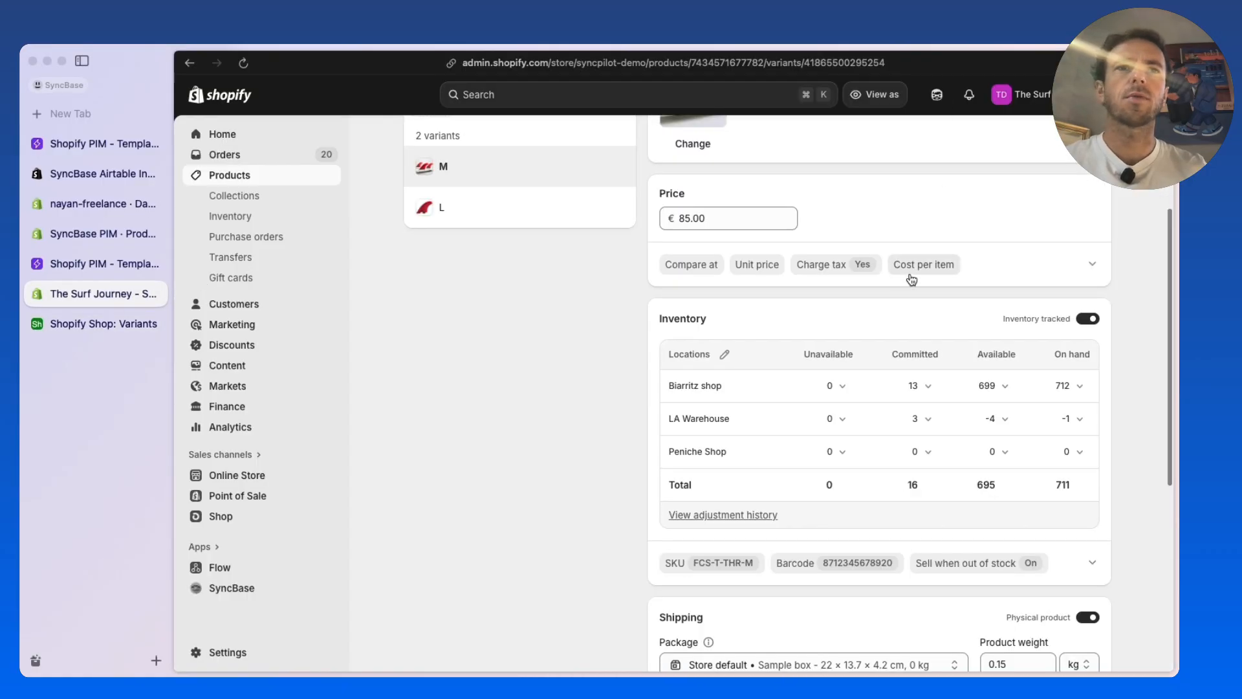
click(818, 72)
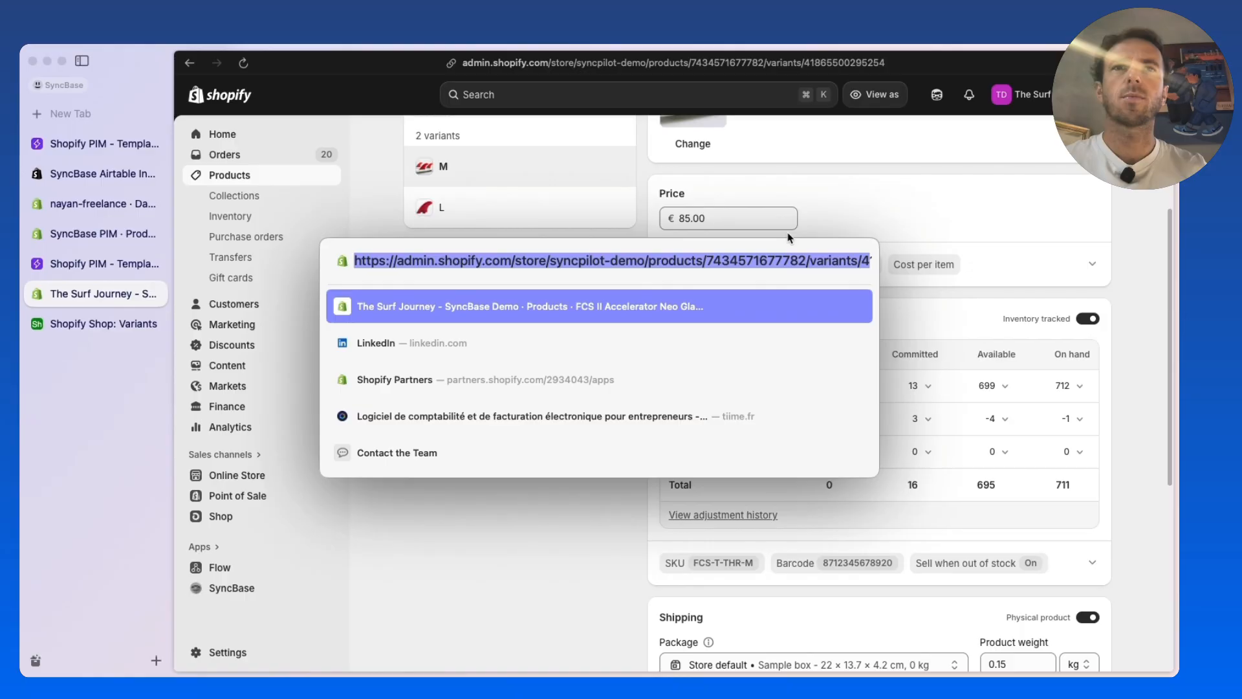
drag(839, 260, 941, 264)
double_click(820, 255)
key(super+c)
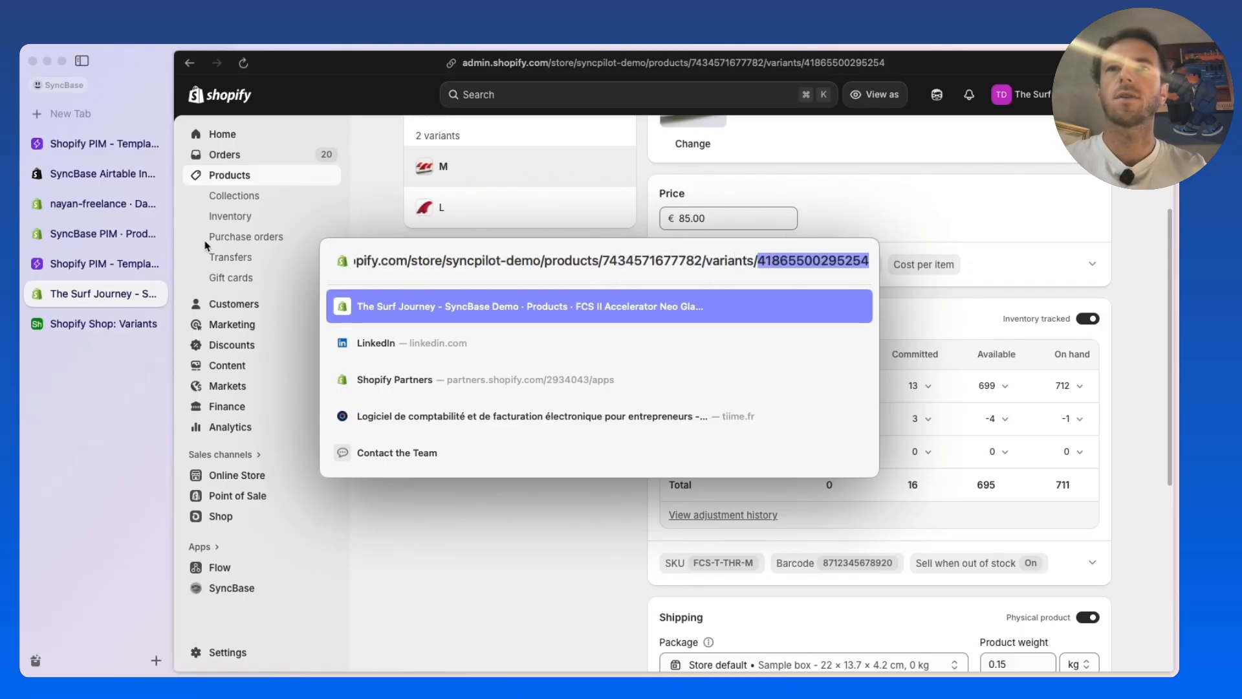
Switch to Airtable and search the Variants table for the copied variant ID
click(104, 324)
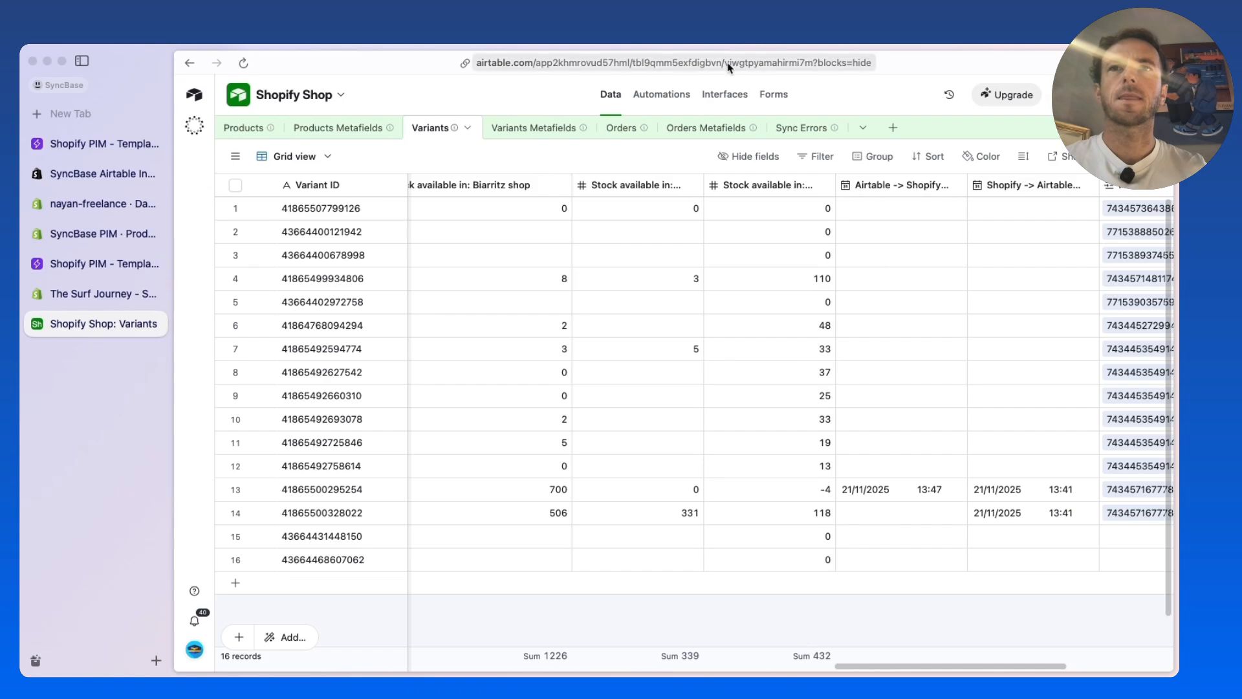
key(super+f)
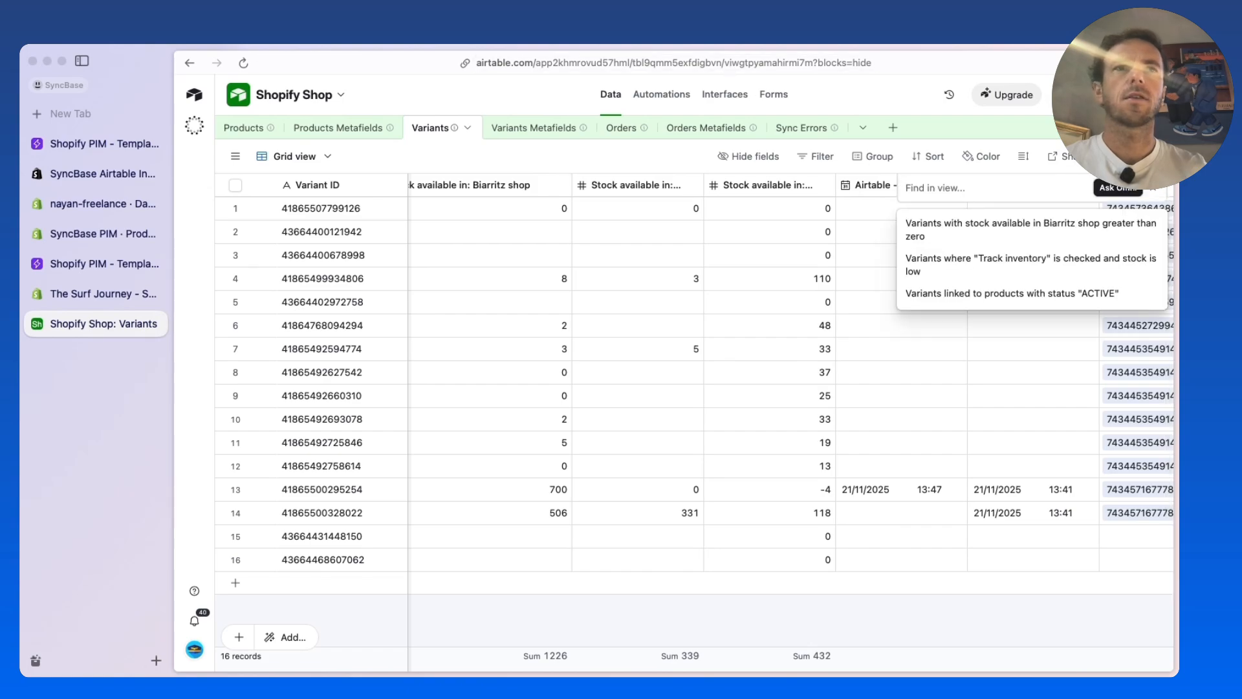
key(Escape)
key(super+f)
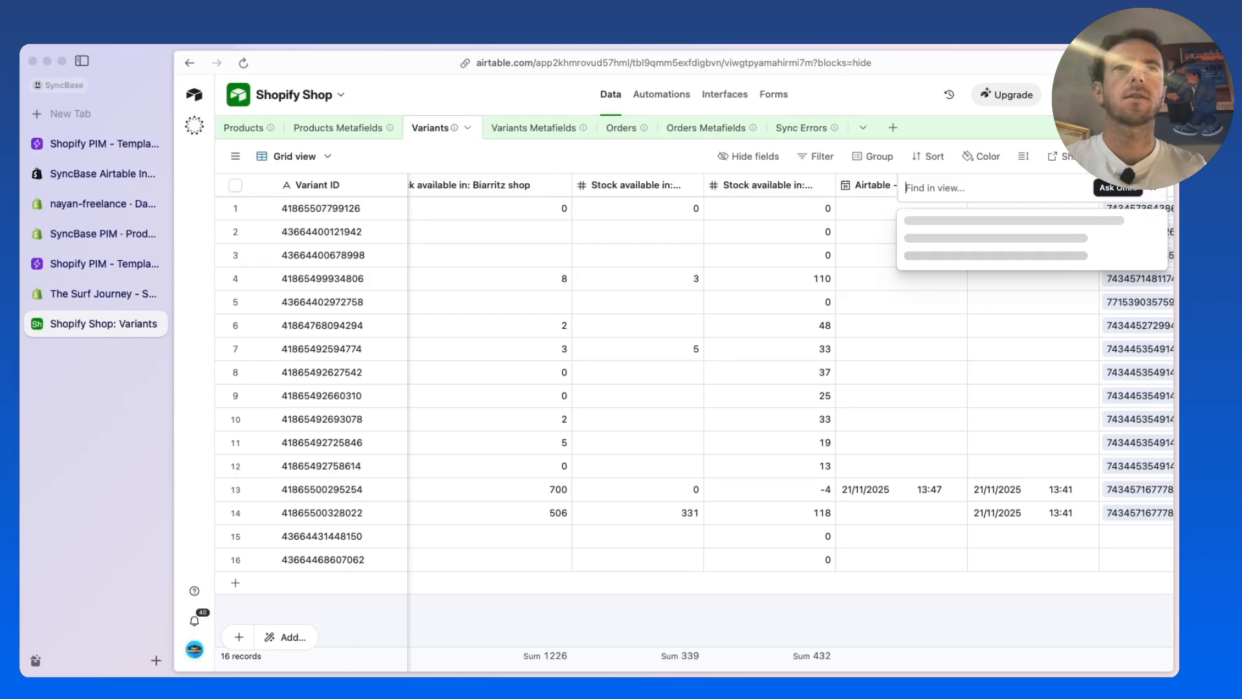
key(super+v)
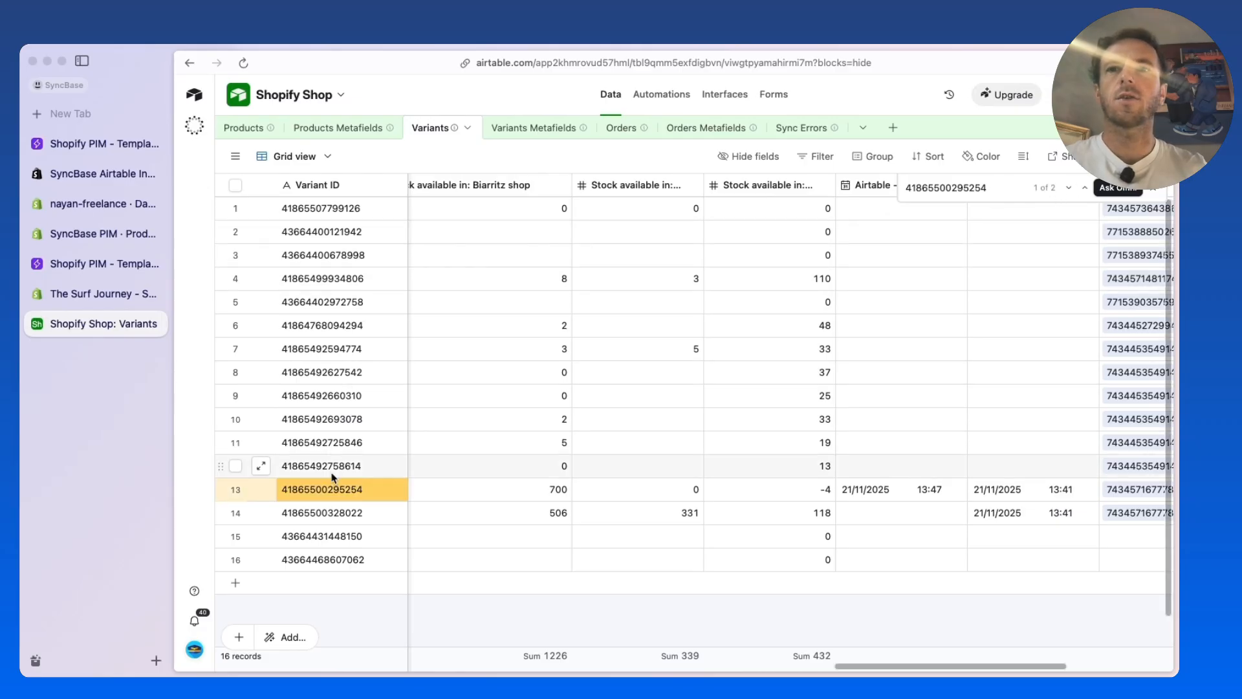
Set the M variant's stock available in Biarritz shop to 800 and view its inventory in Shopify
scroll(334, 480, left, 5)
scroll(334, 480, left, 2)
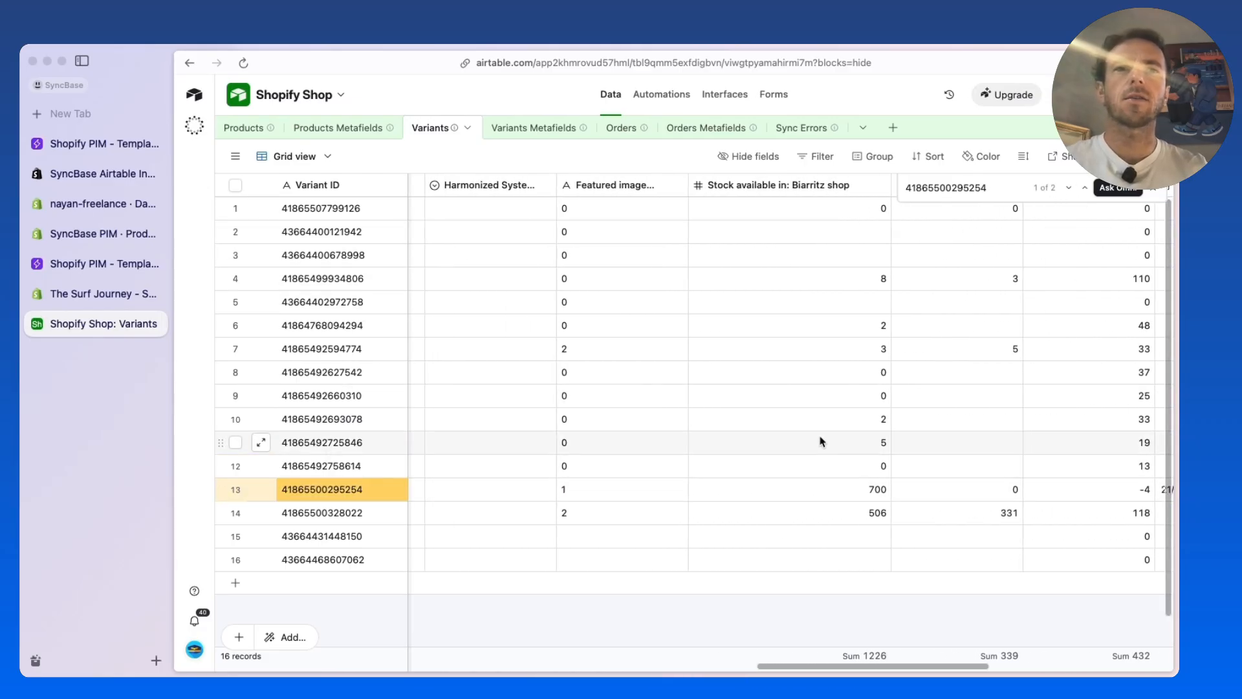
click(833, 489)
click(833, 490)
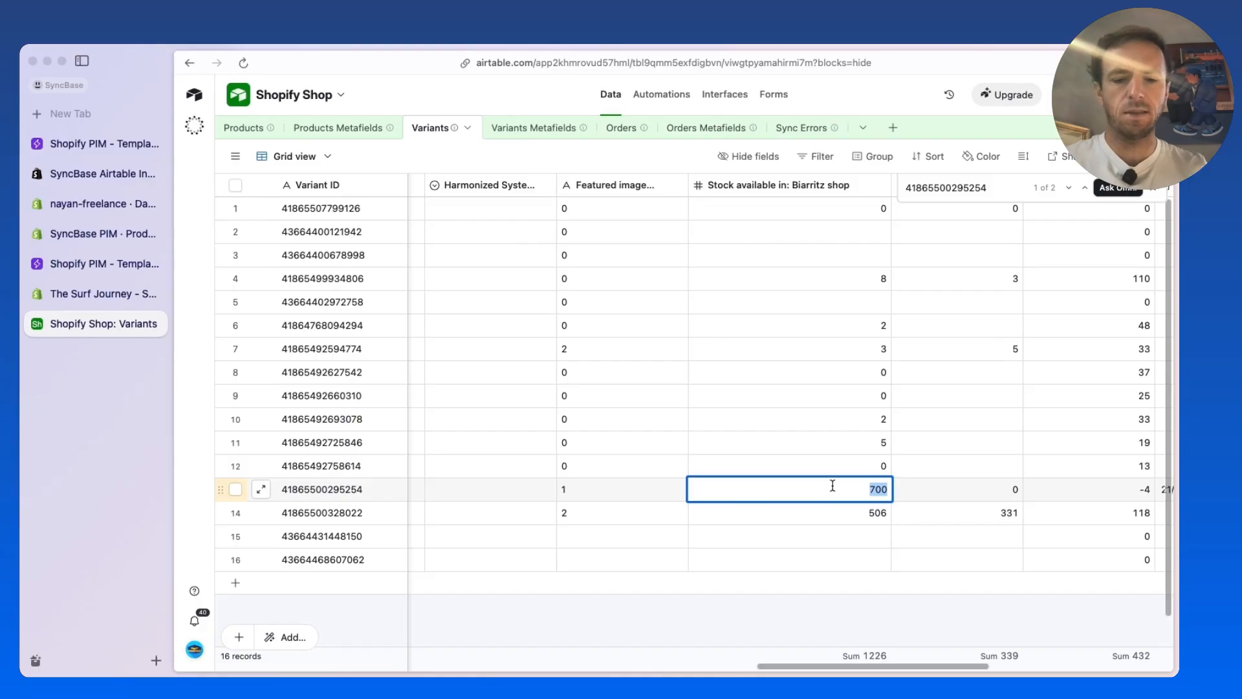
text(8)
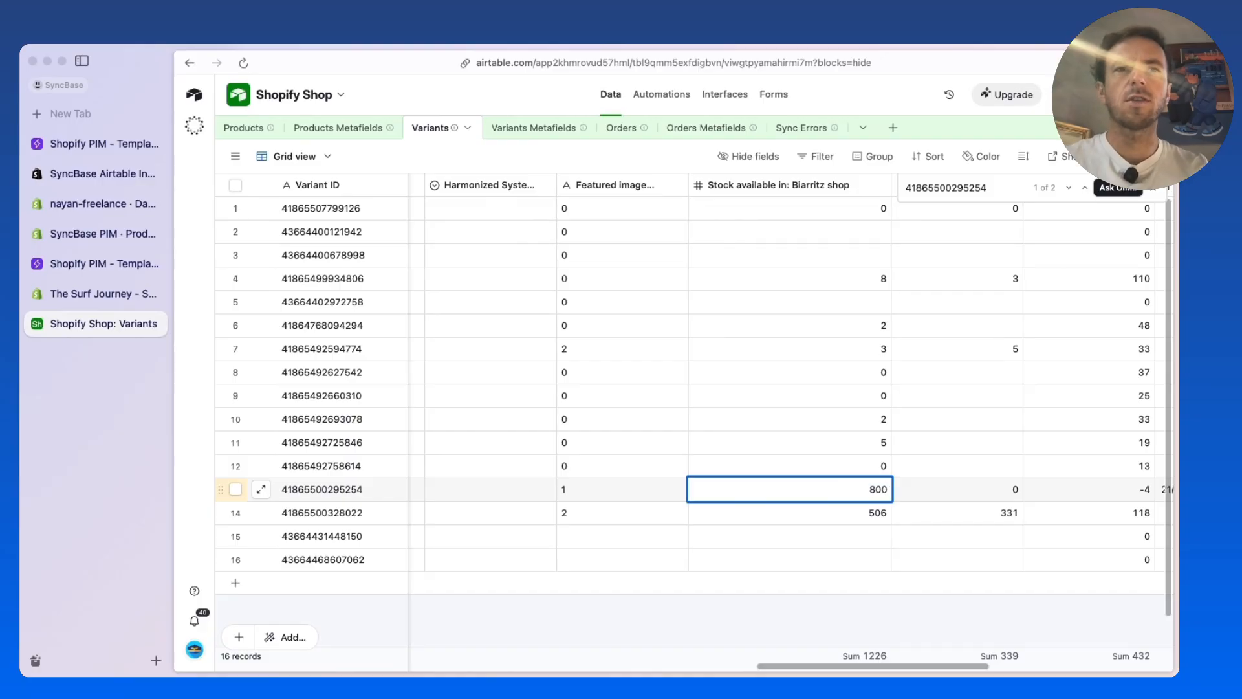
key(Return)
click(726, 635)
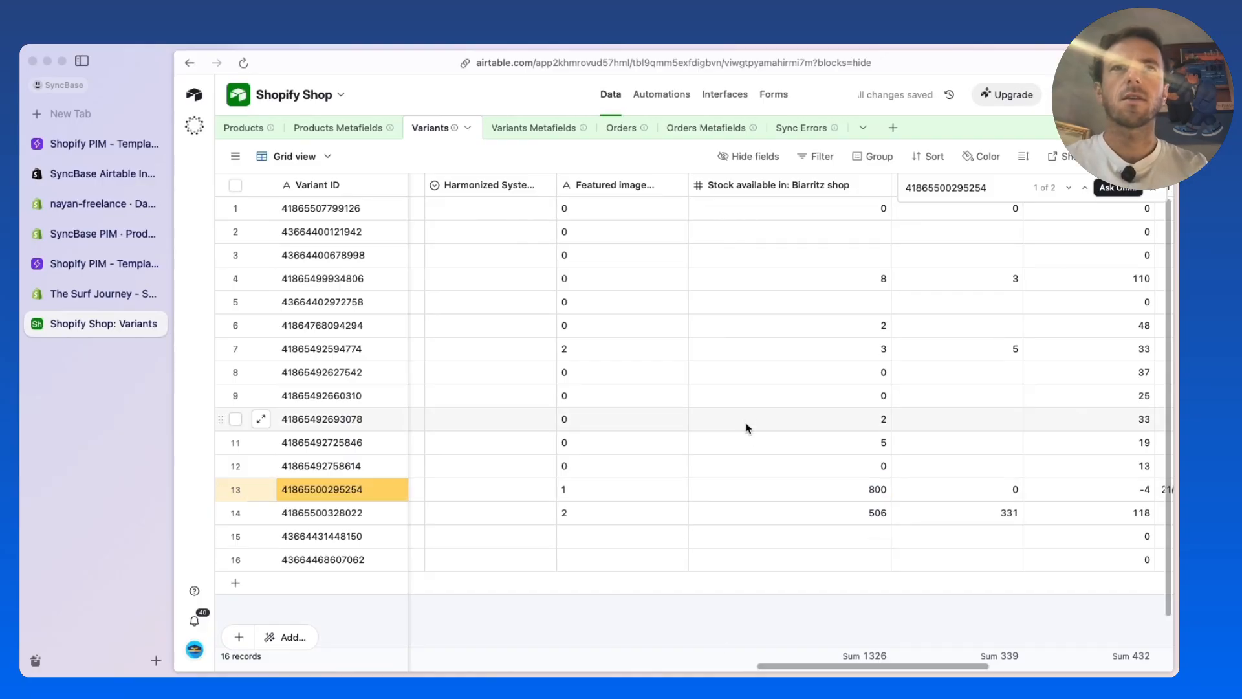
click(111, 296)
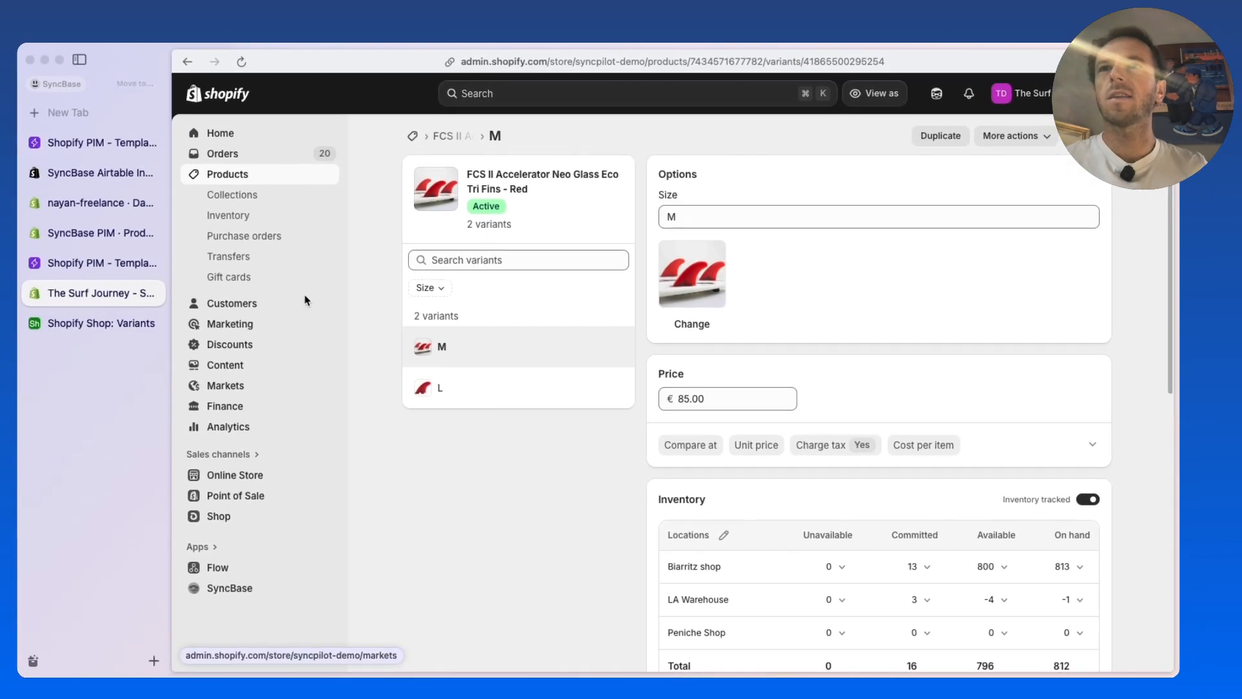
View the store's orders in Shopify and the matching Orders table in Airtable
click(275, 160)
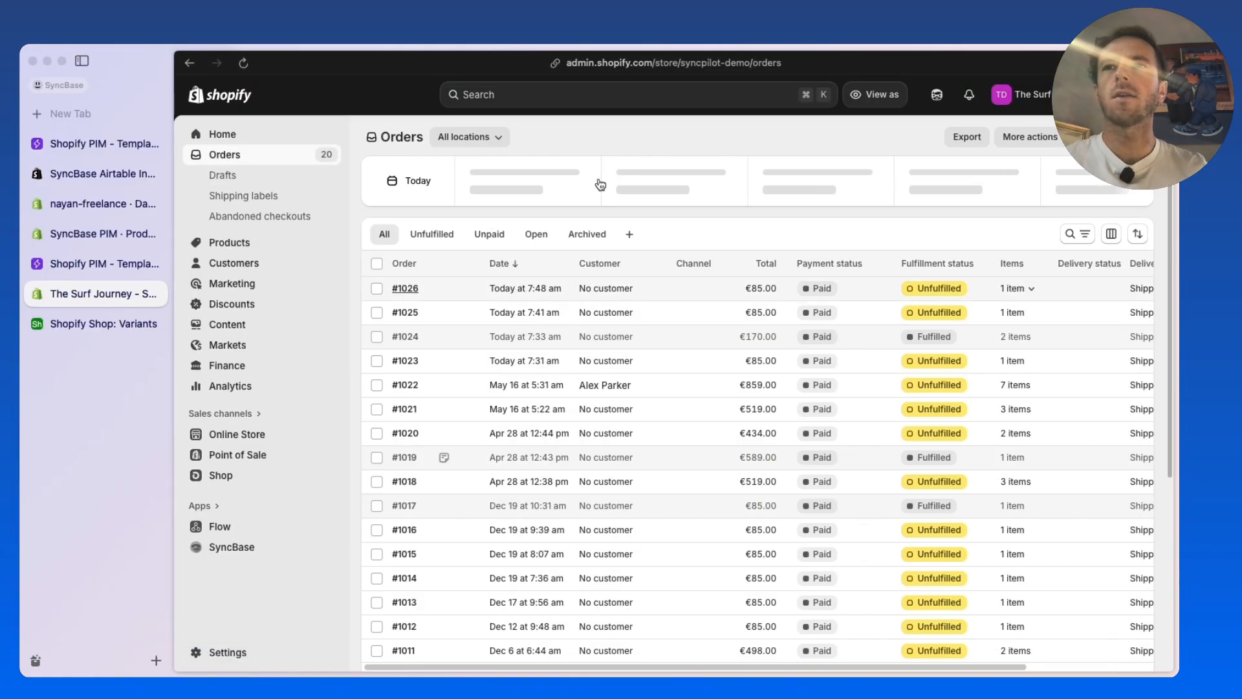
click(102, 323)
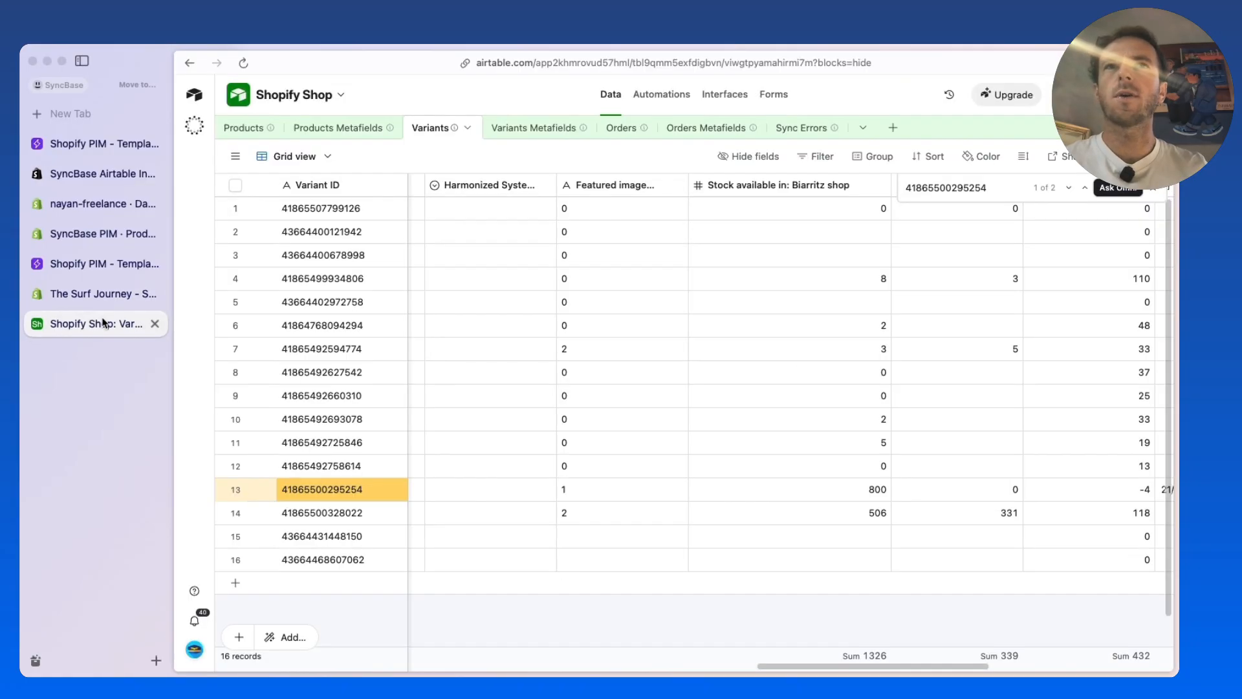
click(621, 129)
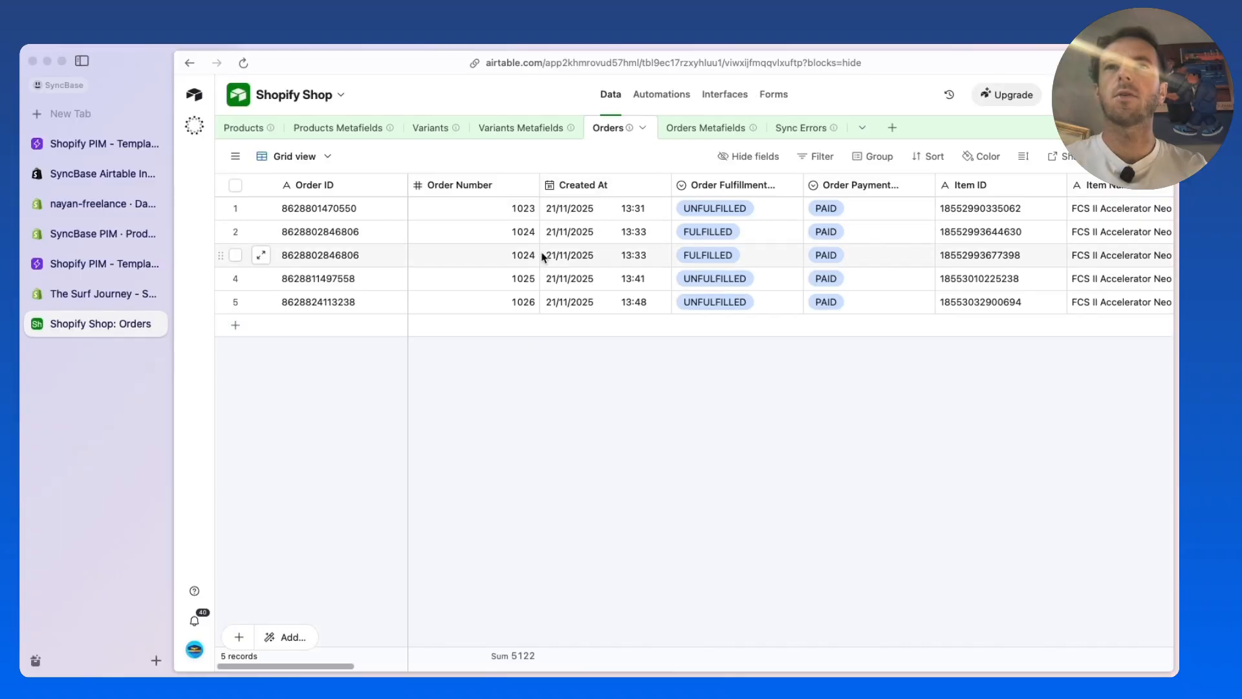
Switch to Shopify and start a new order containing the M variant of FCS II Accelerator Neo Glass Eco Tri Fins - Red
click(104, 293)
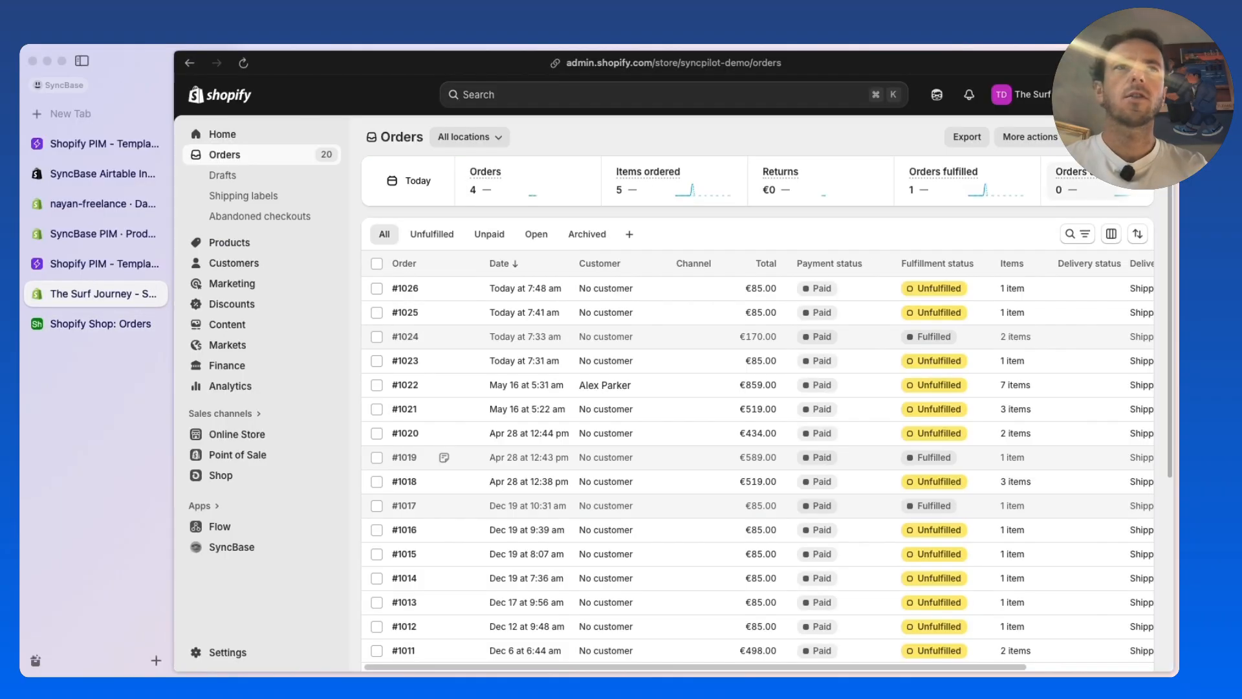
click(1114, 138)
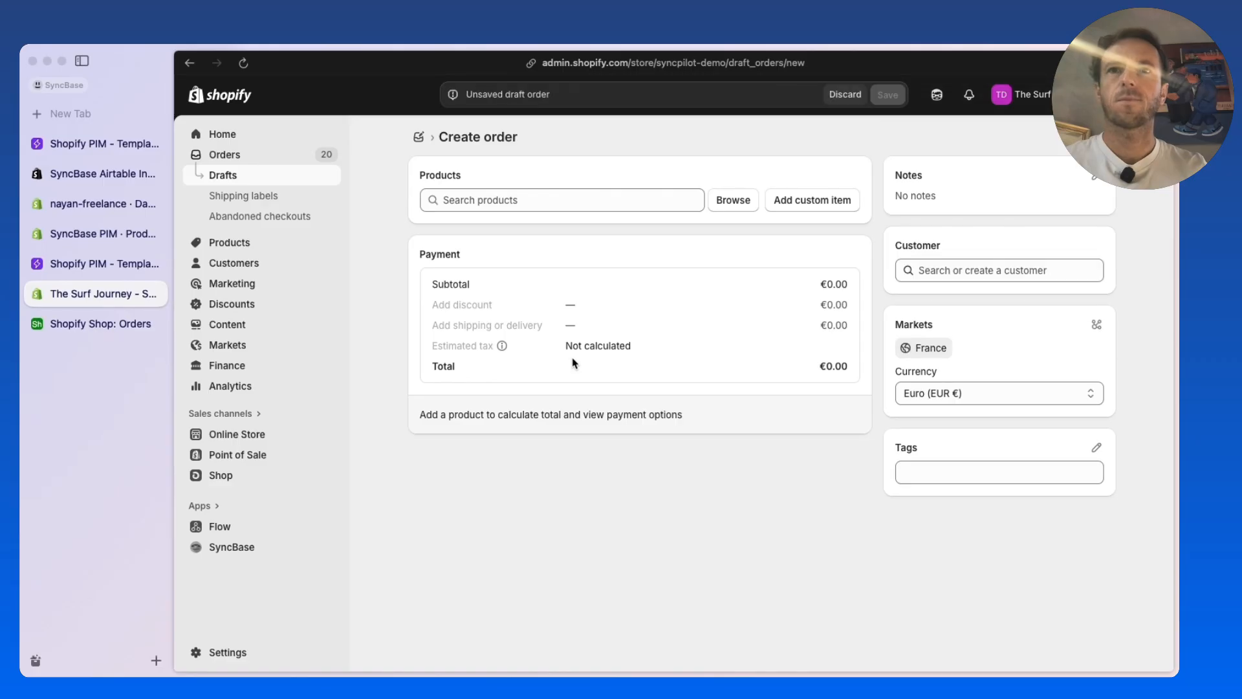
click(747, 201)
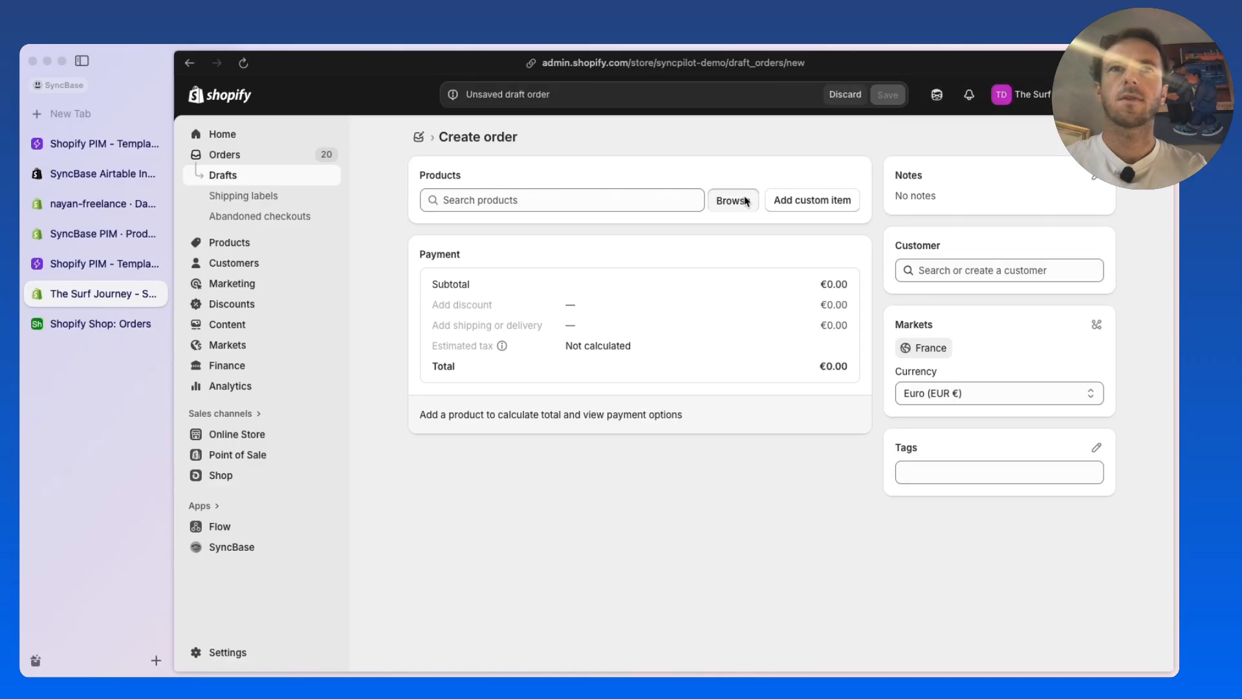
click(489, 356)
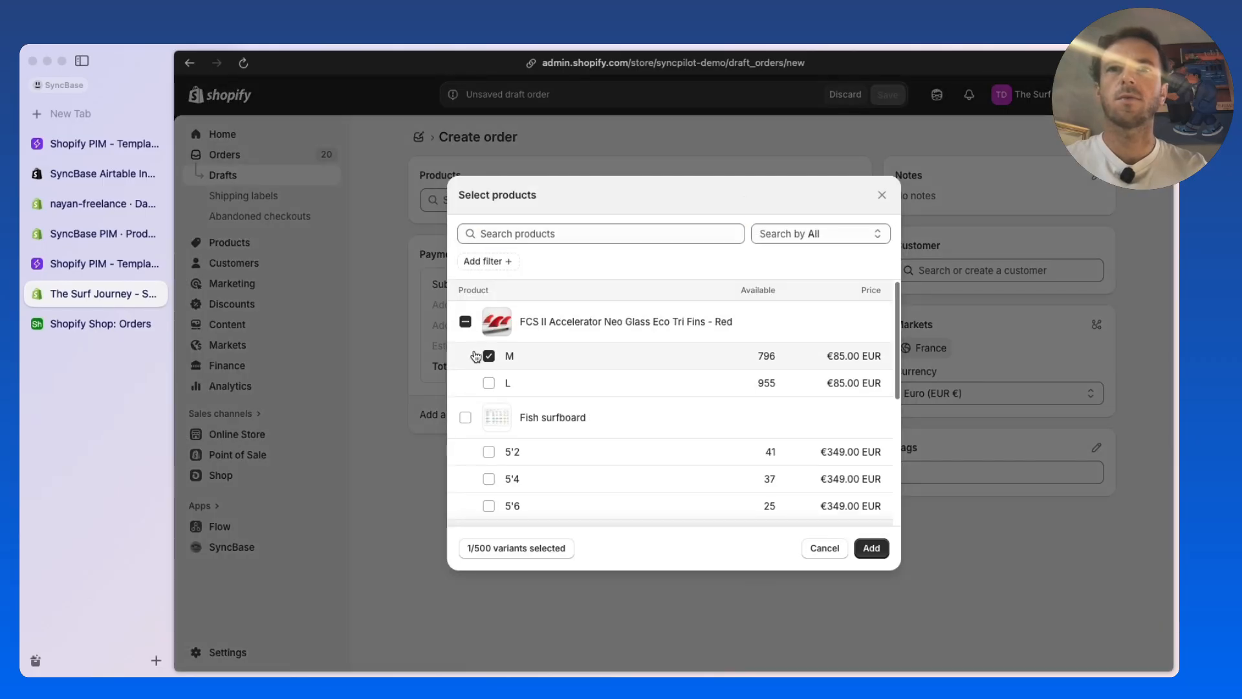
click(856, 542)
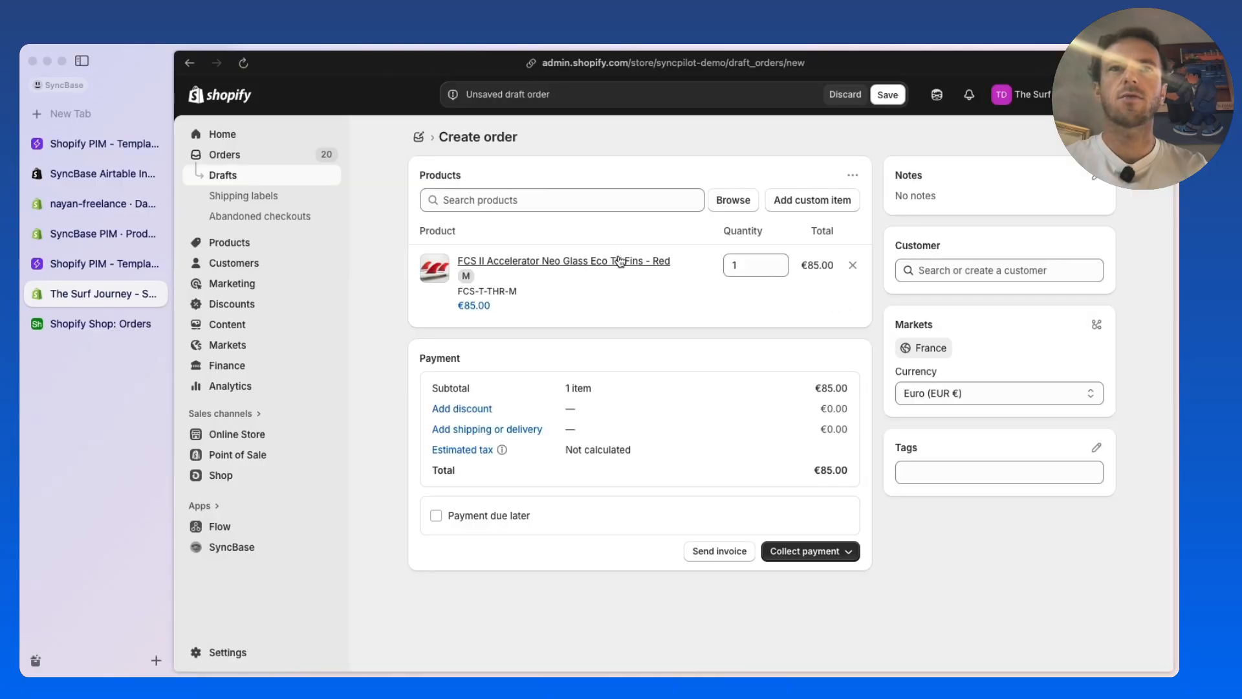
Mark the draft order as paid and create the order
click(833, 551)
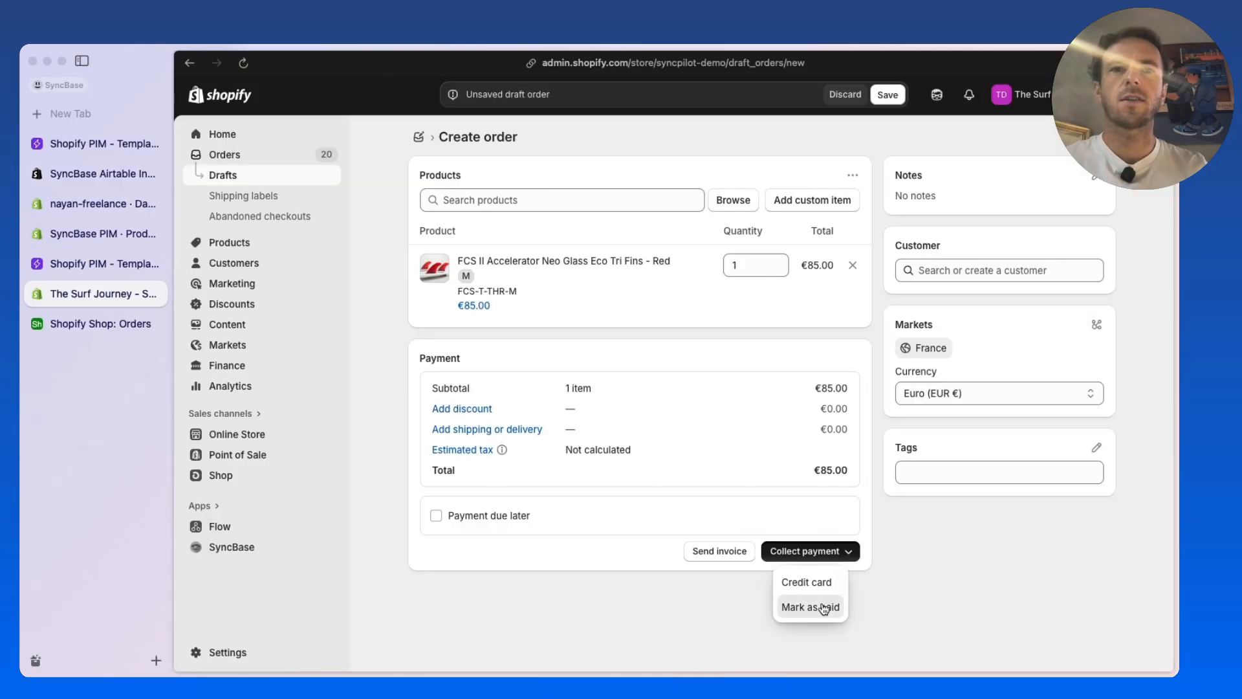
click(821, 608)
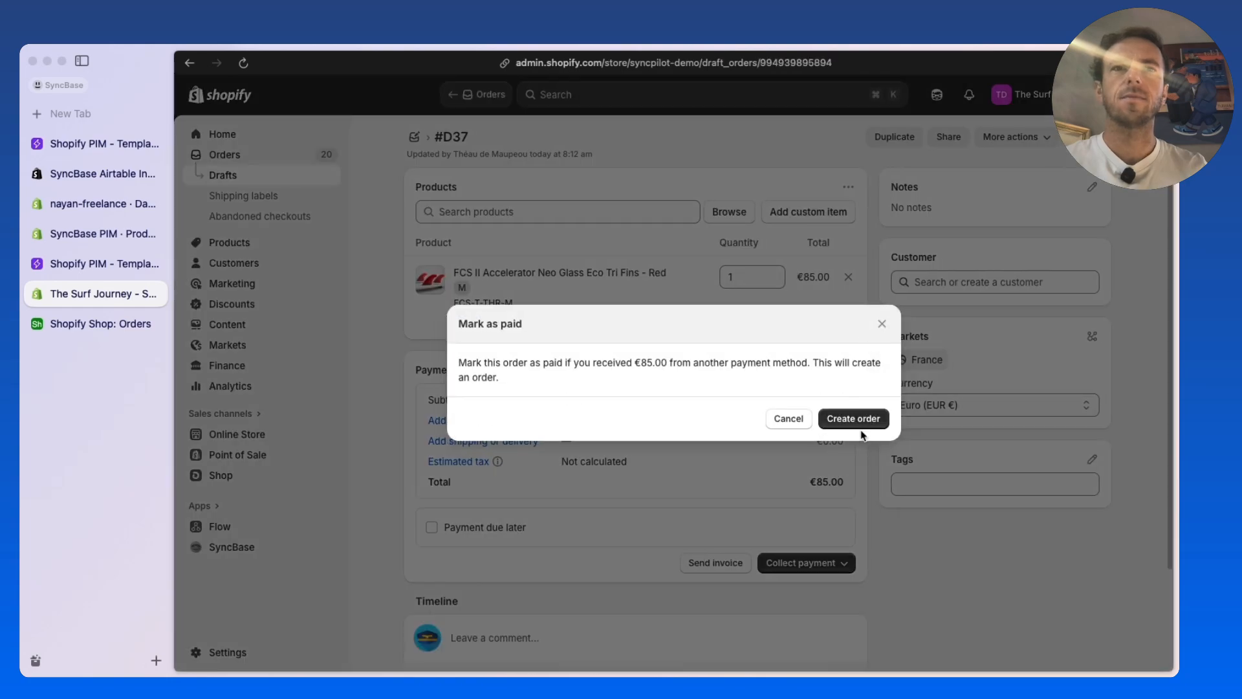
click(855, 420)
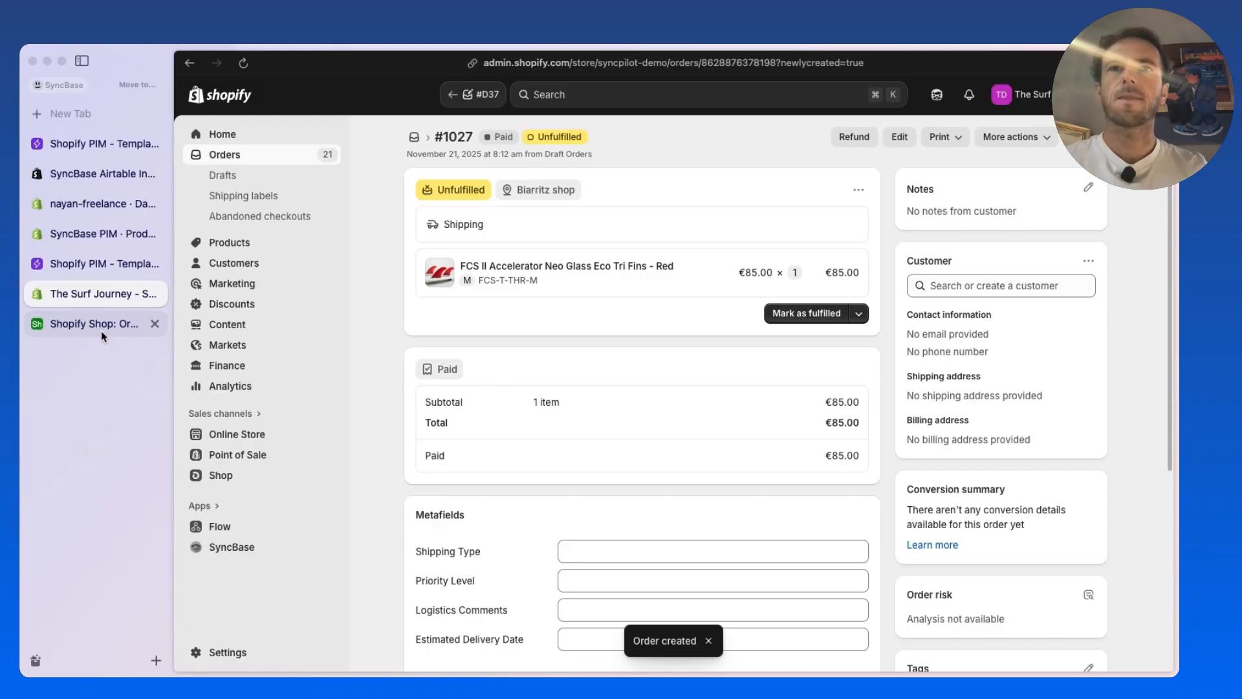
Examine the new order's row in Airtable's Orders table across its item, total, customer and shipping fields, then return to the order in Shopify
click(94, 324)
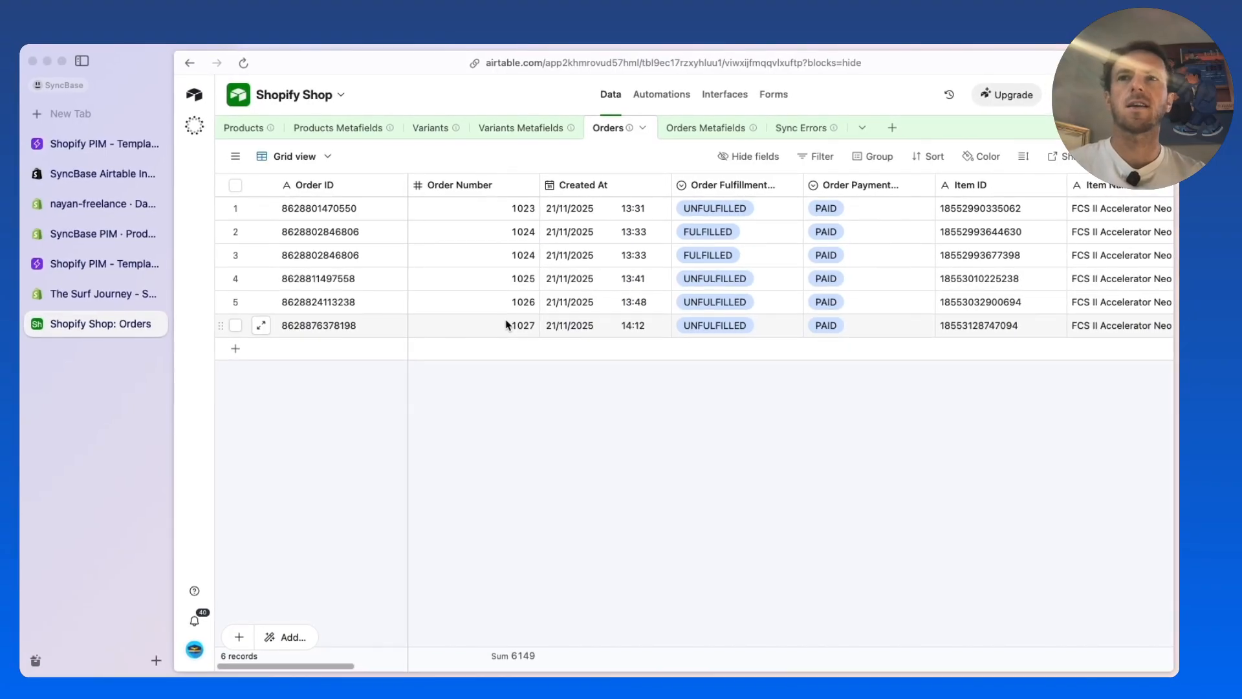
scroll(506, 325, right, 3)
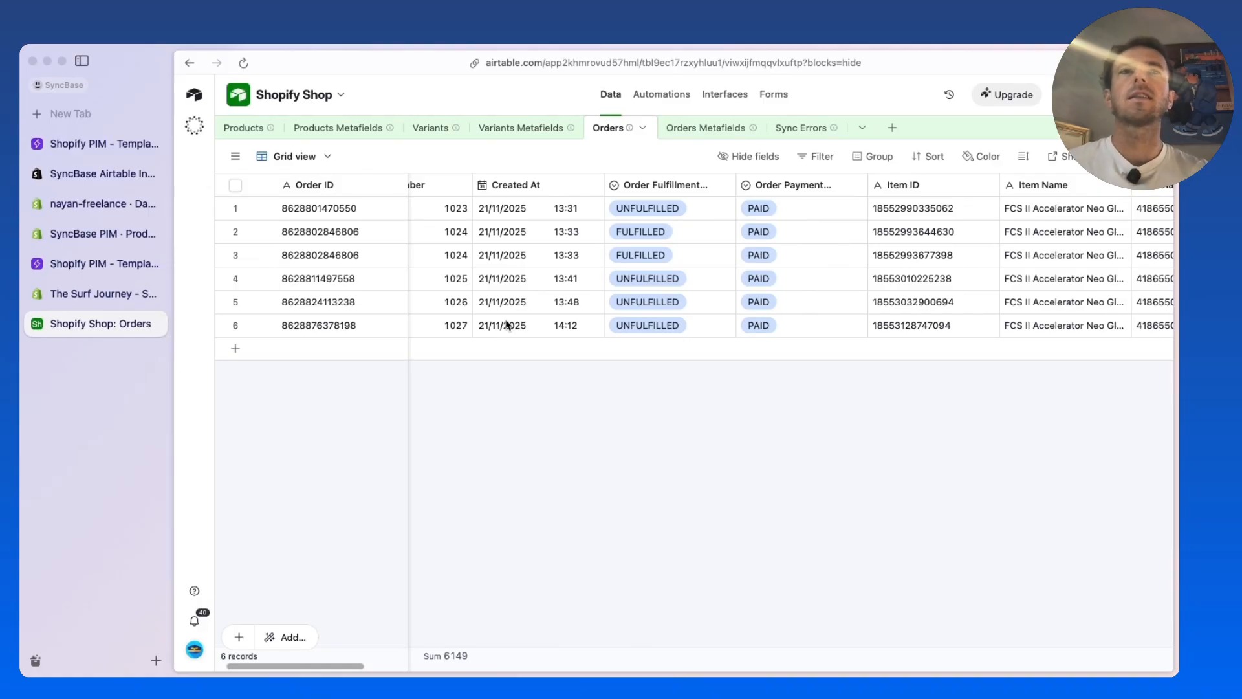
scroll(506, 325, right, 20)
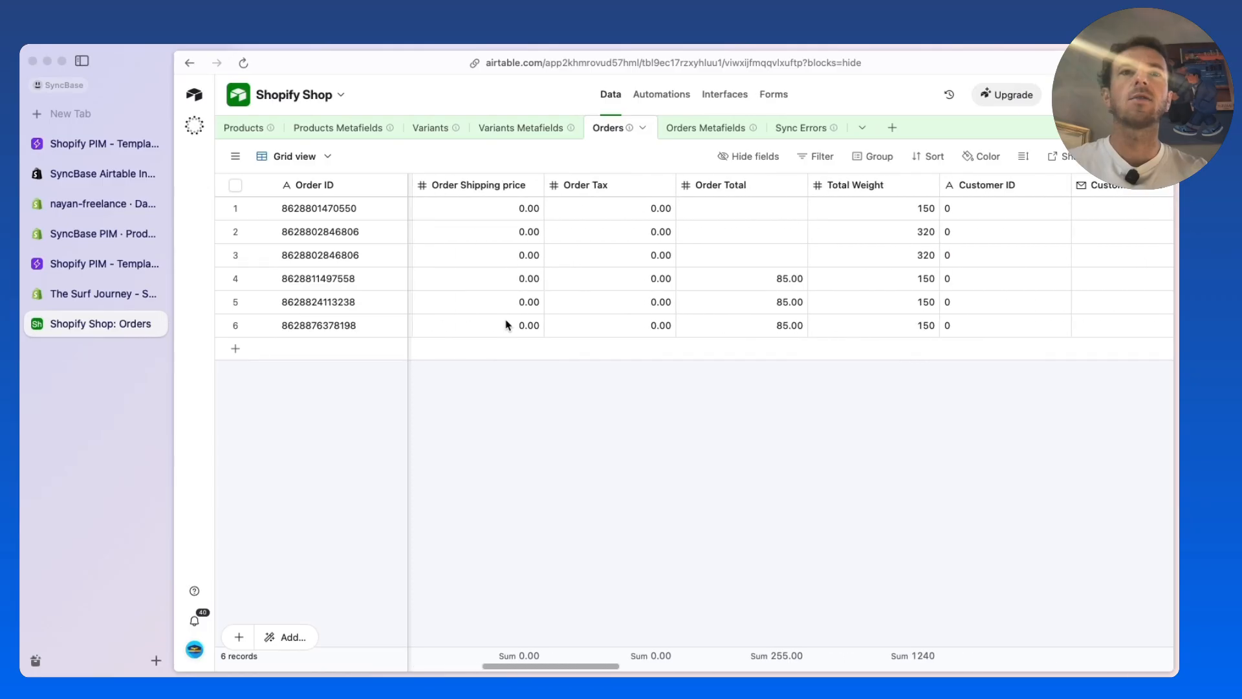
scroll(507, 325, right, 12)
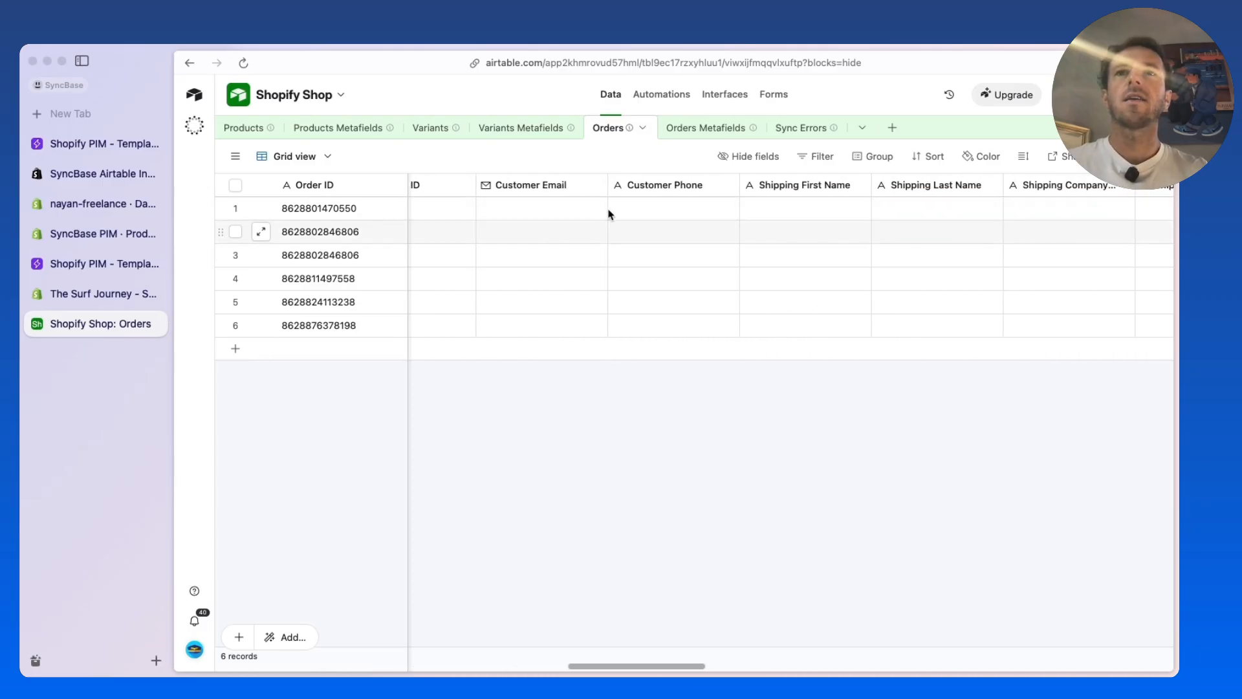
scroll(832, 297, right, 3)
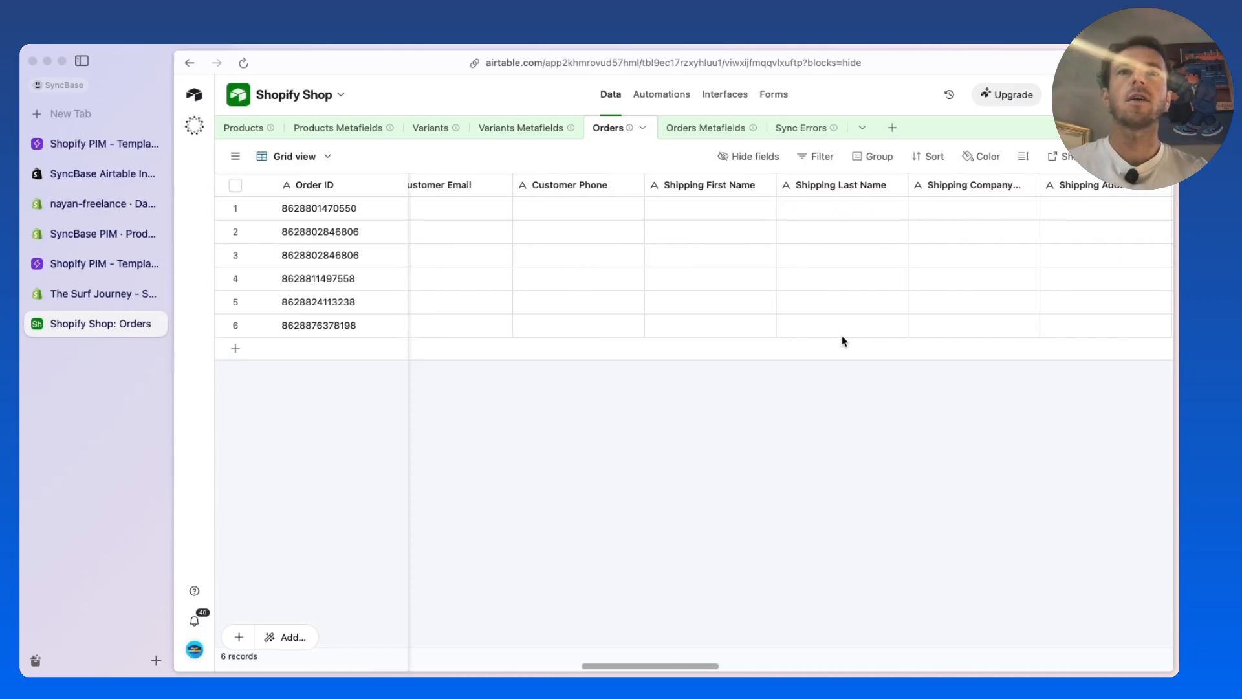
scroll(899, 281, right, 3)
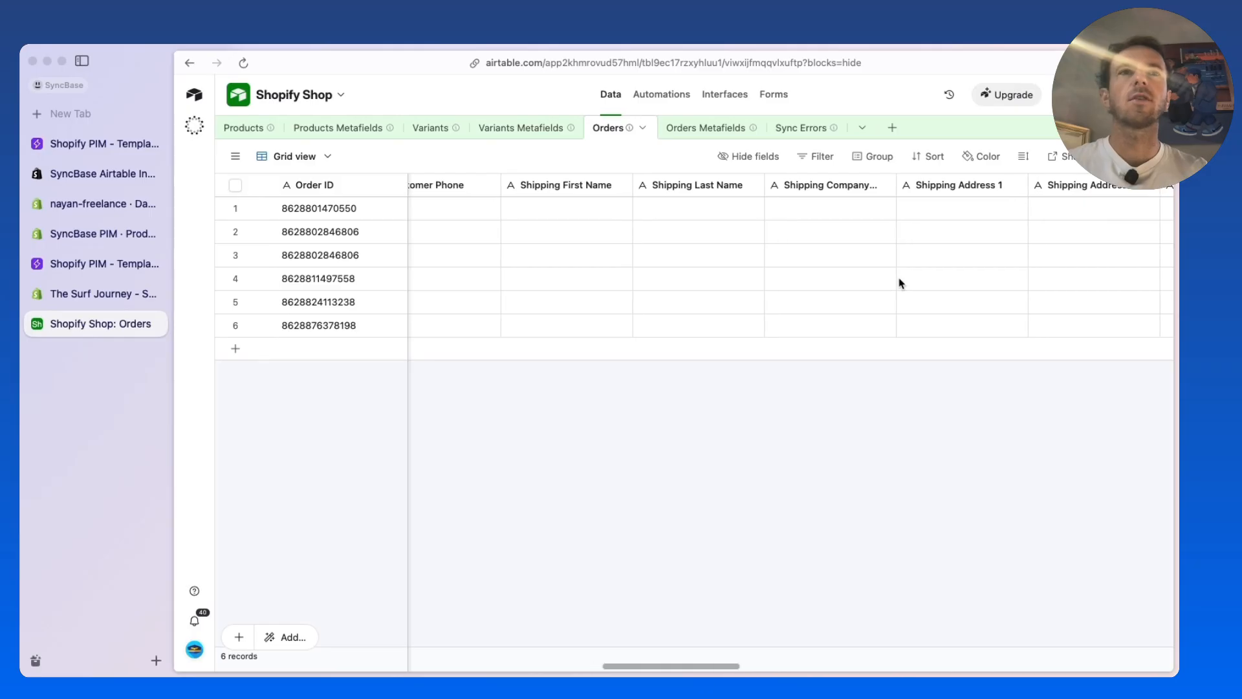
scroll(899, 281, left, 20)
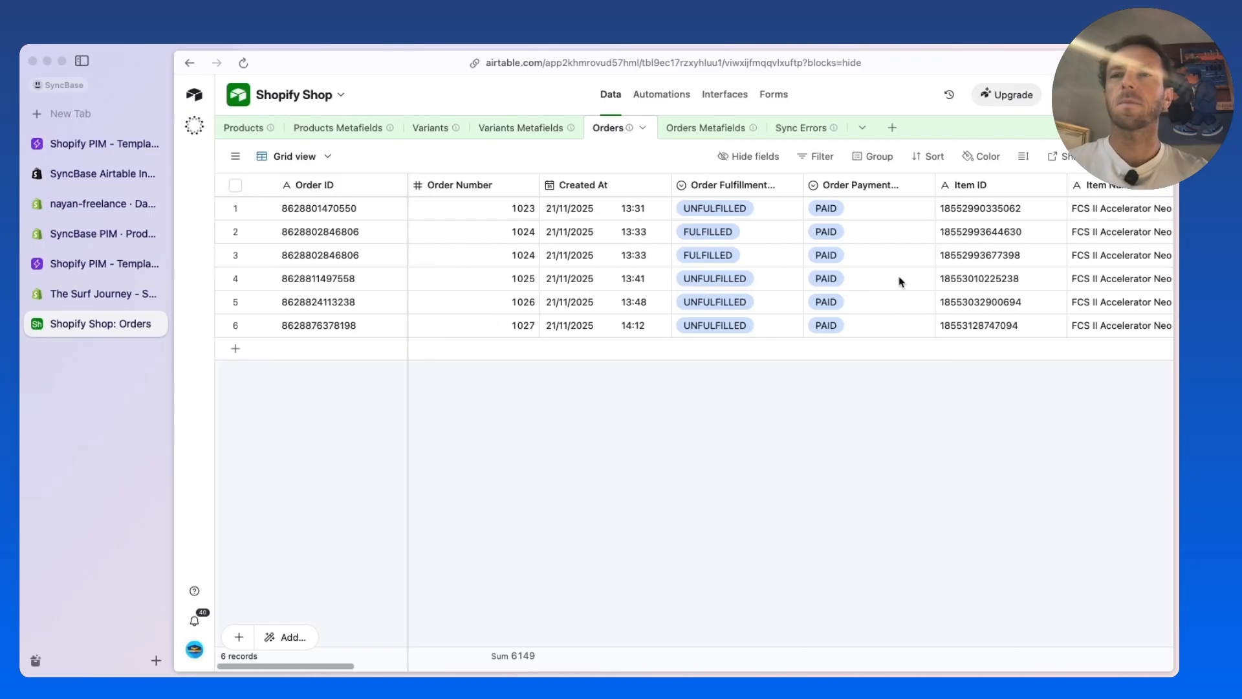
click(89, 295)
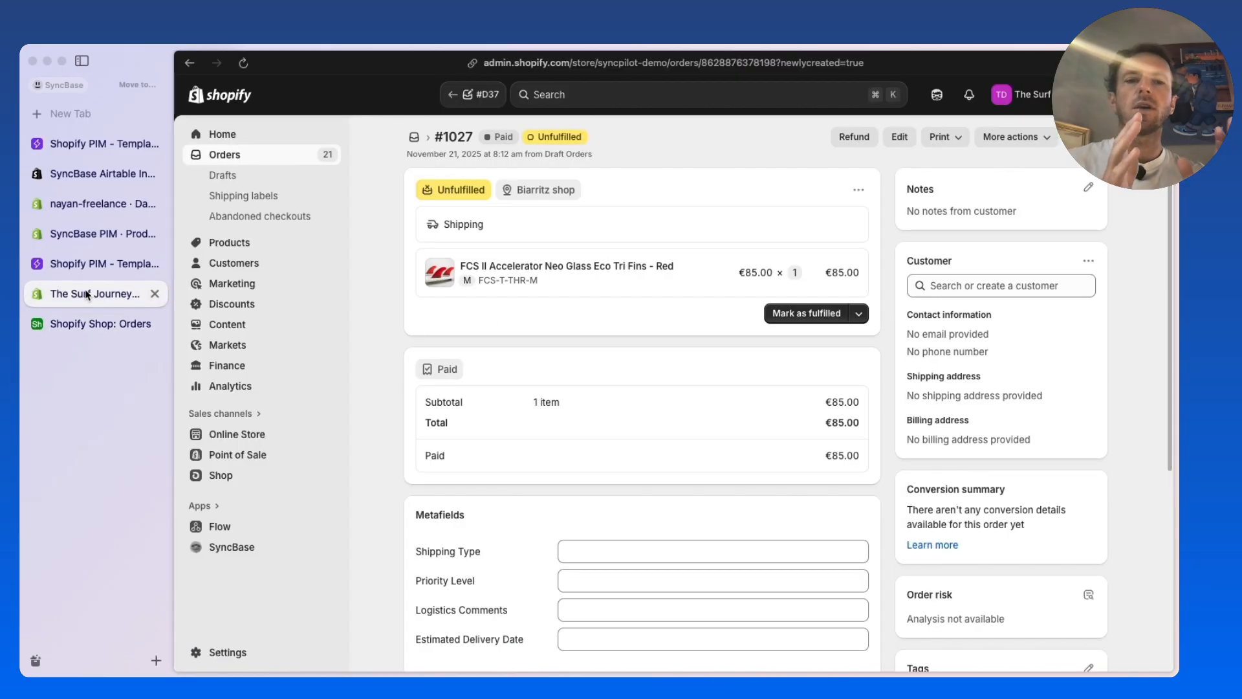